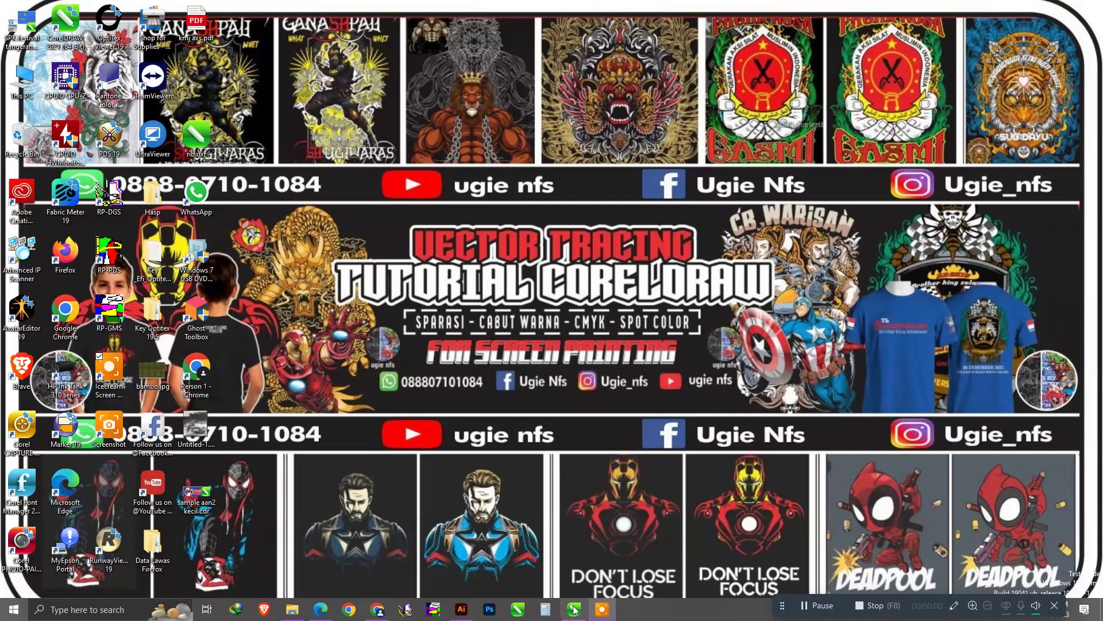
Bring the STIKER sticker drawing back on screen and lock the SCOTT reference photo in place.
{"action": "left_click", "coordinate": [573, 609]}
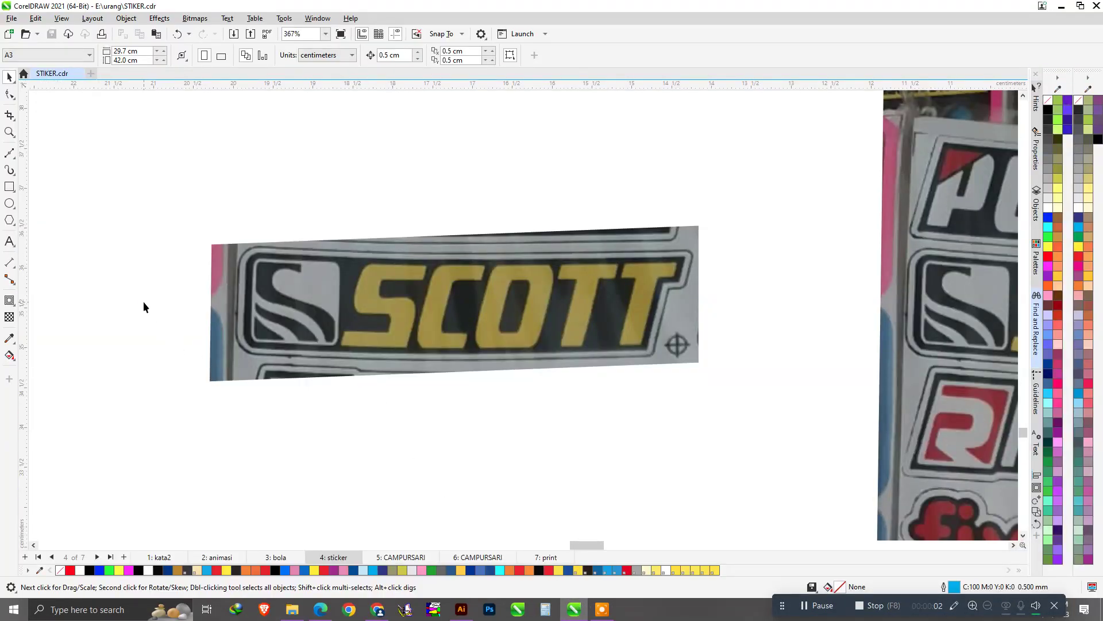
{"action": "scroll", "coordinate": [355, 268], "scroll_direction": "up", "scroll_amount": 1}
{"action": "right_click", "coordinate": [320, 248]}
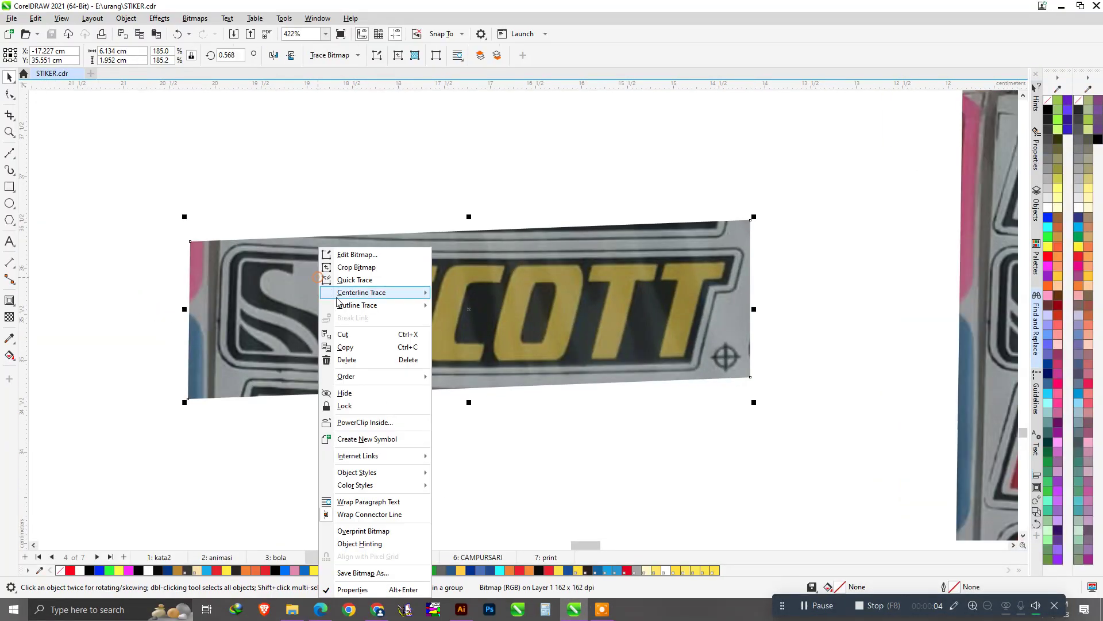
{"action": "left_click", "coordinate": [333, 410]}
{"action": "scroll", "coordinate": [550, 294], "scroll_direction": "up", "scroll_amount": 1}
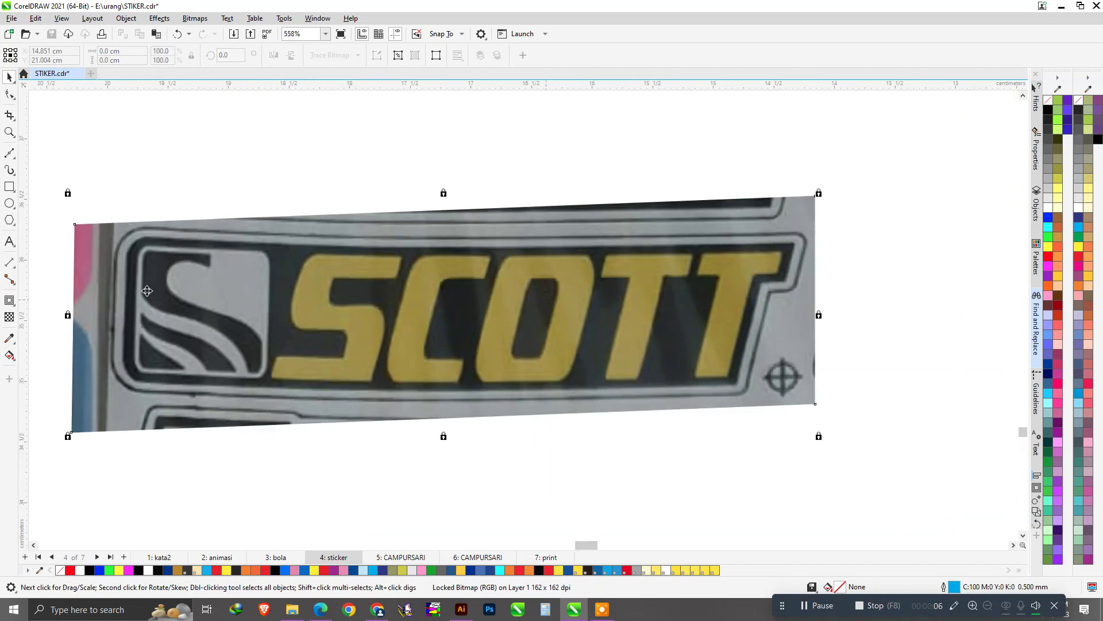
{"action": "left_click", "coordinate": [9, 186]}
{"action": "scroll", "coordinate": [154, 267], "scroll_direction": "up", "scroll_amount": 1}
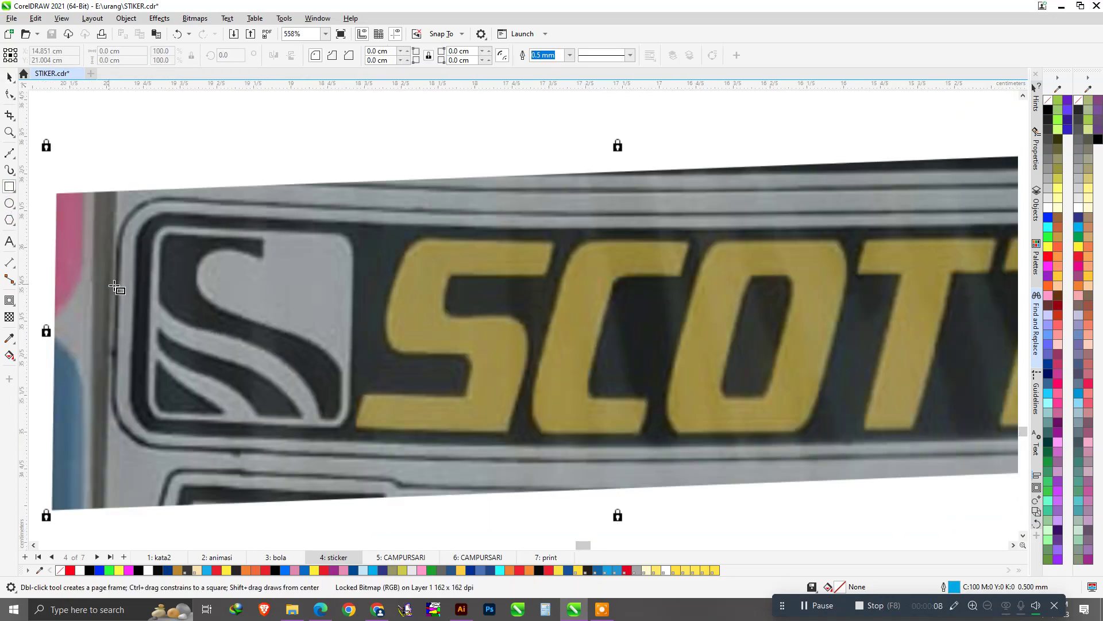
Draw a rectangle around the S logo and round its corners to match the emblem.
{"action": "scroll", "coordinate": [154, 268], "scroll_direction": "up", "scroll_amount": 1}
{"action": "left_click_drag", "start_coordinate": [155, 213], "coordinate": [420, 476]}
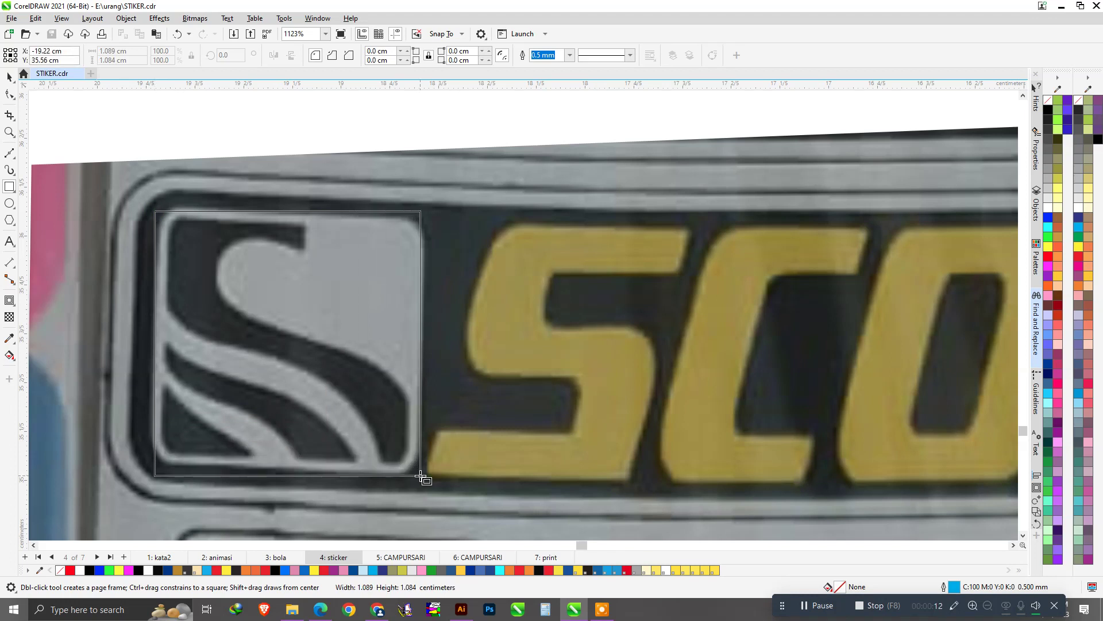
{"action": "left_click_drag", "start_coordinate": [420, 475], "coordinate": [425, 478]}
{"action": "left_click", "coordinate": [10, 94]}
{"action": "left_click_drag", "start_coordinate": [423, 214], "coordinate": [424, 239]}
{"action": "key", "text": "space"}
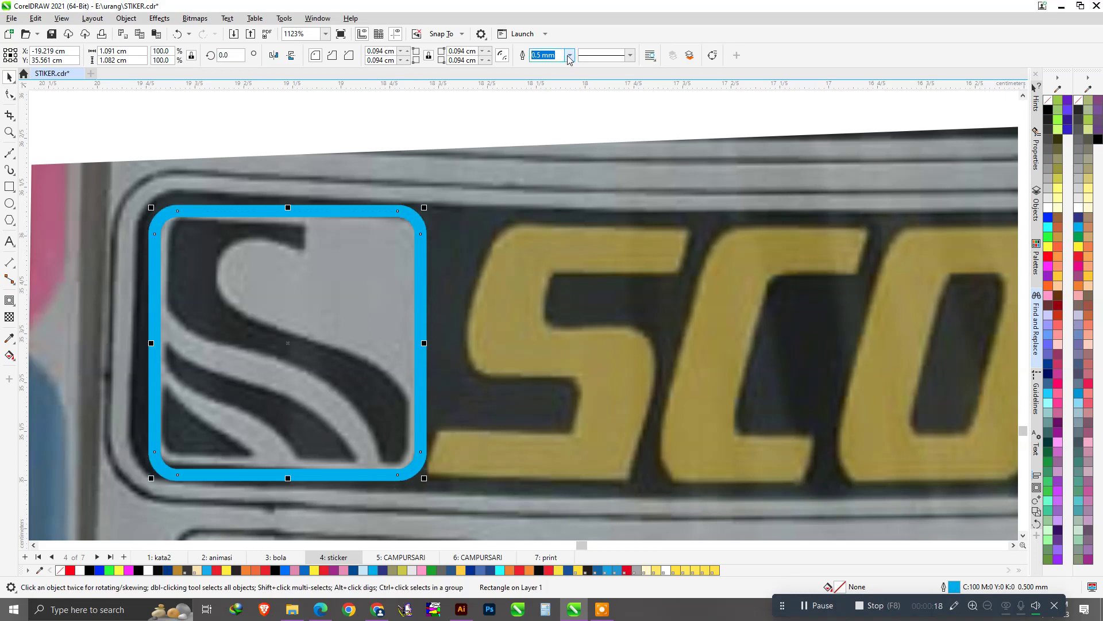
Thin the rounded rectangle's outline to 0.1 mm and shrink it slightly to fit the logo.
{"action": "left_click", "coordinate": [569, 58]}
{"action": "left_click", "coordinate": [555, 105]}
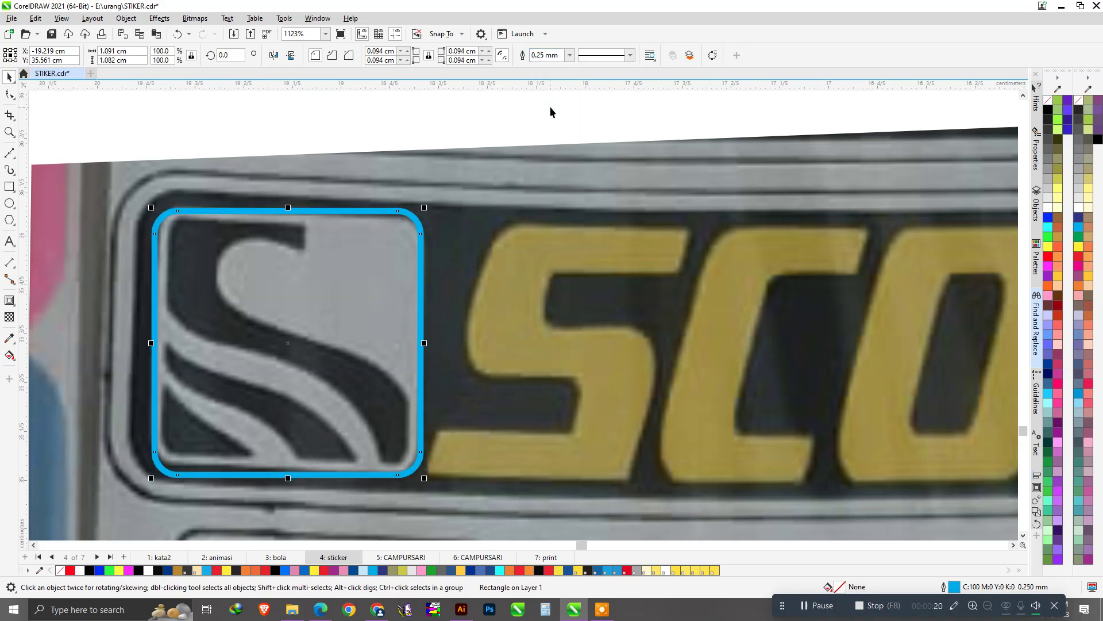
{"action": "left_click", "coordinate": [570, 56]}
{"action": "left_click", "coordinate": [549, 86]}
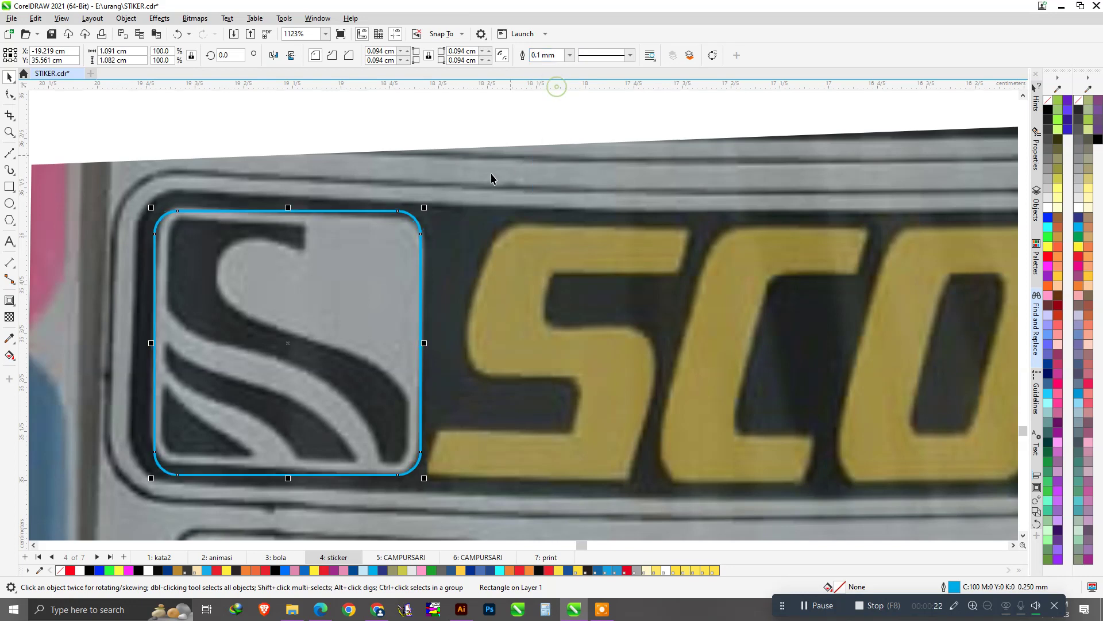
{"action": "scroll", "coordinate": [430, 226], "scroll_direction": "down", "scroll_amount": 1}
{"action": "scroll", "coordinate": [254, 256], "scroll_direction": "up", "scroll_amount": 1}
{"action": "scroll", "coordinate": [269, 238], "scroll_direction": "down", "scroll_amount": 1}
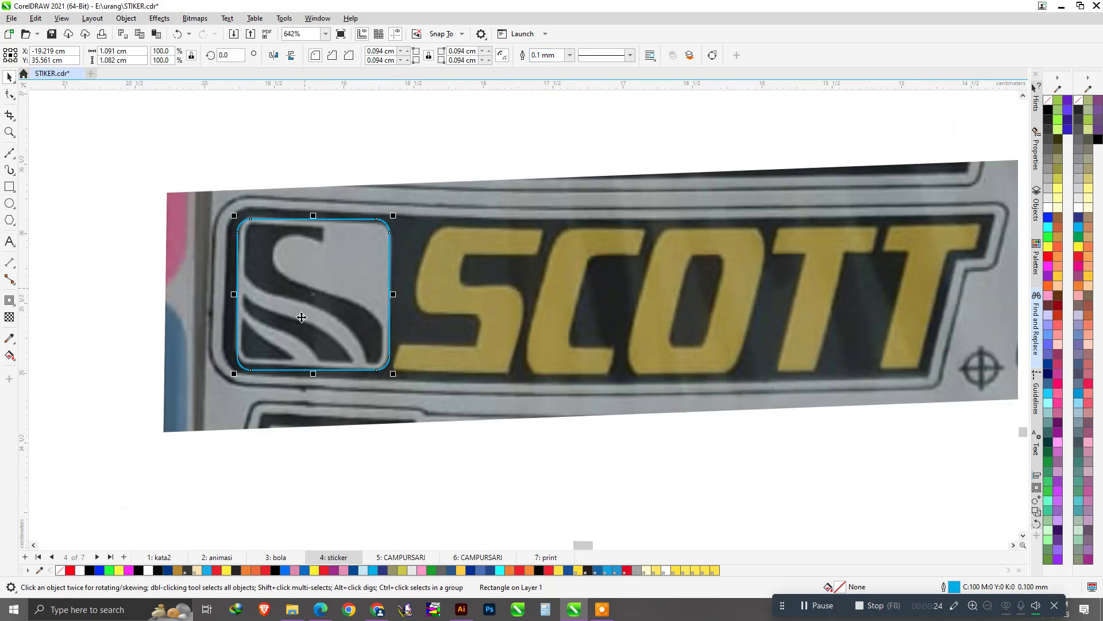
{"action": "scroll", "coordinate": [287, 322], "scroll_direction": "up", "scroll_amount": 1}
{"action": "scroll", "coordinate": [452, 121], "scroll_direction": "up", "scroll_amount": 1}
{"action": "left_click_drag", "start_coordinate": [477, 131], "coordinate": [477, 132]}
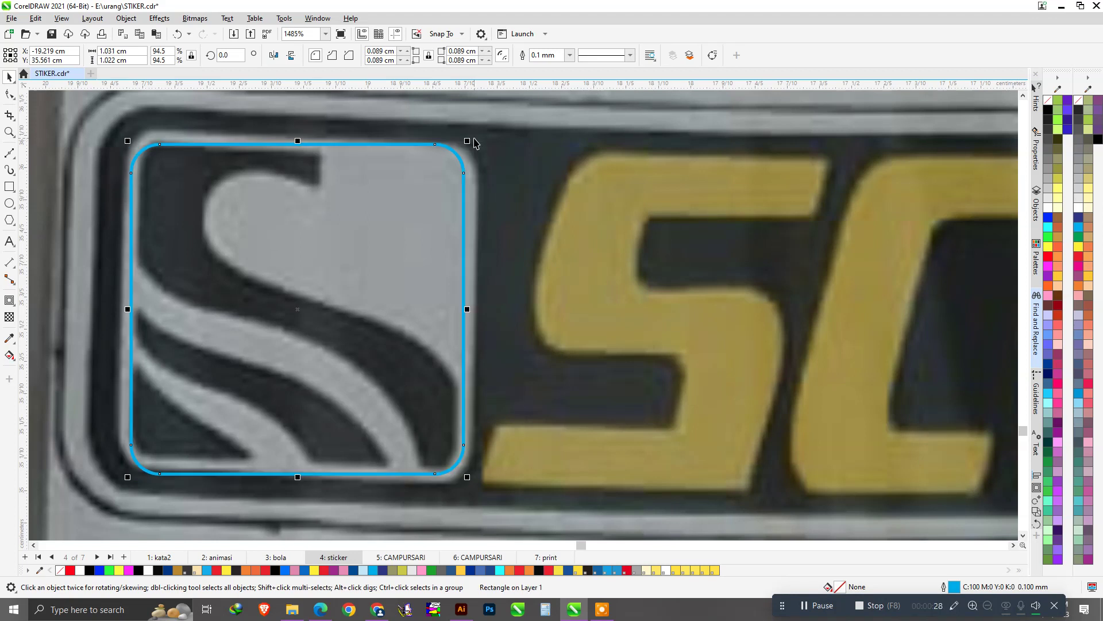
Add a black inward contour line inside the rounded rectangle and break the contour group apart.
{"action": "left_click", "coordinate": [9, 299]}
{"action": "left_click_drag", "start_coordinate": [382, 202], "coordinate": [458, 154]}
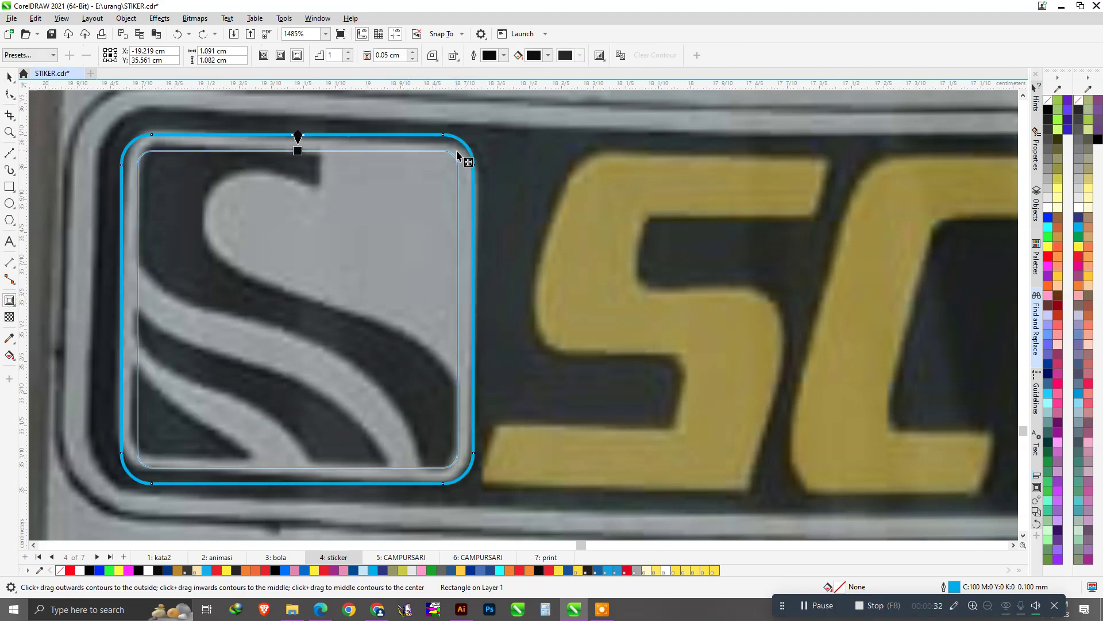
{"action": "left_click_drag", "start_coordinate": [458, 154], "coordinate": [463, 152]}
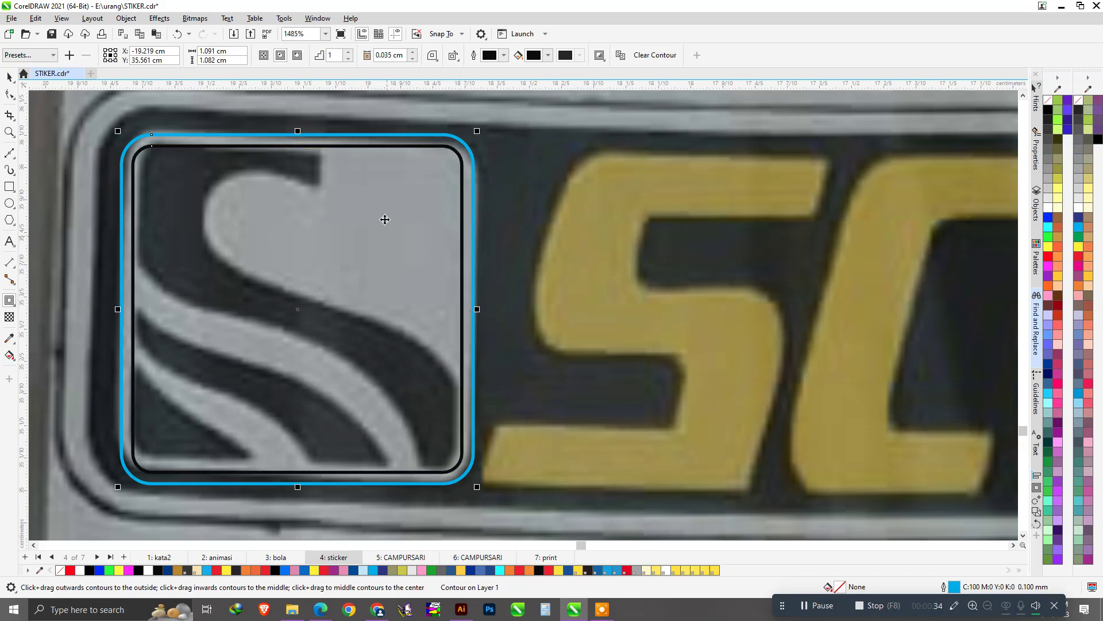
{"action": "right_click", "coordinate": [385, 219]}
{"action": "left_click", "coordinate": [402, 220]}
{"action": "scroll", "coordinate": [359, 298], "scroll_direction": "down", "scroll_amount": 2}
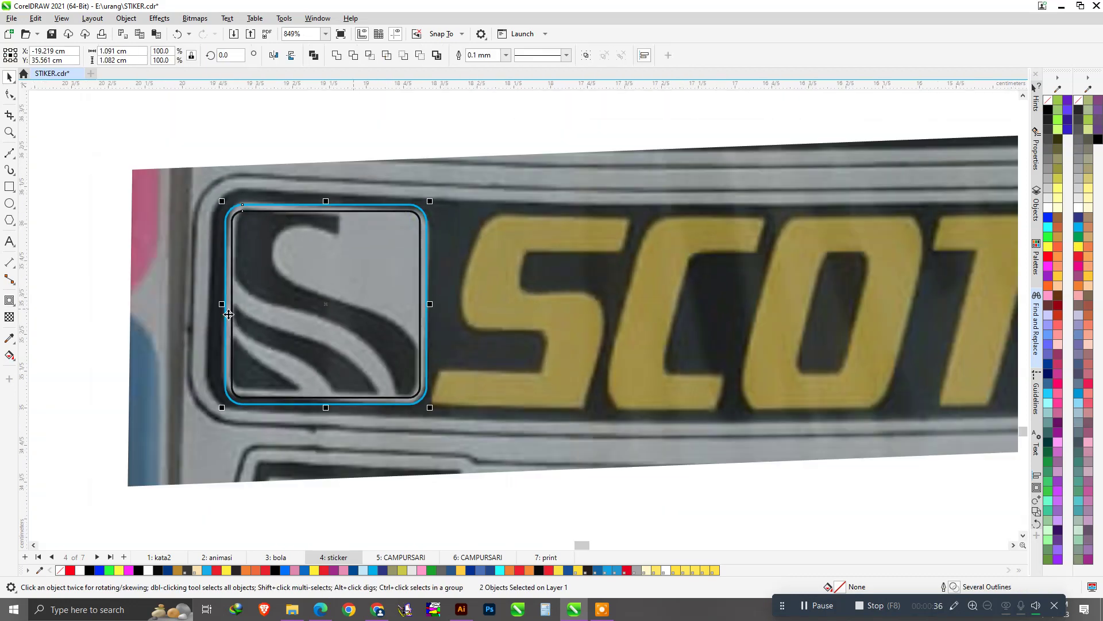
{"action": "left_click", "coordinate": [82, 233]}
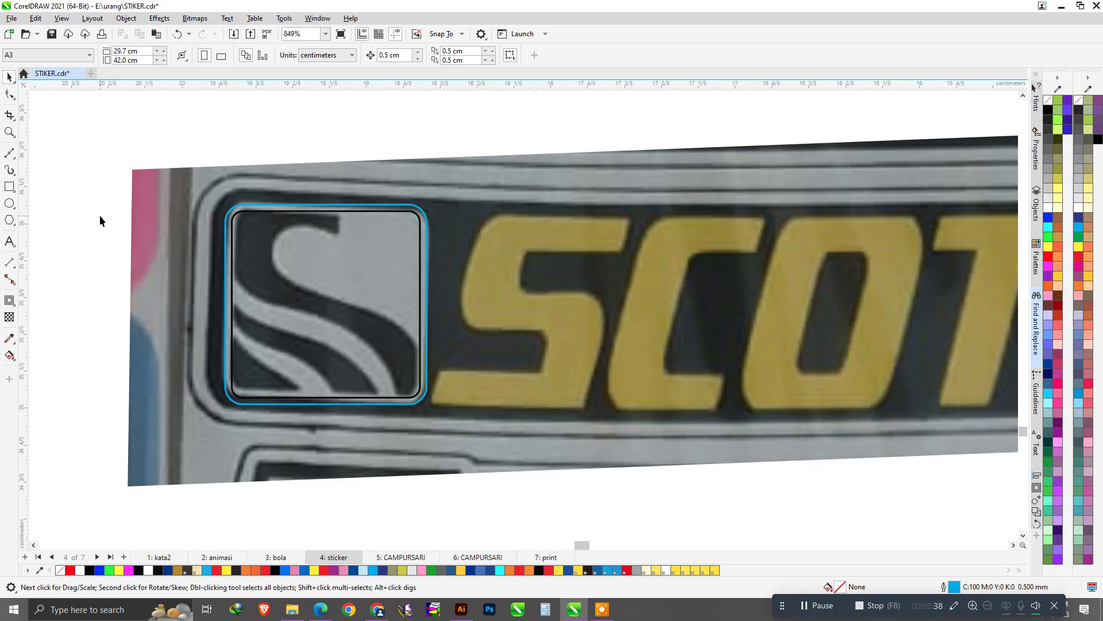
Draw a bar over the first T's crossbar and skew it to match the slant.
{"action": "scroll", "coordinate": [184, 230], "scroll_direction": "down", "scroll_amount": 1}
{"action": "scroll", "coordinate": [402, 241], "scroll_direction": "down", "scroll_amount": 1}
{"action": "scroll", "coordinate": [675, 255], "scroll_direction": "up", "scroll_amount": 2}
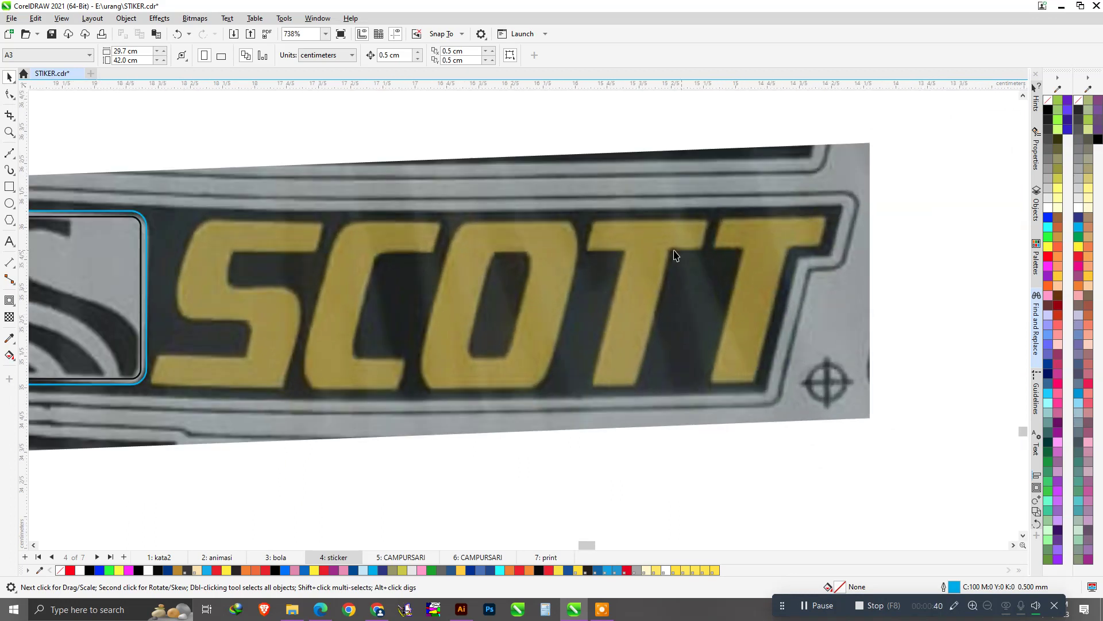
{"action": "left_click", "coordinate": [10, 188]}
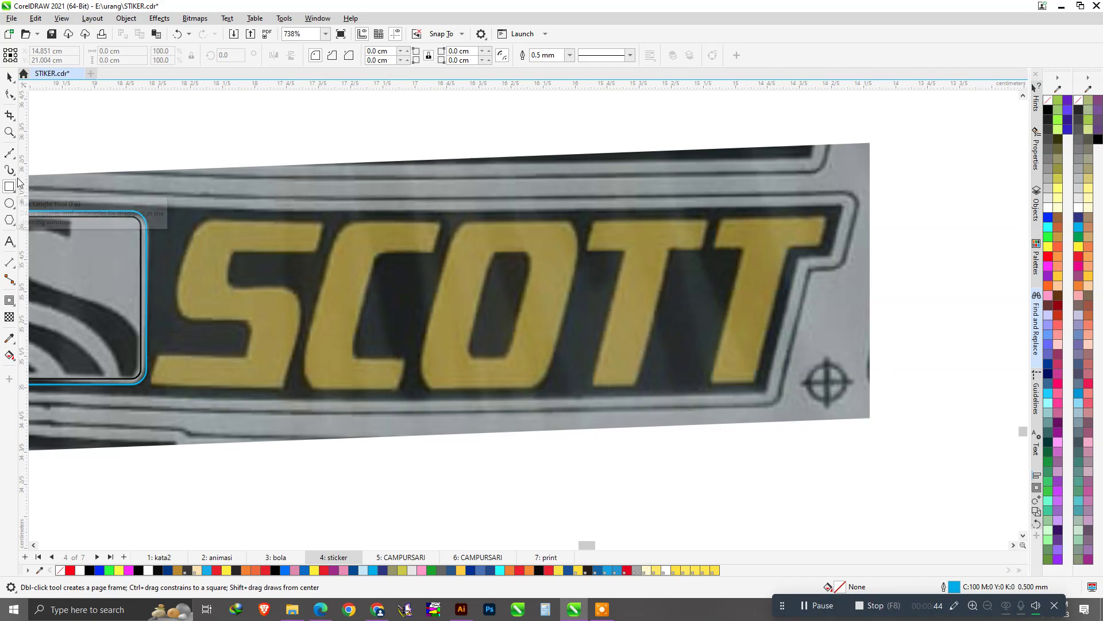
{"action": "scroll", "coordinate": [786, 245], "scroll_direction": "up", "scroll_amount": 3}
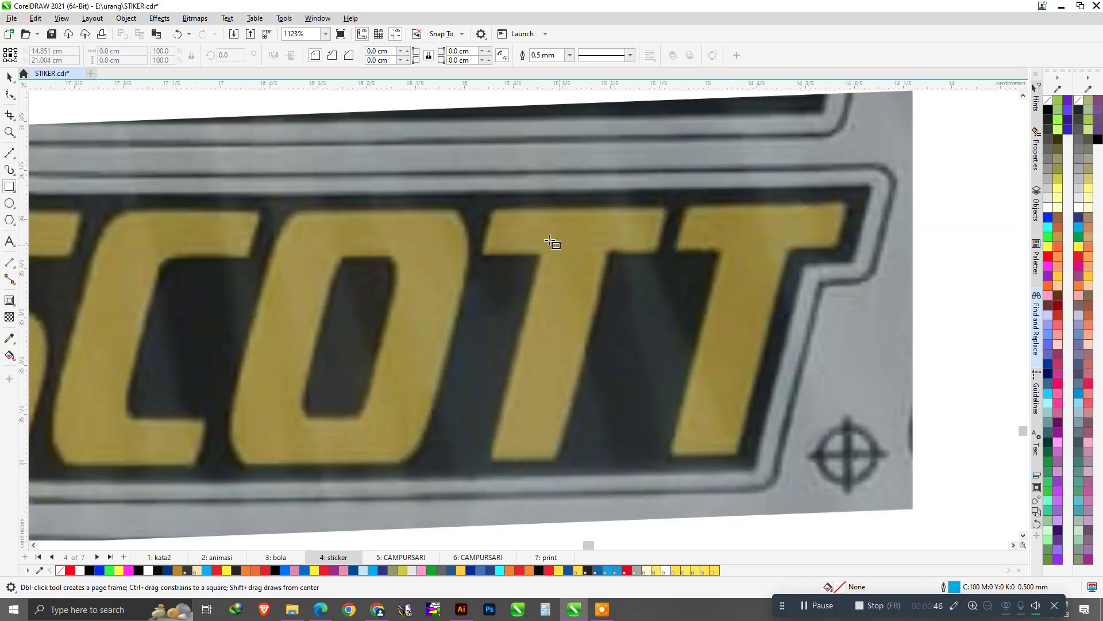
{"action": "left_click_drag", "start_coordinate": [484, 210], "coordinate": [665, 253]}
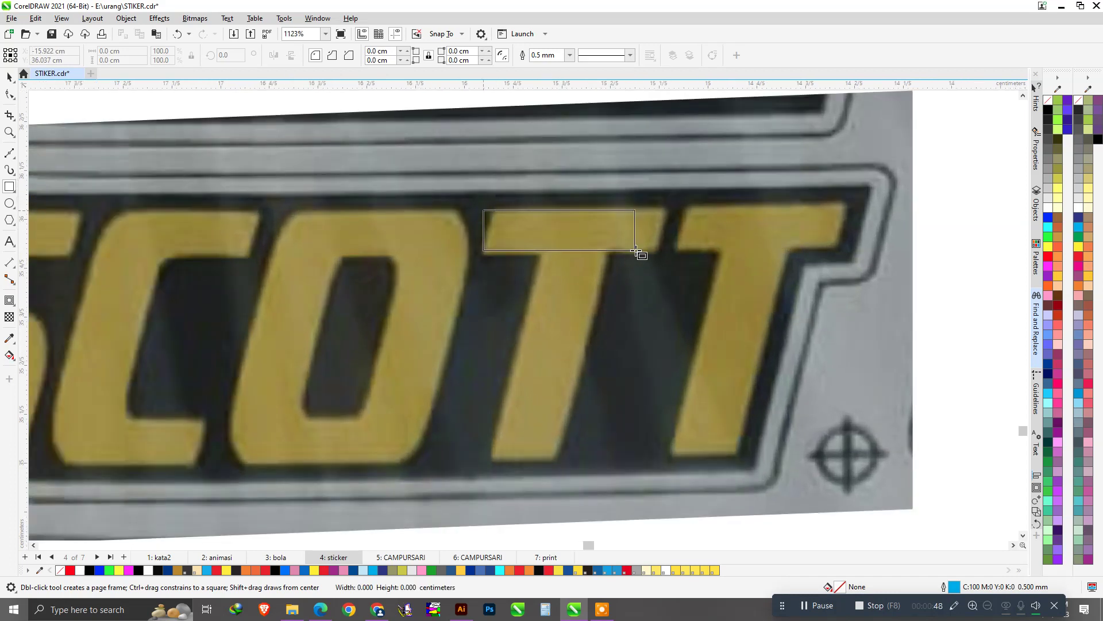
{"action": "scroll", "coordinate": [621, 247], "scroll_direction": "up", "scroll_amount": 2}
{"action": "key", "text": "space"}
{"action": "left_click_drag", "start_coordinate": [566, 203], "coordinate": [583, 202]}
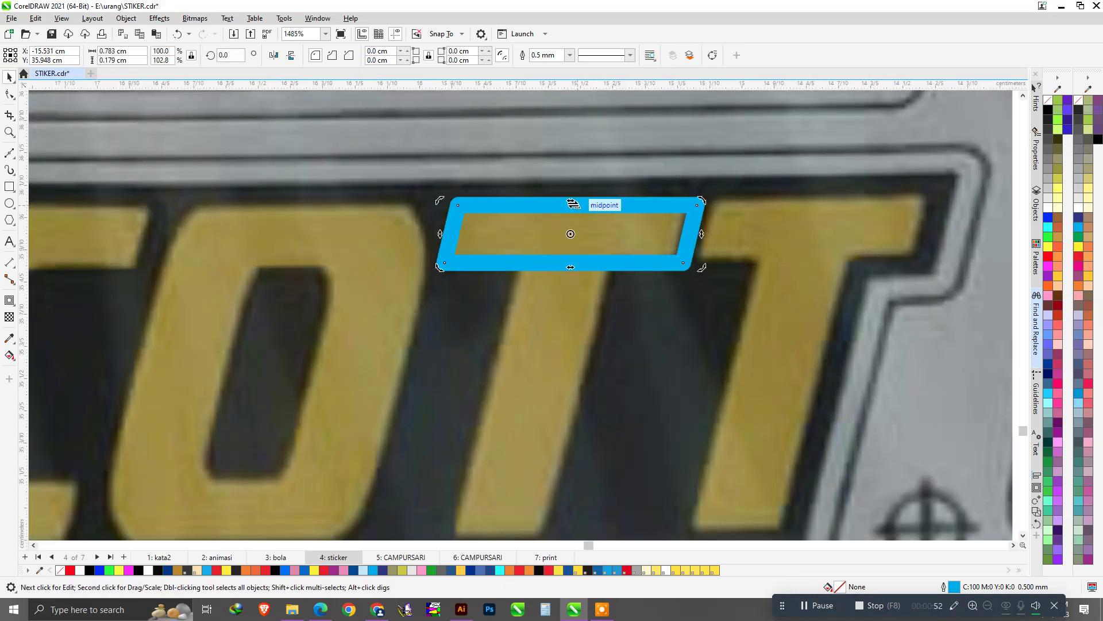
{"action": "left_click", "coordinate": [611, 233]}
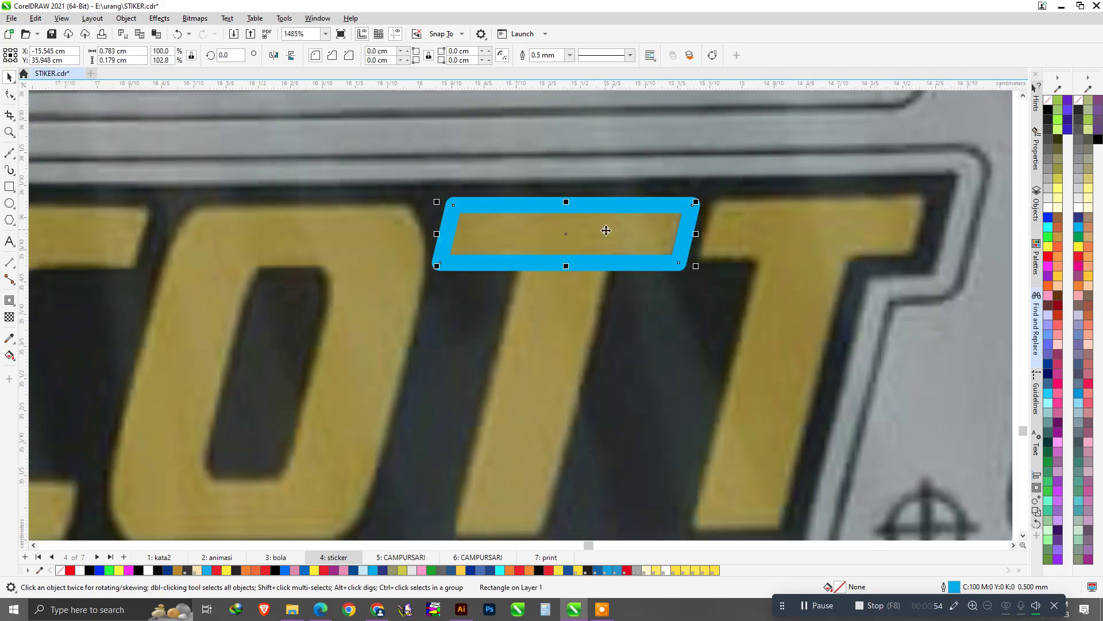
With nothing selected, make 0.1 mm the default outline width for graphics.
{"action": "scroll", "coordinate": [606, 230], "scroll_direction": "down", "scroll_amount": 3}
{"action": "scroll", "coordinate": [583, 316], "scroll_direction": "down", "scroll_amount": 1}
{"action": "left_click", "coordinate": [539, 187]}
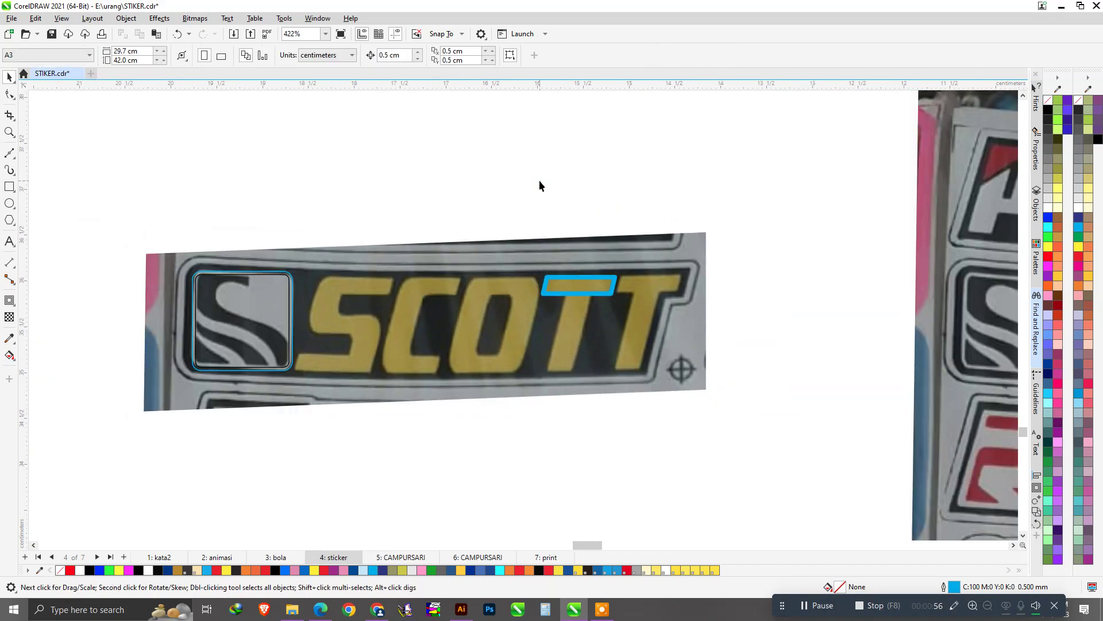
{"action": "key", "text": "F12"}
{"action": "key", "text": "Return"}
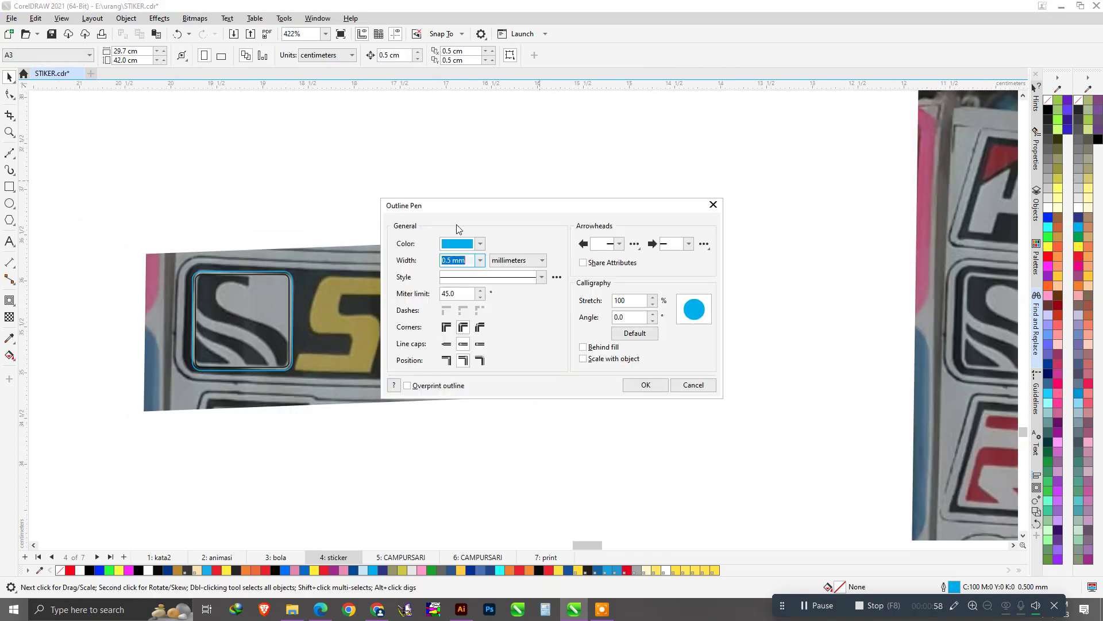
{"action": "left_click", "coordinate": [480, 261]}
{"action": "left_click", "coordinate": [457, 293]}
{"action": "left_click", "coordinate": [644, 385]}
Give the slanted crossbar a Hairline outline.
{"action": "scroll", "coordinate": [601, 286], "scroll_direction": "up", "scroll_amount": 2}
{"action": "left_click", "coordinate": [597, 282]}
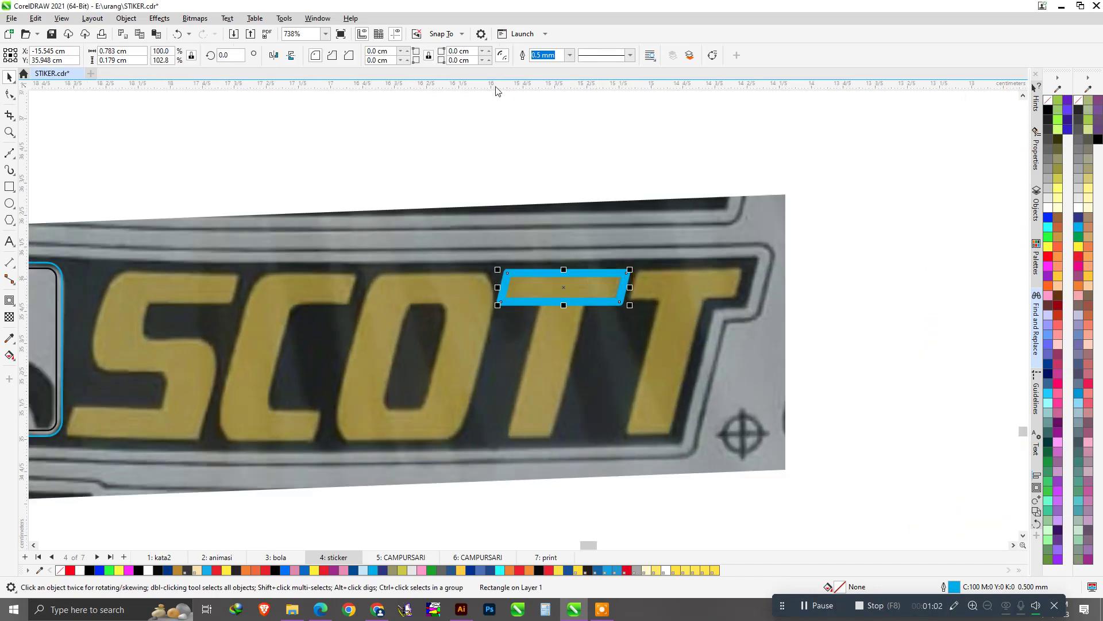
{"action": "left_click", "coordinate": [571, 55]}
{"action": "left_click", "coordinate": [555, 73]}
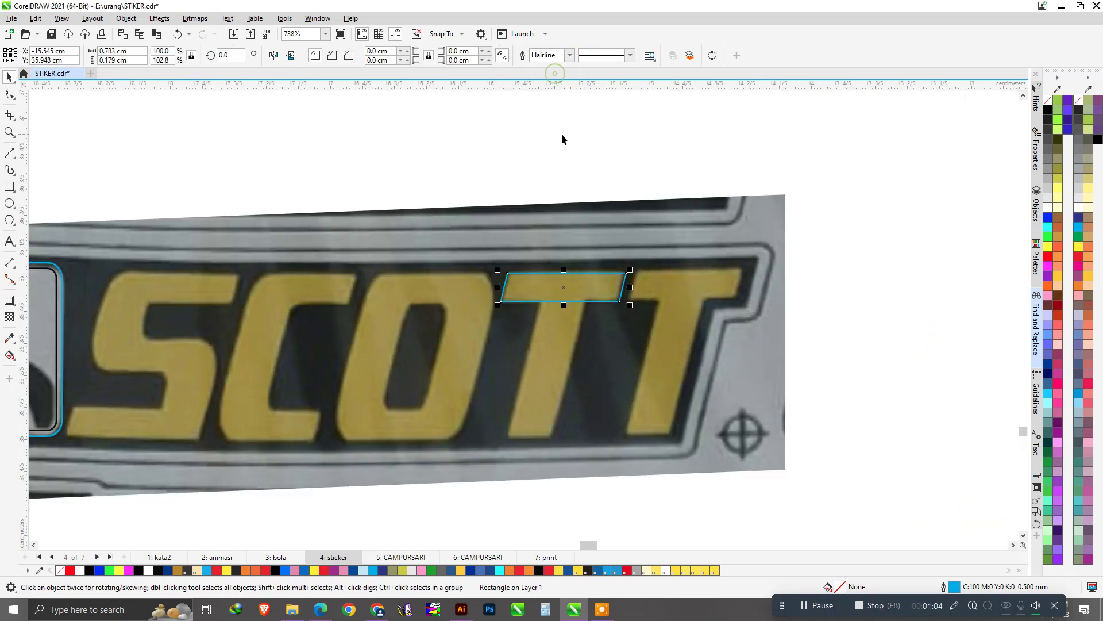
Copy the crossbar down, resize it into the T's stem, and skew it to match the angle.
{"action": "scroll", "coordinate": [638, 342], "scroll_direction": "up", "scroll_amount": 2}
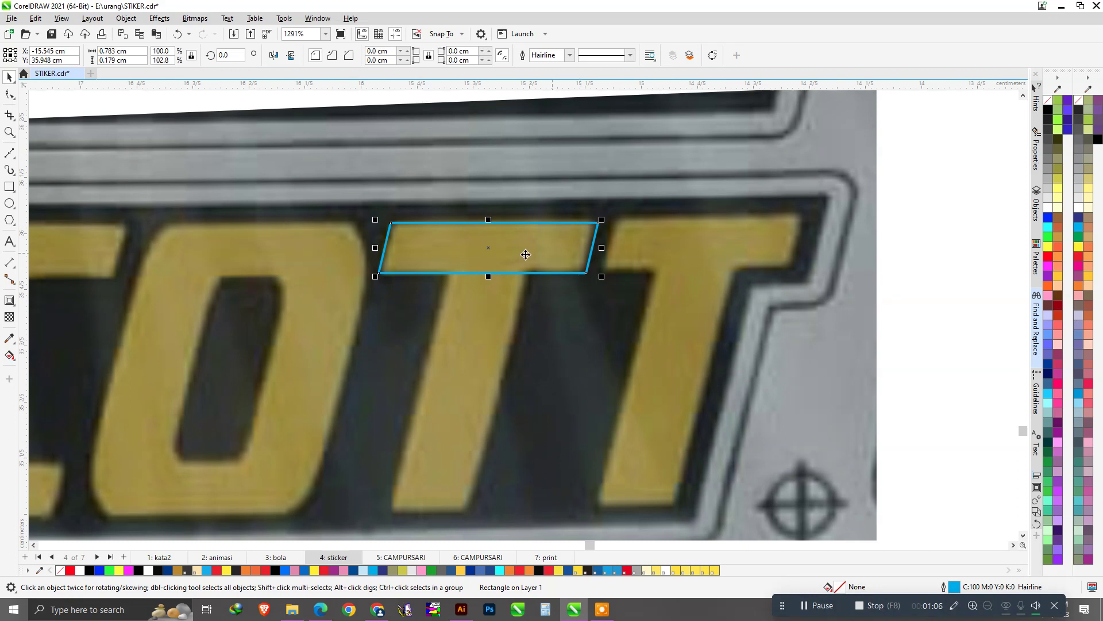
{"action": "scroll", "coordinate": [536, 252], "scroll_direction": "down", "scroll_amount": 2}
{"action": "scroll", "coordinate": [512, 241], "scroll_direction": "up", "scroll_amount": 2}
{"action": "left_click_drag", "start_coordinate": [512, 242], "coordinate": [503, 466]}
{"action": "left_click_drag", "start_coordinate": [611, 471], "coordinate": [474, 472]}
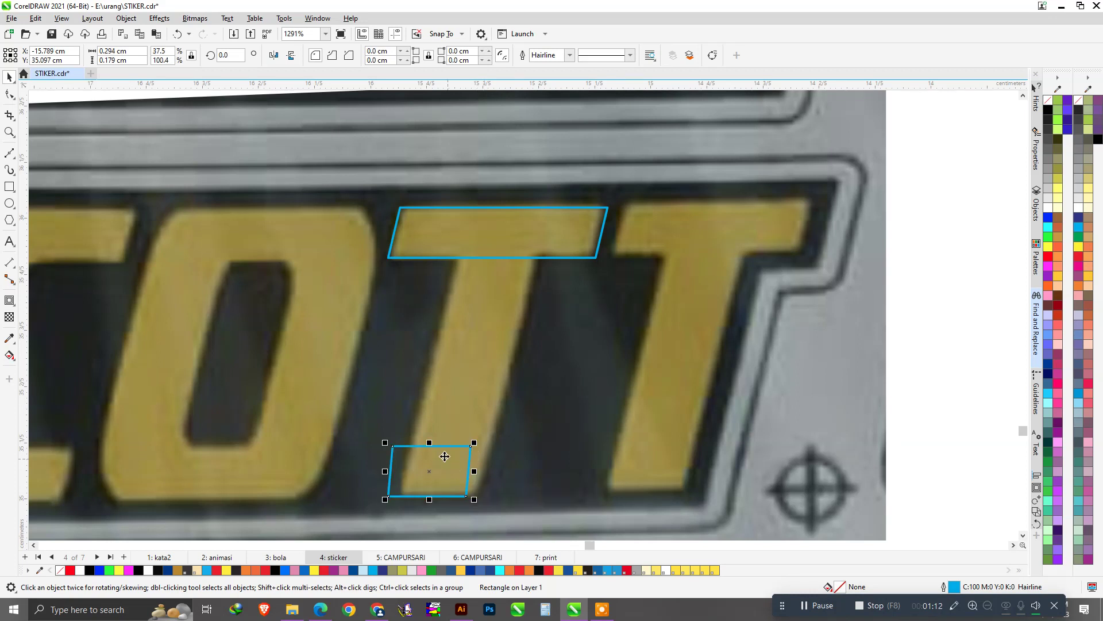
{"action": "left_click_drag", "start_coordinate": [429, 442], "coordinate": [457, 206]}
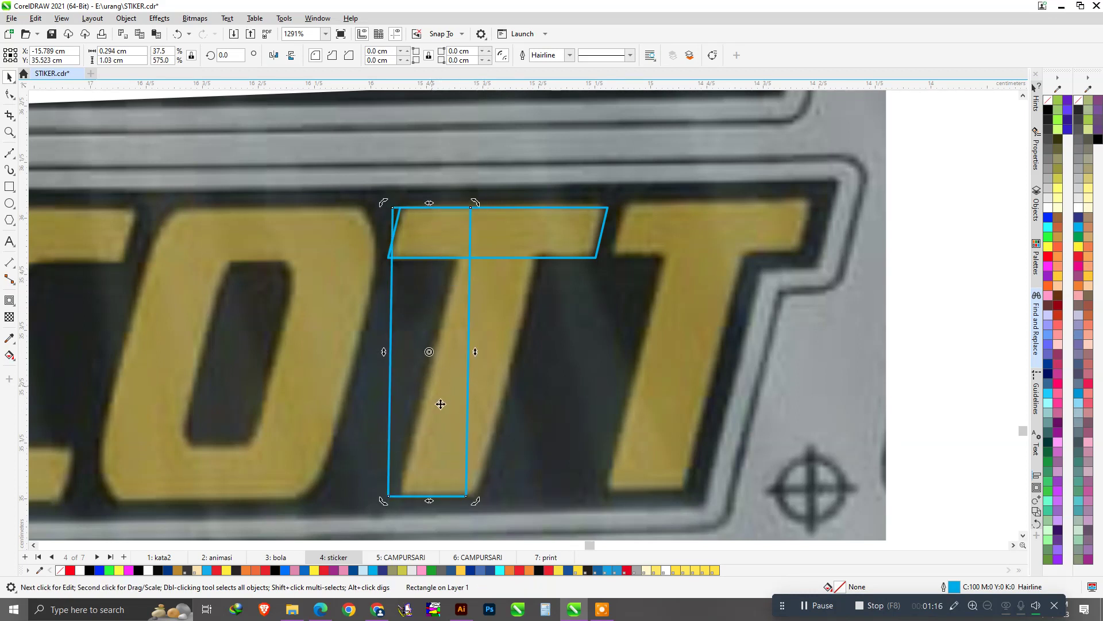
{"action": "left_click_drag", "start_coordinate": [438, 419], "coordinate": [445, 421]}
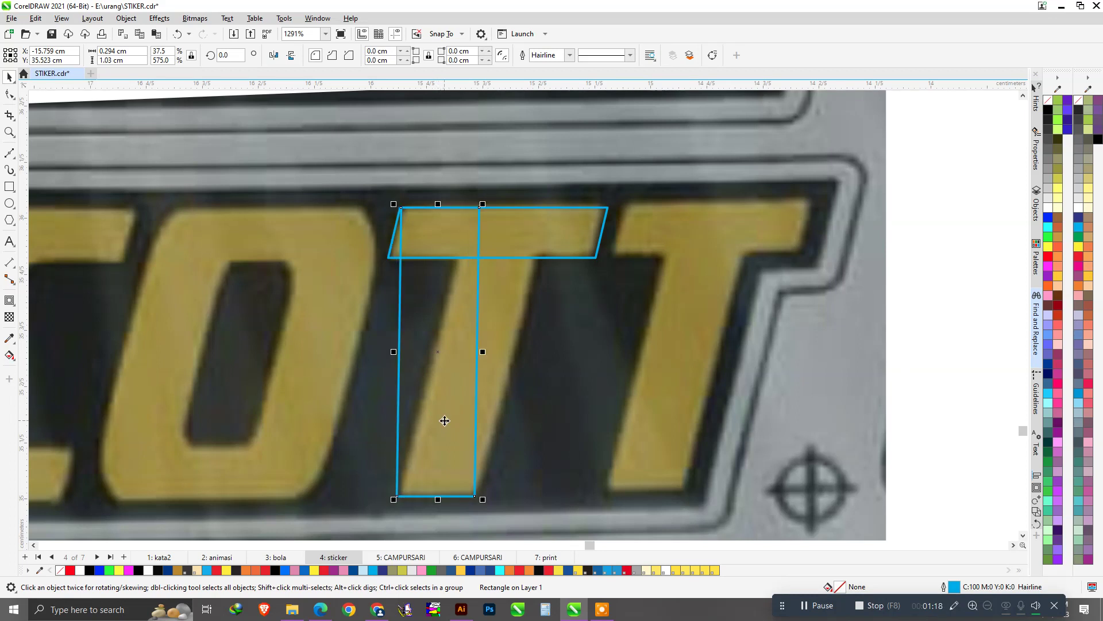
{"action": "left_click", "coordinate": [458, 353]}
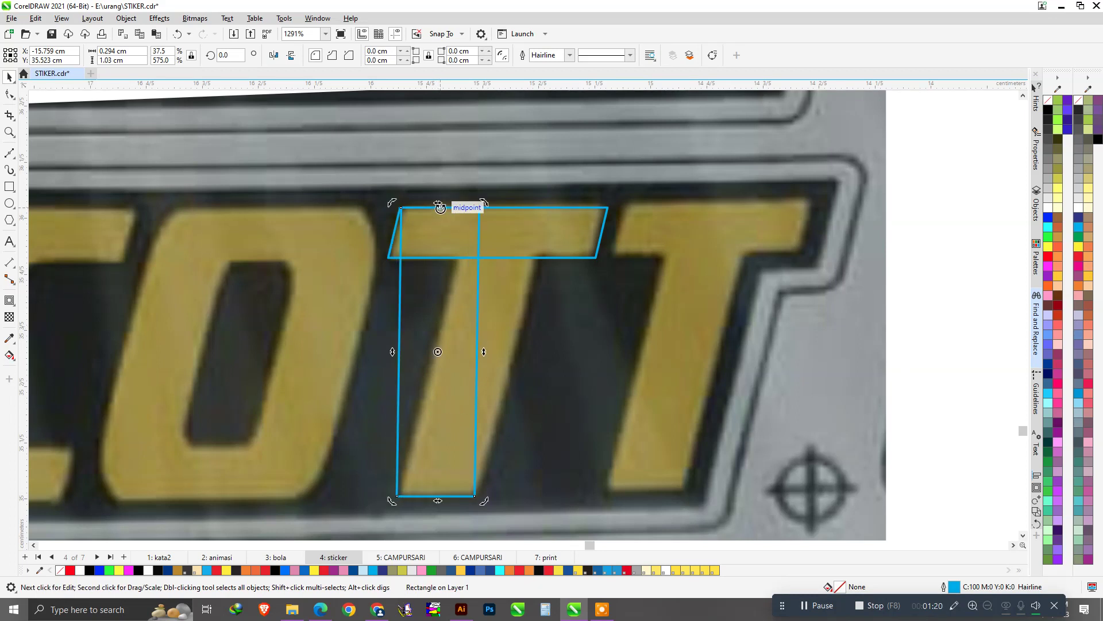
{"action": "mouse_move", "coordinate": [438, 205]}
{"action": "left_mouse_down"}
{"action": "mouse_move", "coordinate": [556, 250]}
{"action": "mouse_move", "coordinate": [639, 259]}
{"action": "left_mouse_up"}
Select the crossbar together with the stem as the finished T shape.
{"action": "scroll", "coordinate": [505, 230], "scroll_direction": "down", "scroll_amount": 2}
{"action": "left_click", "coordinate": [553, 245], "text": "shift"}
{"action": "scroll", "coordinate": [639, 258], "scroll_direction": "down", "scroll_amount": 1}
{"action": "scroll", "coordinate": [639, 258], "scroll_direction": "down", "scroll_amount": 1}
{"action": "scroll", "coordinate": [476, 286], "scroll_direction": "up", "scroll_amount": 2}
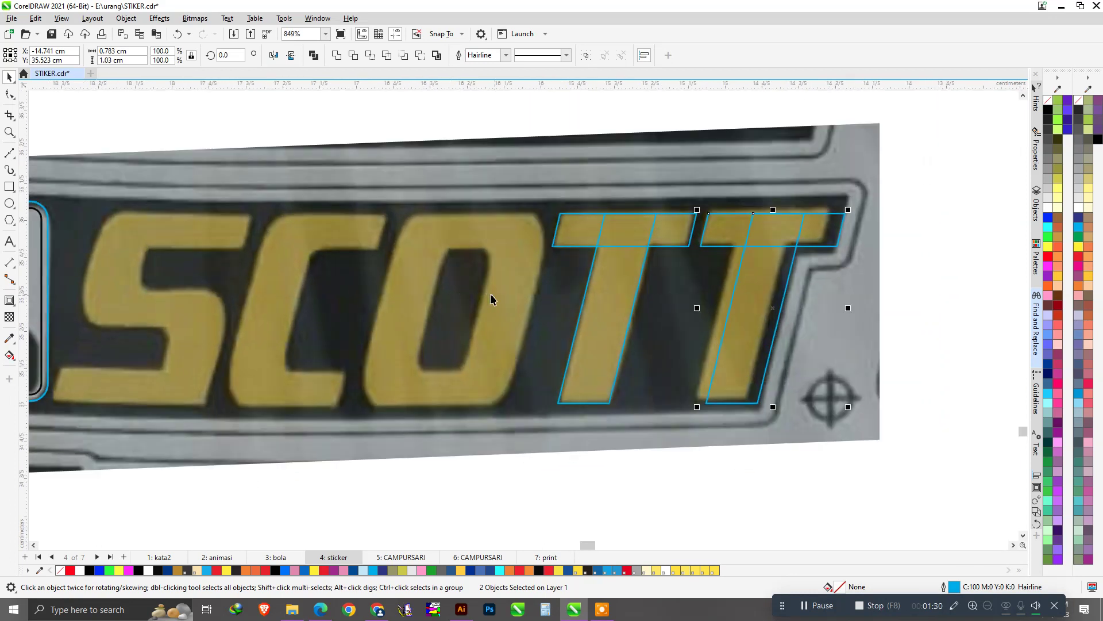
Copy the stem over the O, undoing the accidental overly wide stretch.
{"action": "left_click_drag", "start_coordinate": [624, 312], "coordinate": [423, 299]}
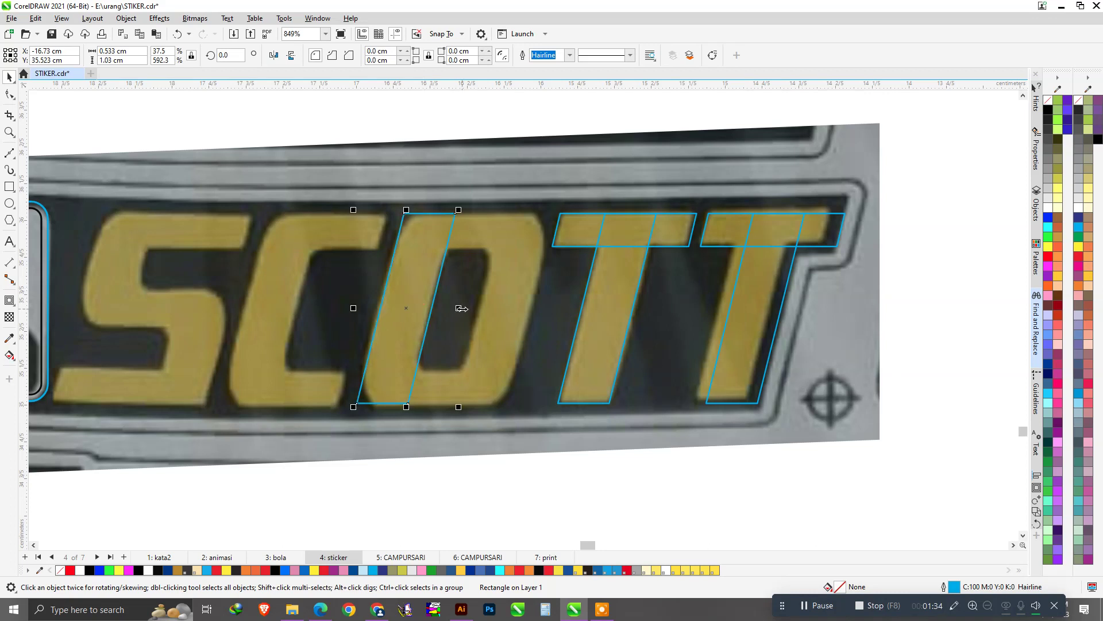
{"action": "left_click_drag", "start_coordinate": [460, 309], "coordinate": [555, 316]}
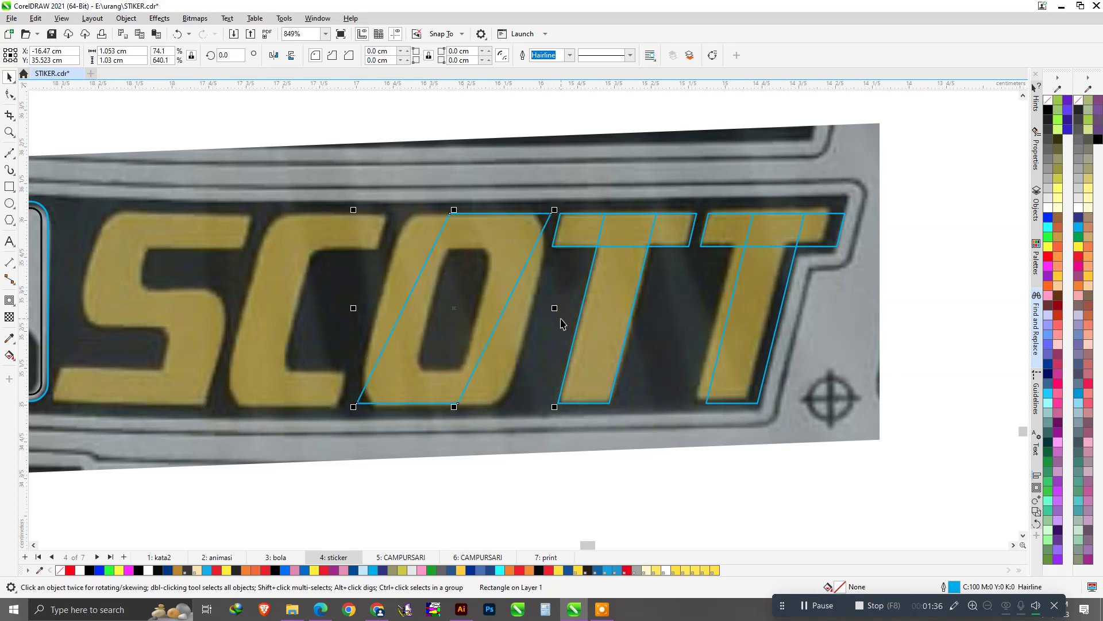
{"action": "key", "text": "ctrl+z"}
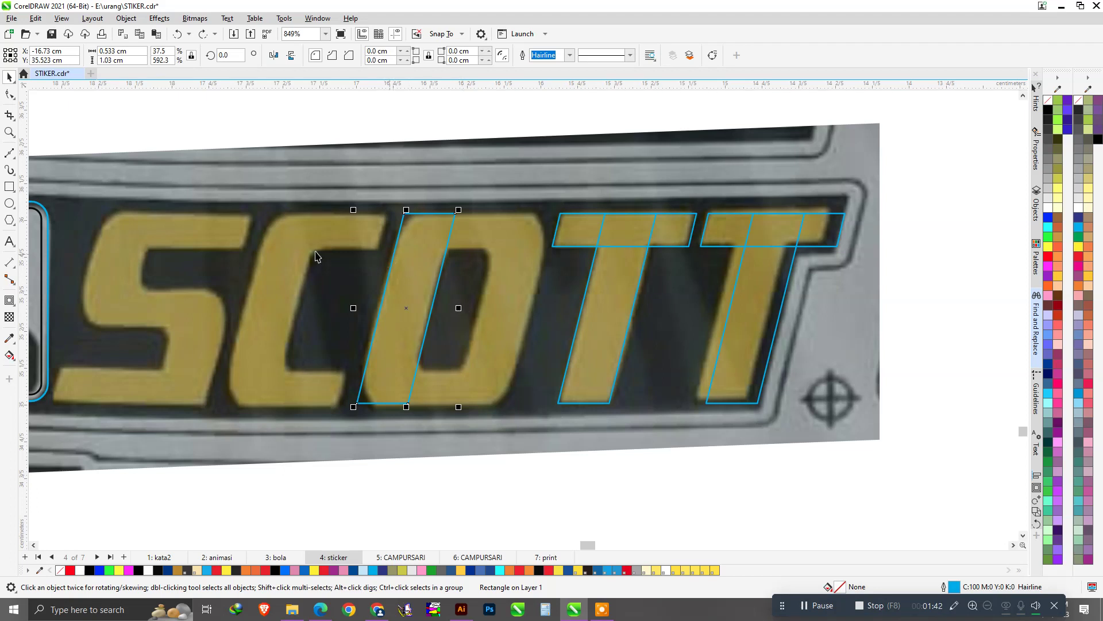
{"action": "left_click", "coordinate": [9, 94]}
{"action": "scroll", "coordinate": [410, 219], "scroll_direction": "up", "scroll_amount": 1}
{"action": "scroll", "coordinate": [409, 219], "scroll_direction": "up", "scroll_amount": 1}
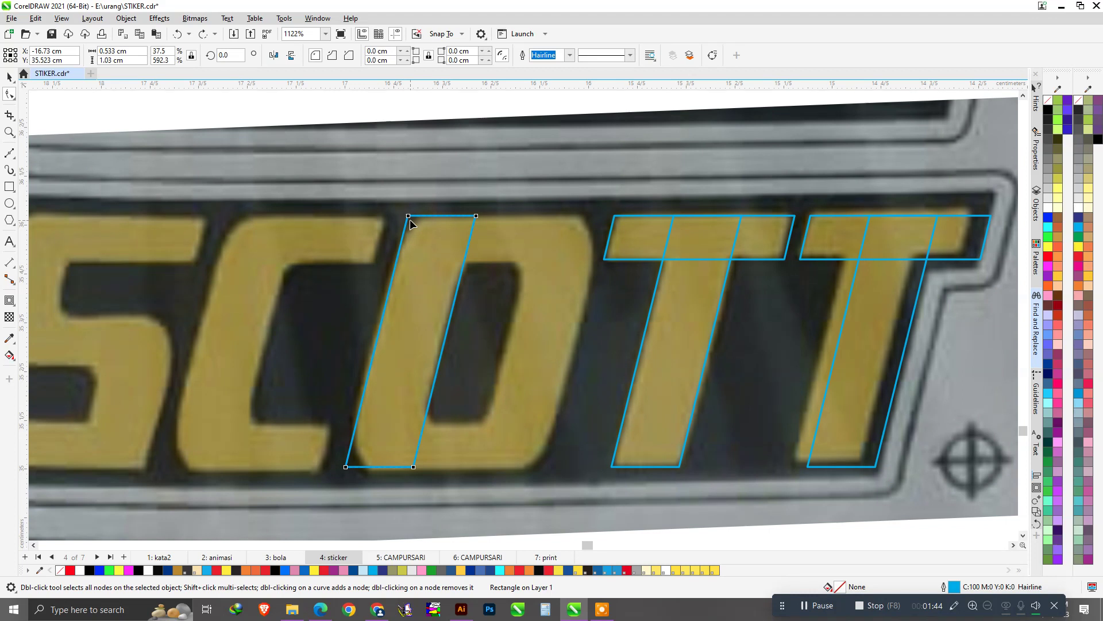
Round the O shape's corners, then widen and skew it to cover the slanted letter O.
{"action": "left_click_drag", "start_coordinate": [402, 240], "coordinate": [419, 253]}
{"action": "key", "text": "space"}
{"action": "left_click_drag", "start_coordinate": [474, 342], "coordinate": [600, 351]}
{"action": "left_click", "coordinate": [510, 225]}
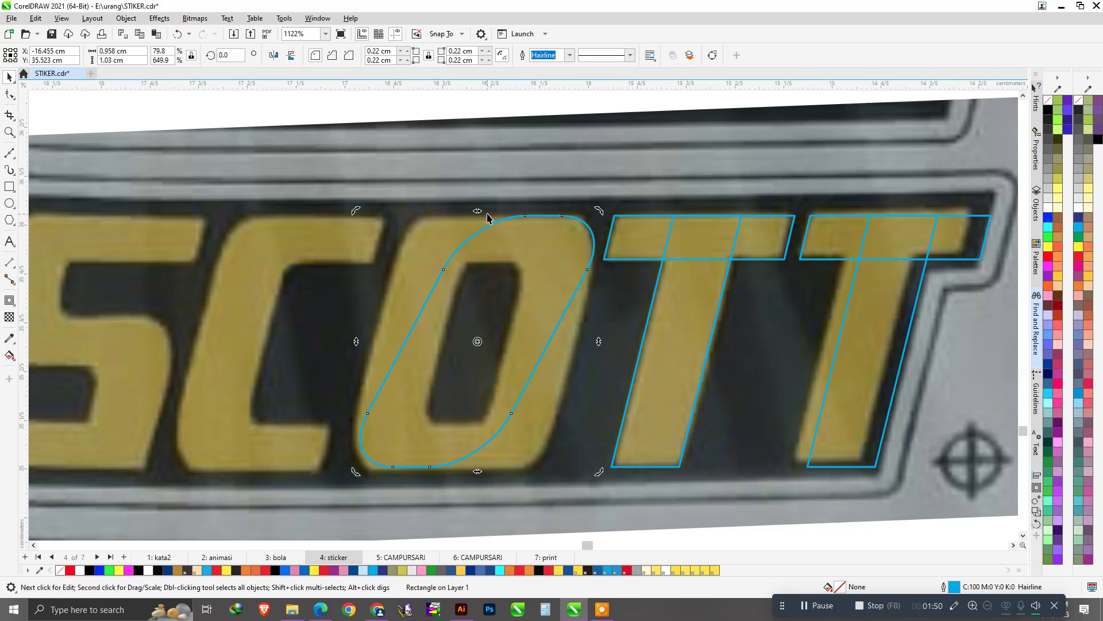
{"action": "left_click_drag", "start_coordinate": [480, 211], "coordinate": [417, 211]}
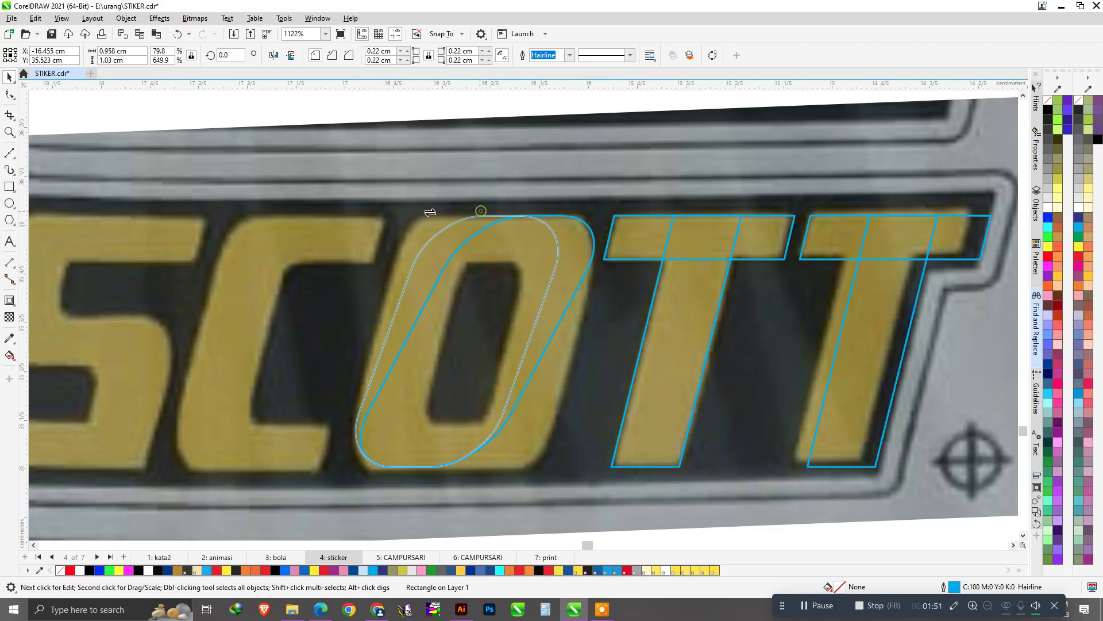
{"action": "left_click", "coordinate": [542, 345]}
{"action": "left_click_drag", "start_coordinate": [544, 341], "coordinate": [598, 341]}
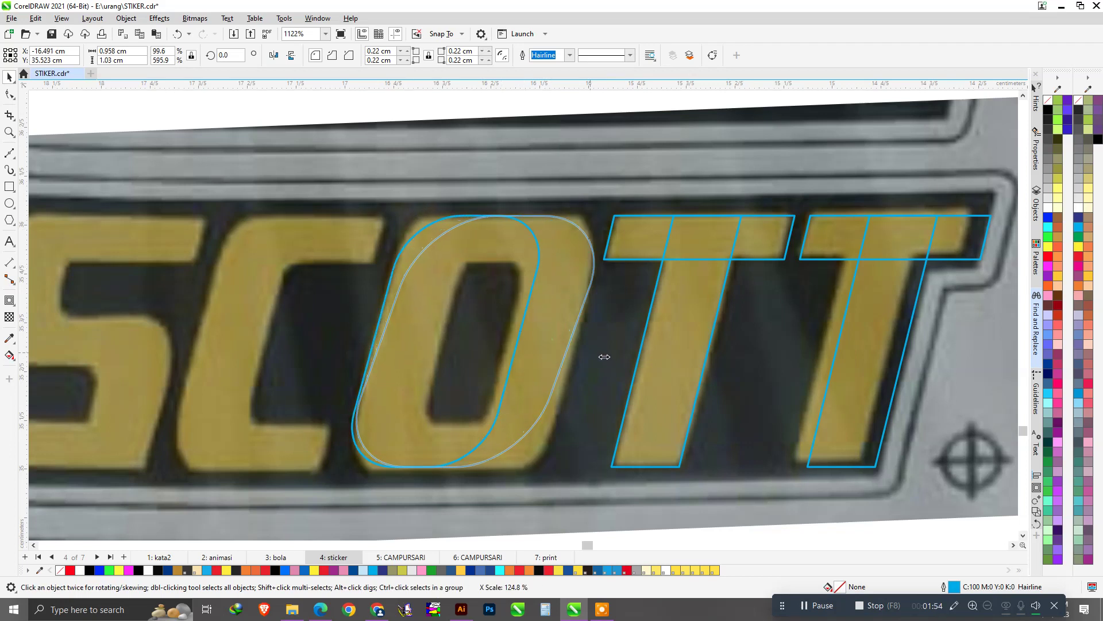
{"action": "left_click", "coordinate": [527, 341]}
{"action": "left_click_drag", "start_coordinate": [476, 212], "coordinate": [458, 218]}
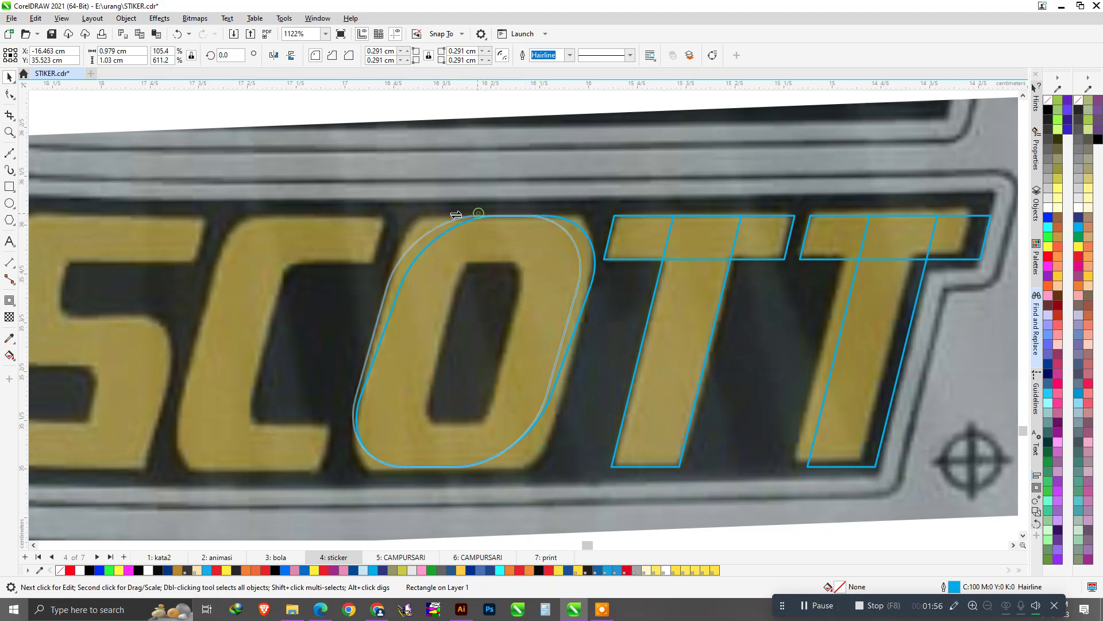
{"action": "left_click", "coordinate": [583, 345]}
{"action": "left_click_drag", "start_coordinate": [584, 341], "coordinate": [599, 341]}
{"action": "left_click", "coordinate": [552, 308]}
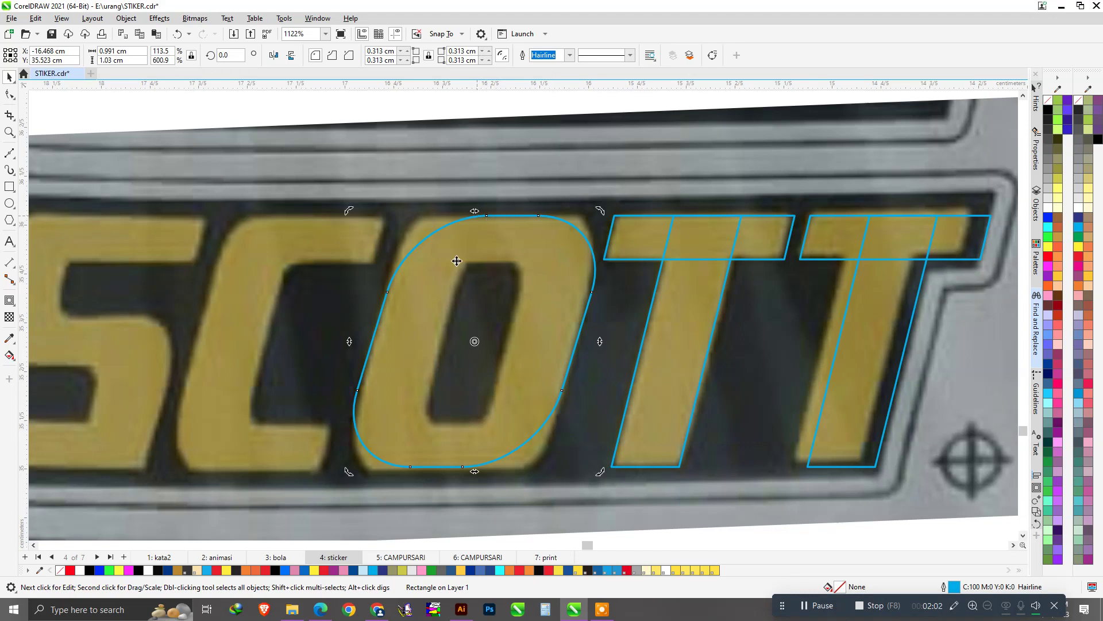
{"action": "left_click_drag", "start_coordinate": [474, 211], "coordinate": [470, 213]}
Fine-tune the O's corner roundness and slant to match the photo.
{"action": "left_click", "coordinate": [9, 93]}
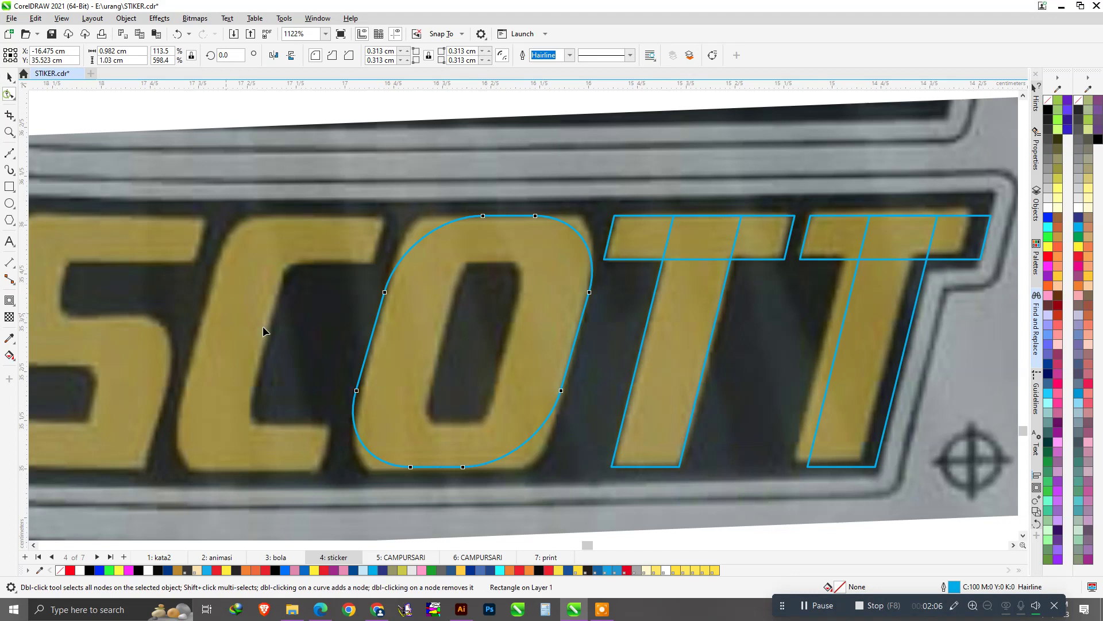
{"action": "left_click_drag", "start_coordinate": [351, 410], "coordinate": [349, 435]}
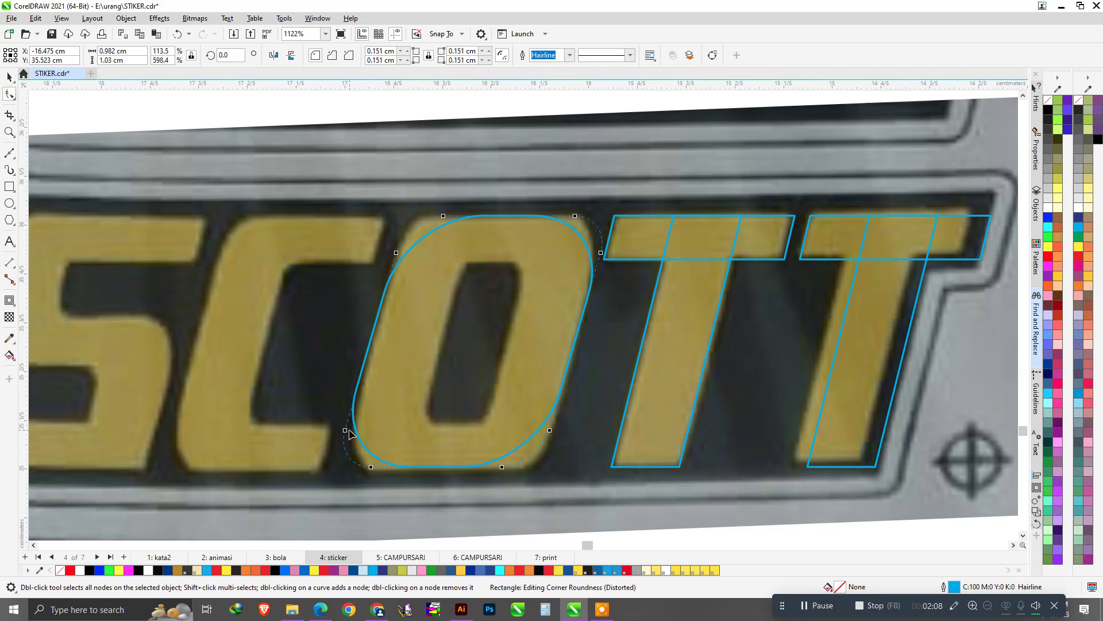
{"action": "key", "text": "space"}
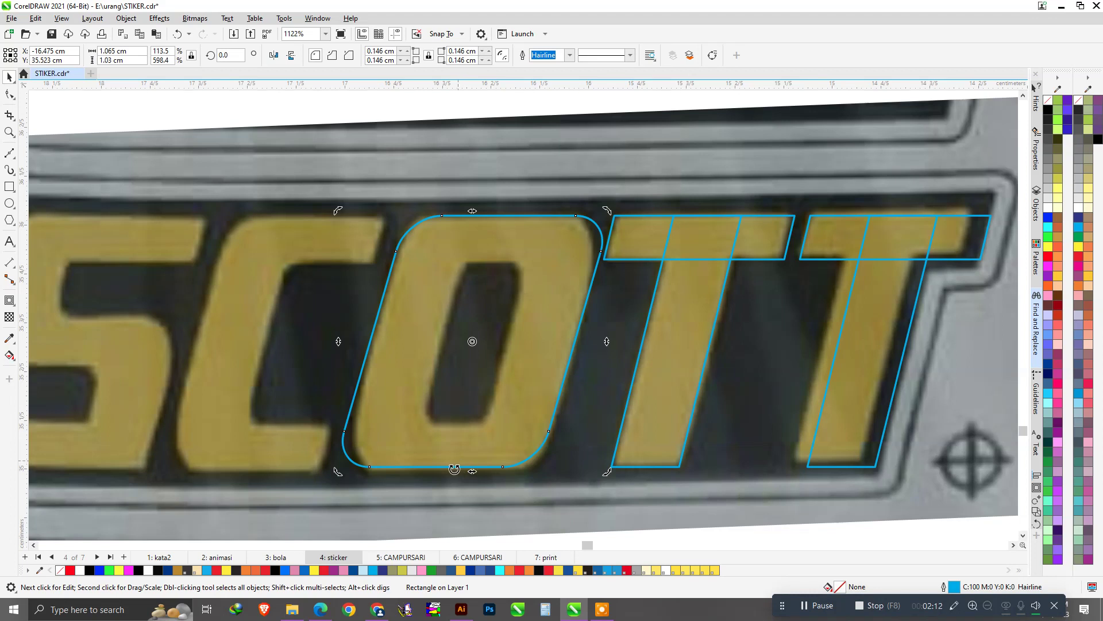
{"action": "left_click_drag", "start_coordinate": [470, 472], "coordinate": [477, 472]}
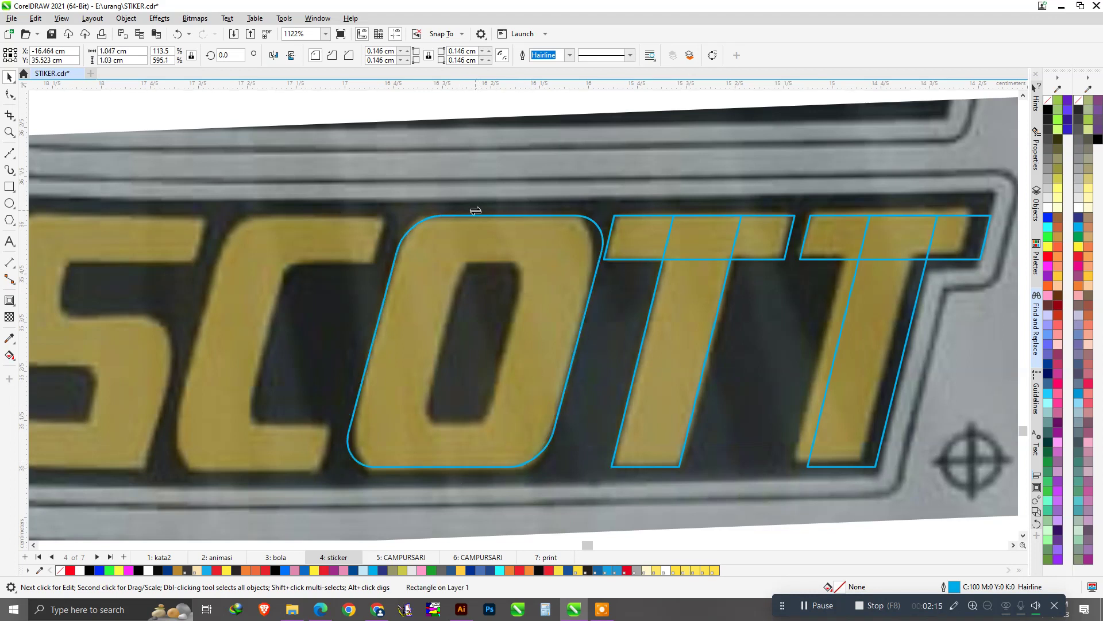
{"action": "left_click_drag", "start_coordinate": [470, 214], "coordinate": [464, 214]}
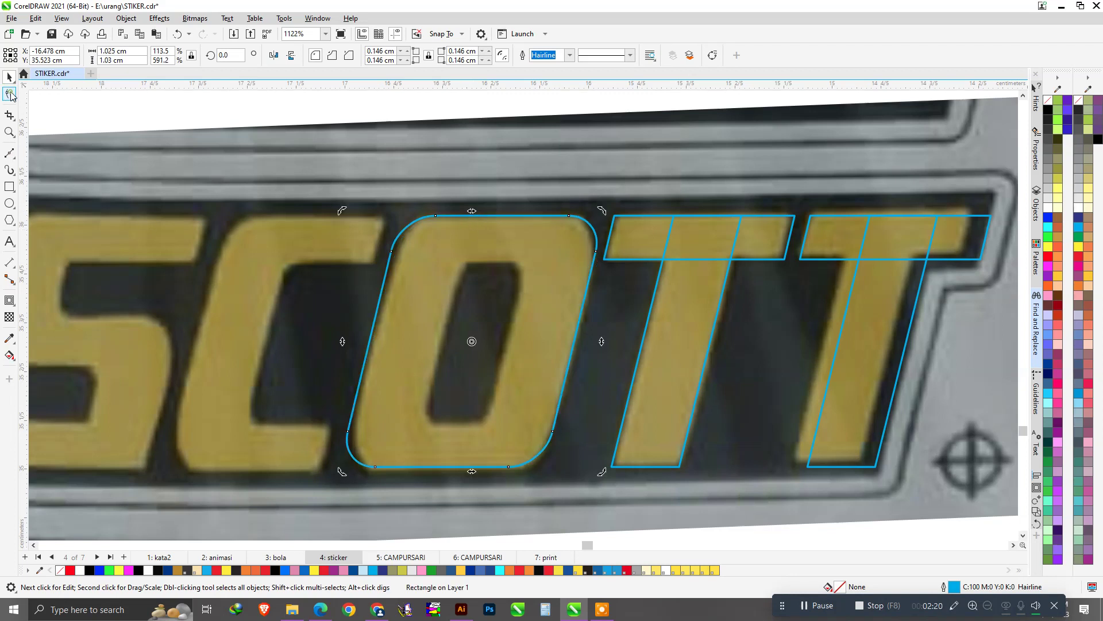
{"action": "left_click", "coordinate": [10, 93]}
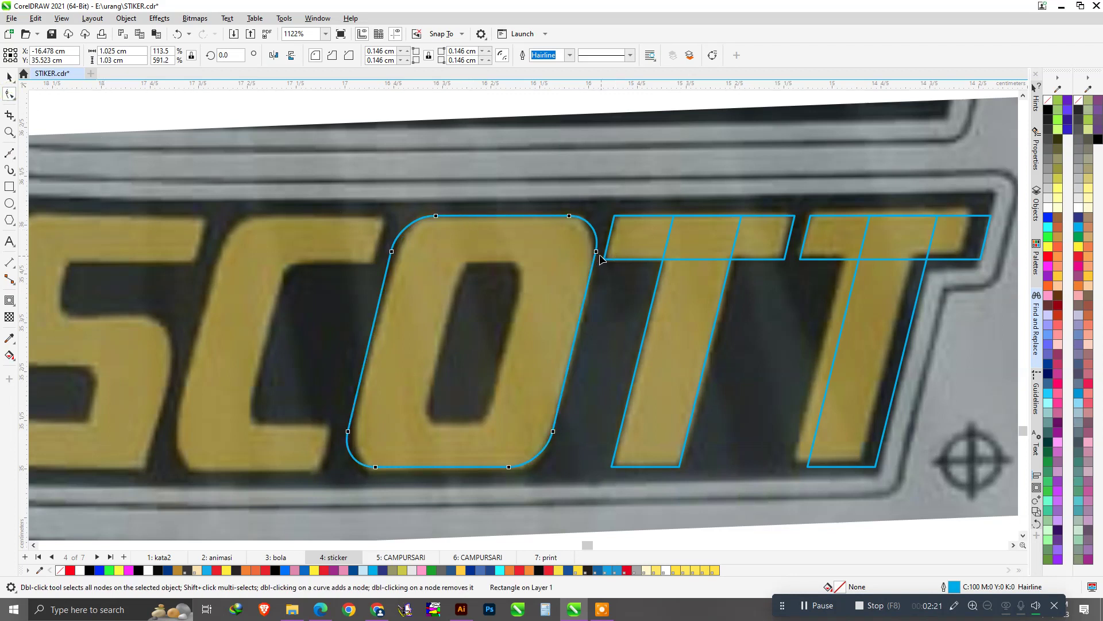
{"action": "left_click_drag", "start_coordinate": [596, 253], "coordinate": [592, 257]}
{"action": "key", "text": "space"}
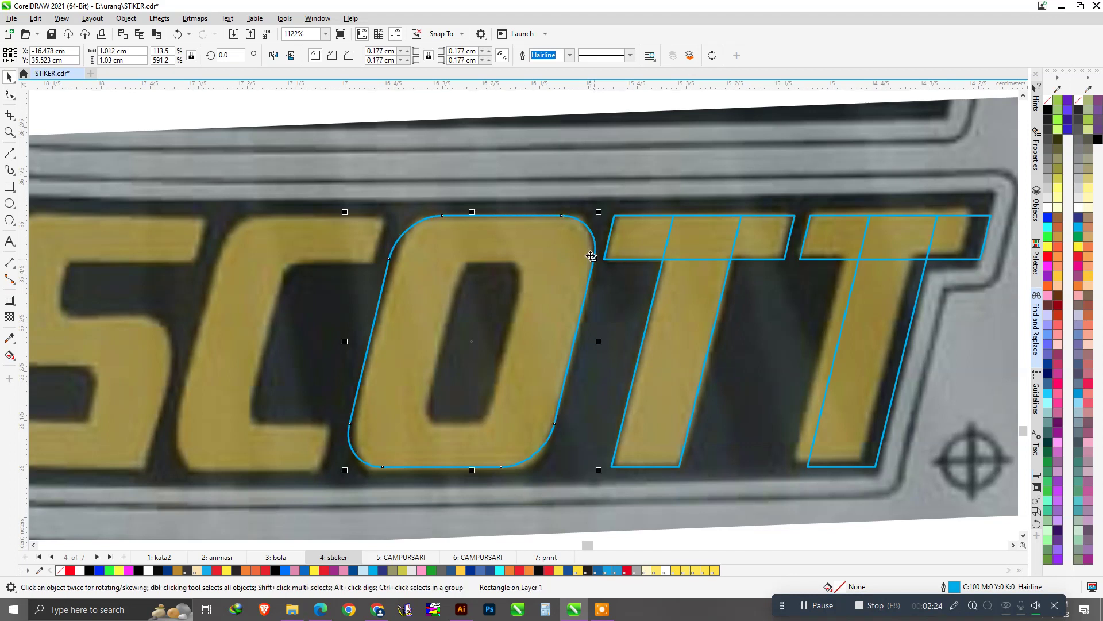
Make a smaller inner copy sized and slanted to fit the O's hole.
{"action": "left_click_drag", "start_coordinate": [600, 213], "coordinate": [556, 257]}
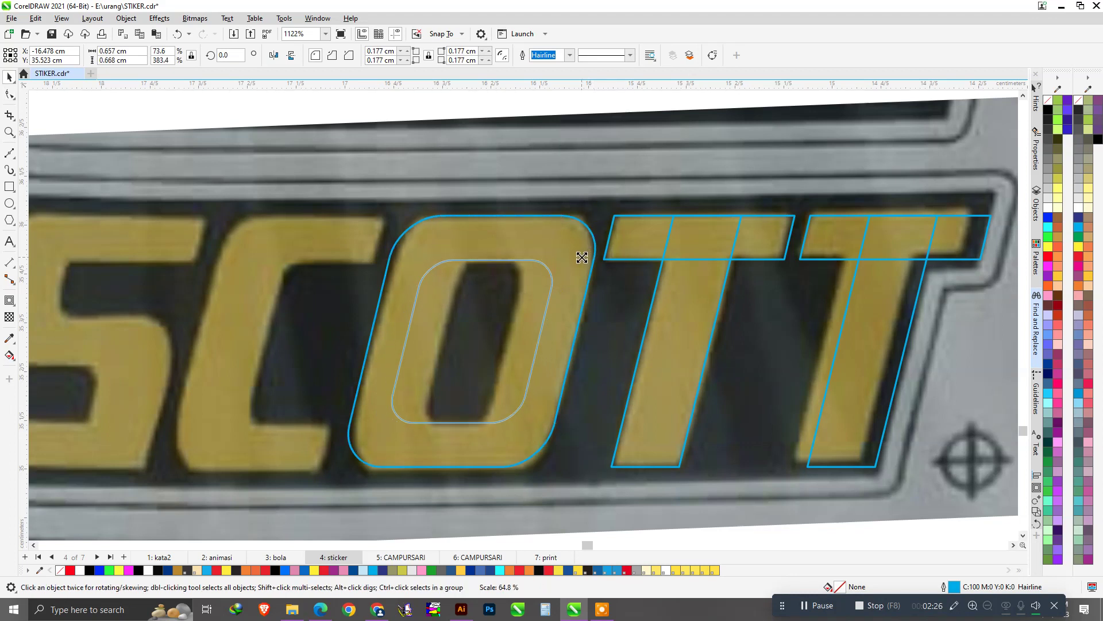
{"action": "left_click_drag", "start_coordinate": [557, 340], "coordinate": [513, 341]}
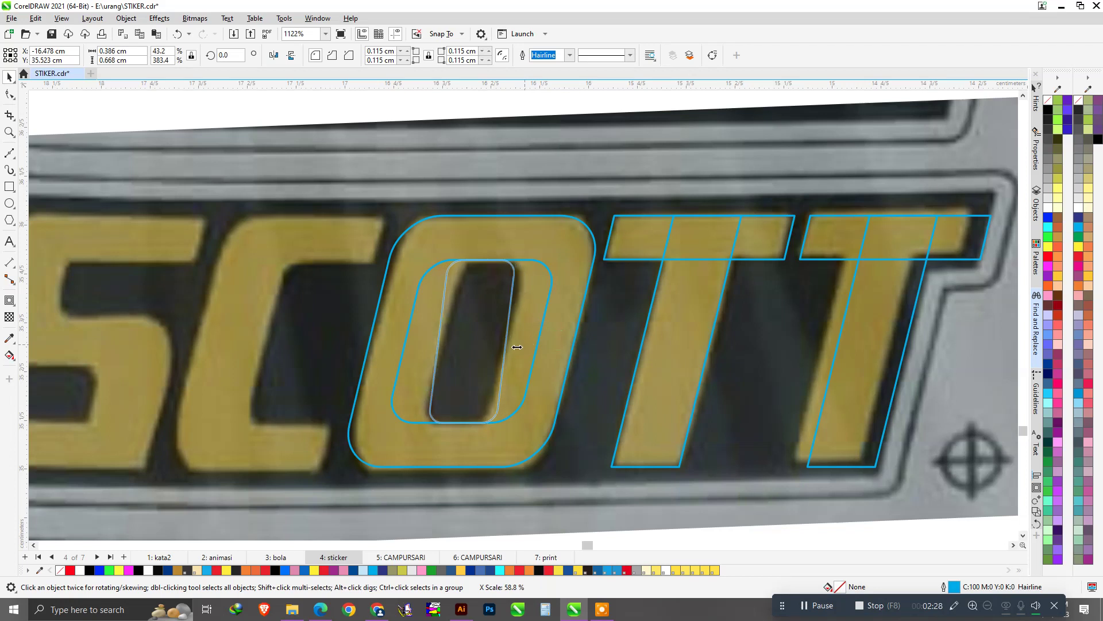
{"action": "left_click", "coordinate": [482, 319]}
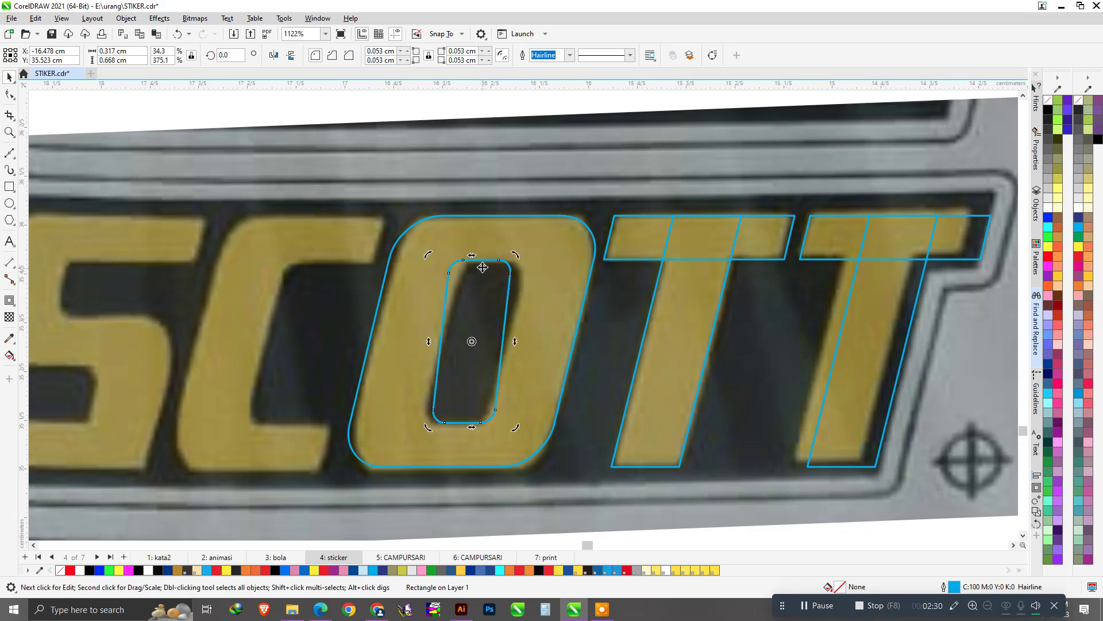
{"action": "left_click_drag", "start_coordinate": [472, 257], "coordinate": [492, 259]}
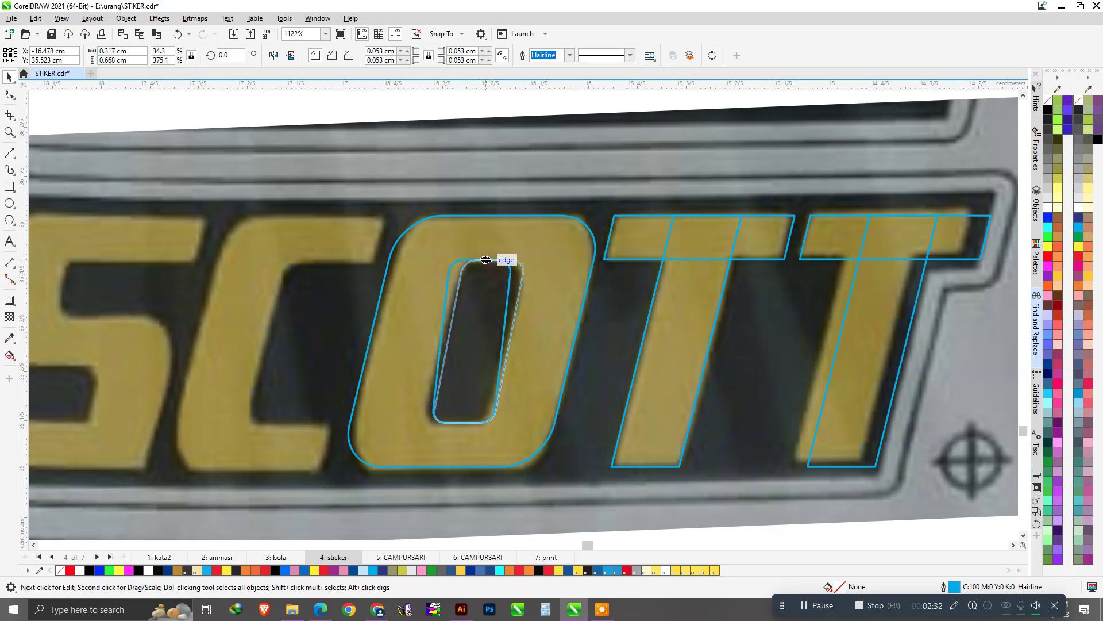
{"action": "left_click_drag", "start_coordinate": [473, 429], "coordinate": [468, 429]}
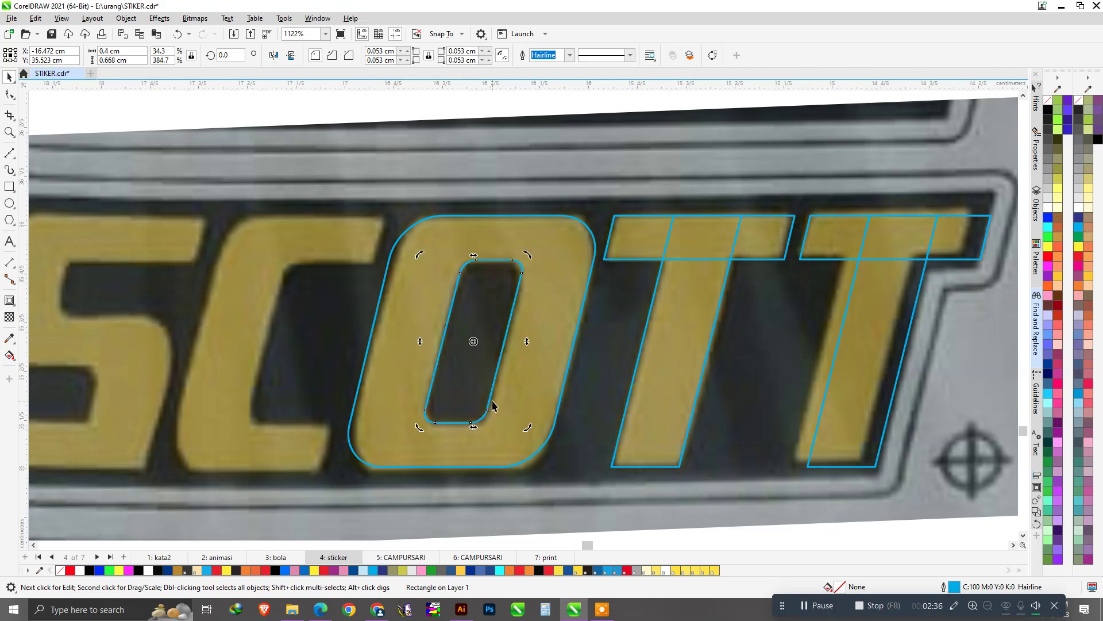
Trim the inner shape out of the O, delete the leftover, and copy the O onto the C.
{"action": "scroll", "coordinate": [529, 366], "scroll_direction": "down", "scroll_amount": 2}
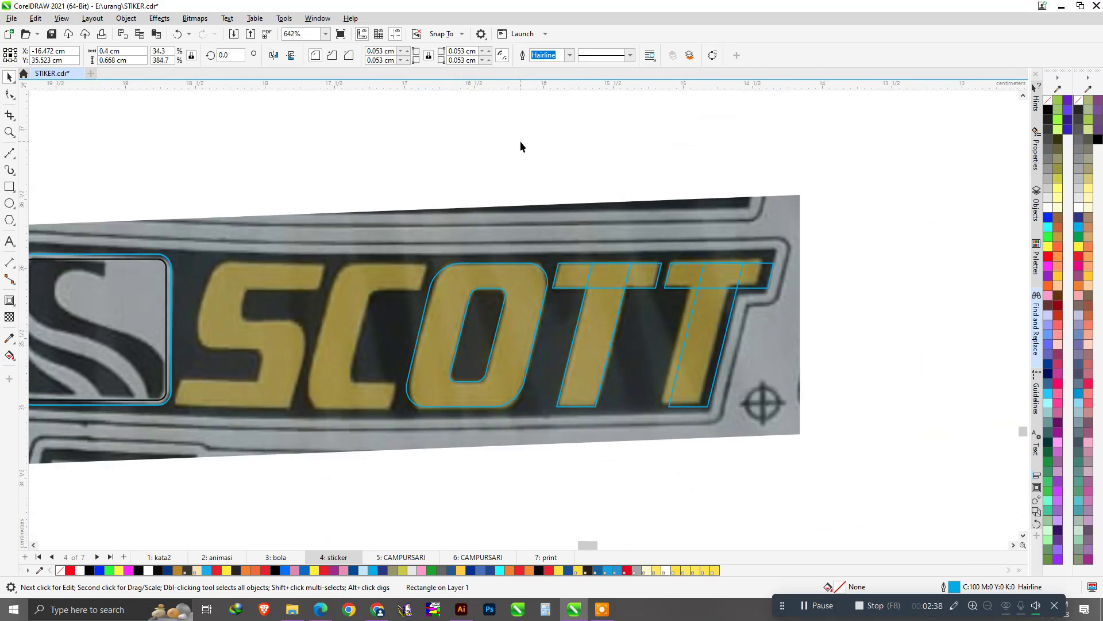
{"action": "left_click", "coordinate": [520, 145]}
{"action": "scroll", "coordinate": [484, 352], "scroll_direction": "up", "scroll_amount": 2}
{"action": "left_click", "coordinate": [507, 308]}
{"action": "left_click", "coordinate": [549, 295], "text": "shift"}
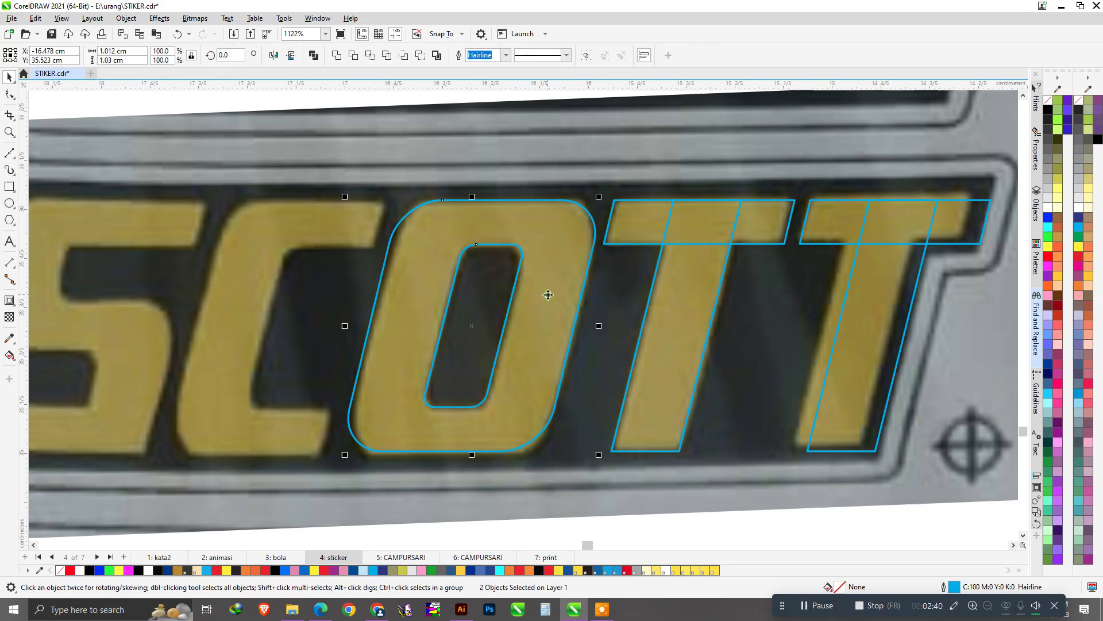
{"action": "left_click", "coordinate": [353, 56]}
{"action": "left_click", "coordinate": [468, 284]}
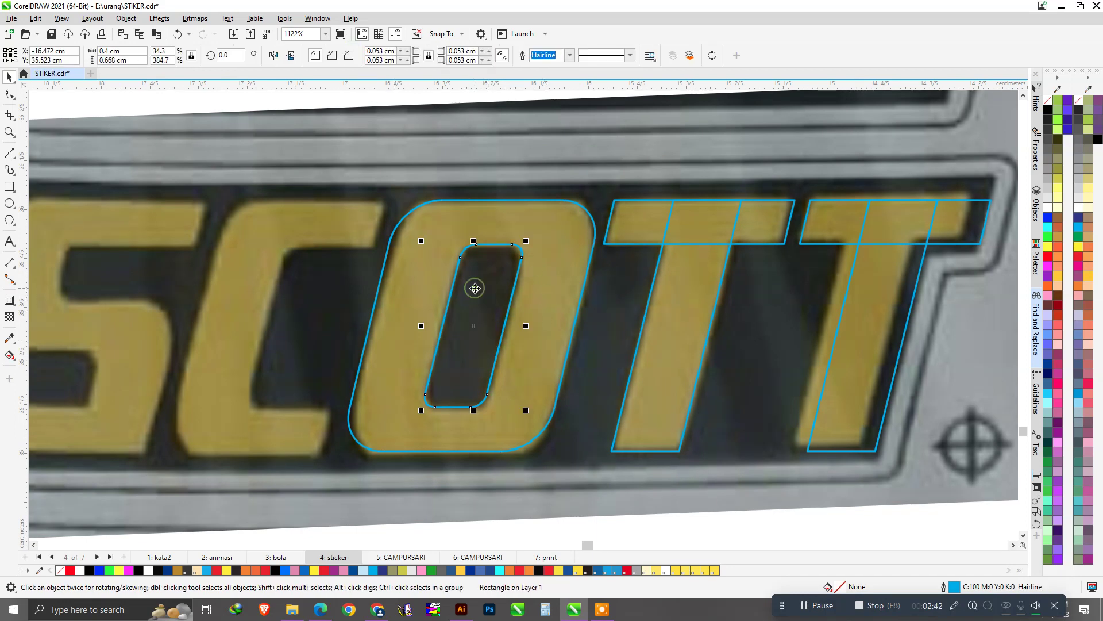
{"action": "key", "text": "Delete"}
{"action": "scroll", "coordinate": [565, 292], "scroll_direction": "down", "scroll_amount": 2}
{"action": "left_click_drag", "start_coordinate": [565, 292], "coordinate": [450, 287]}
Weld the last T's crossbar and stem into a single shape.
{"action": "scroll", "coordinate": [434, 301], "scroll_direction": "down", "scroll_amount": 2}
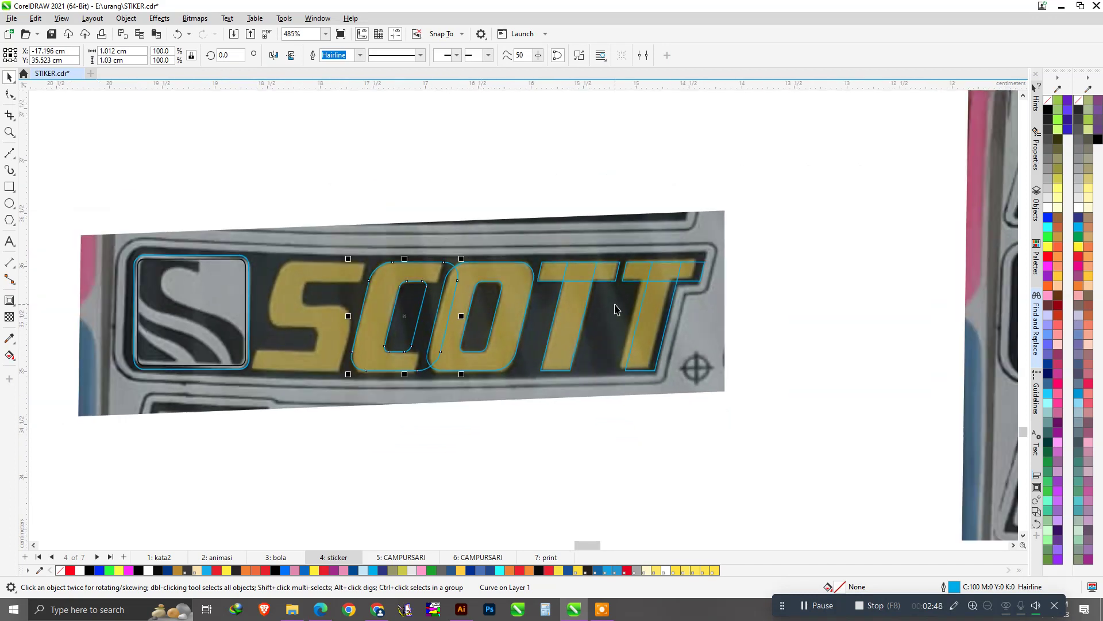
{"action": "scroll", "coordinate": [688, 281], "scroll_direction": "up", "scroll_amount": 2}
{"action": "scroll", "coordinate": [653, 284], "scroll_direction": "up", "scroll_amount": 1}
{"action": "left_click", "coordinate": [632, 325]}
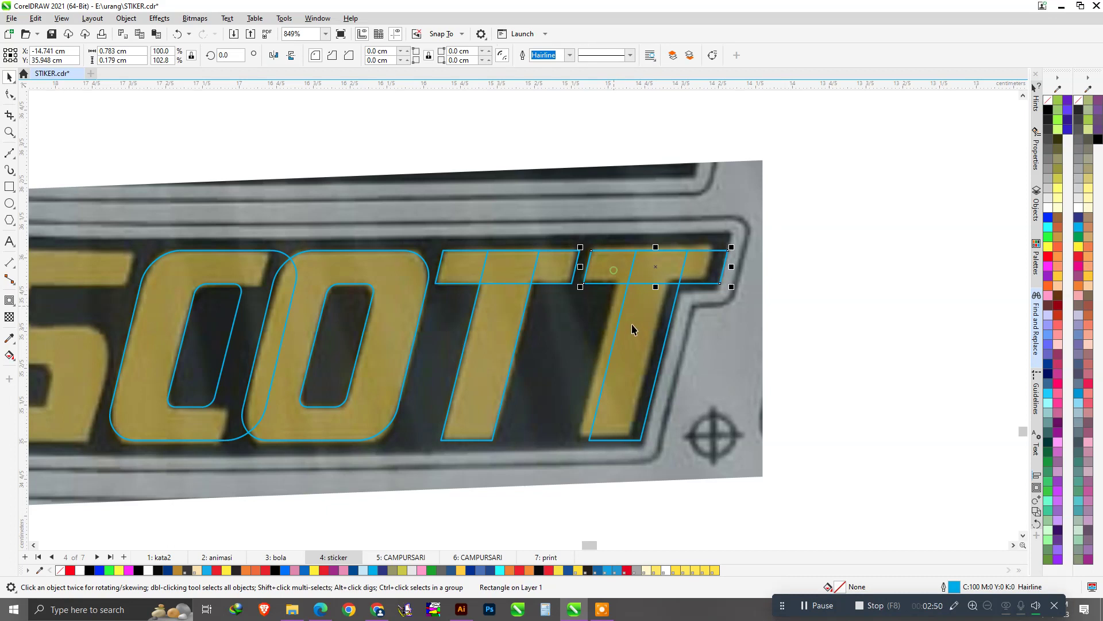
{"action": "left_click", "coordinate": [336, 55]}
Draw a closed four-corner parallelogram with straight-line paths over the letter.
{"action": "scroll", "coordinate": [727, 301], "scroll_direction": "left", "scroll_amount": 3}
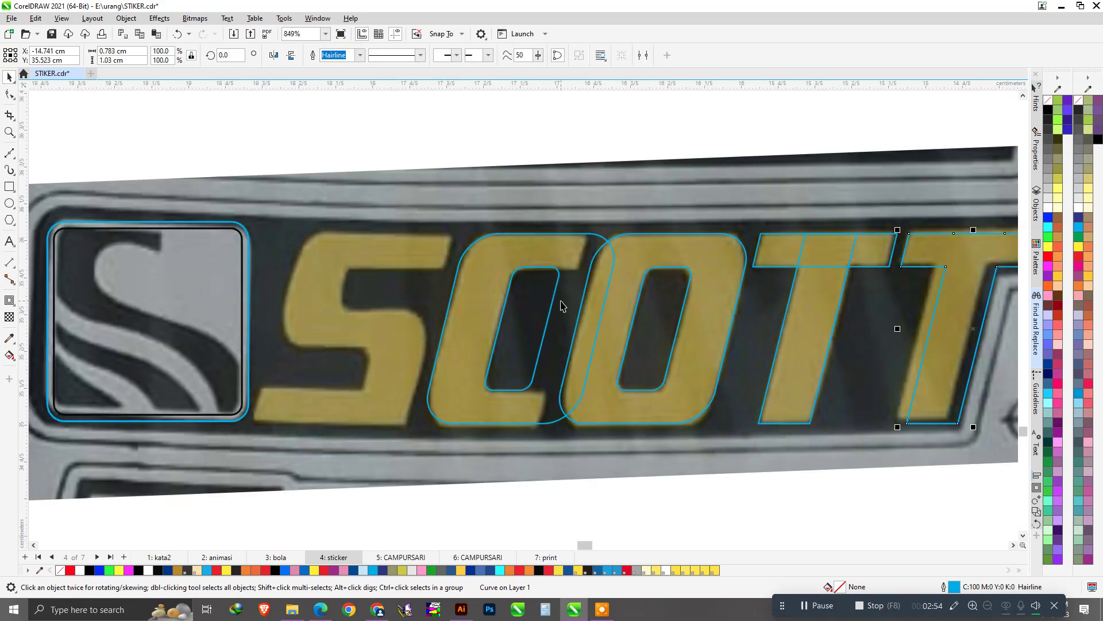
{"action": "left_click", "coordinate": [10, 154]}
{"action": "scroll", "coordinate": [616, 287], "scroll_direction": "up", "scroll_amount": 1}
{"action": "scroll", "coordinate": [517, 276], "scroll_direction": "up", "scroll_amount": 1}
{"action": "left_click", "coordinate": [511, 262]}
{"action": "left_click", "coordinate": [472, 419]}
{"action": "left_click", "coordinate": [612, 426]}
{"action": "left_click", "coordinate": [665, 262]}
{"action": "left_click", "coordinate": [511, 262]}
{"action": "key", "text": "space"}
{"action": "left_click", "coordinate": [504, 203], "text": "shift"}
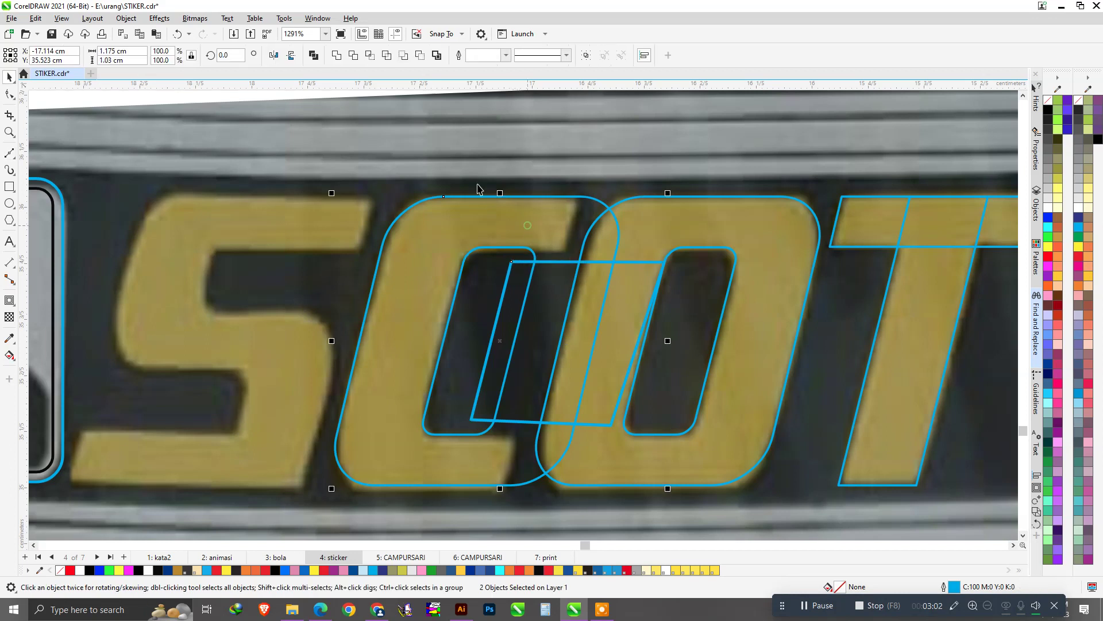
{"action": "scroll", "coordinate": [583, 242], "scroll_direction": "up", "scroll_amount": 1}
{"action": "left_click", "coordinate": [572, 267]}
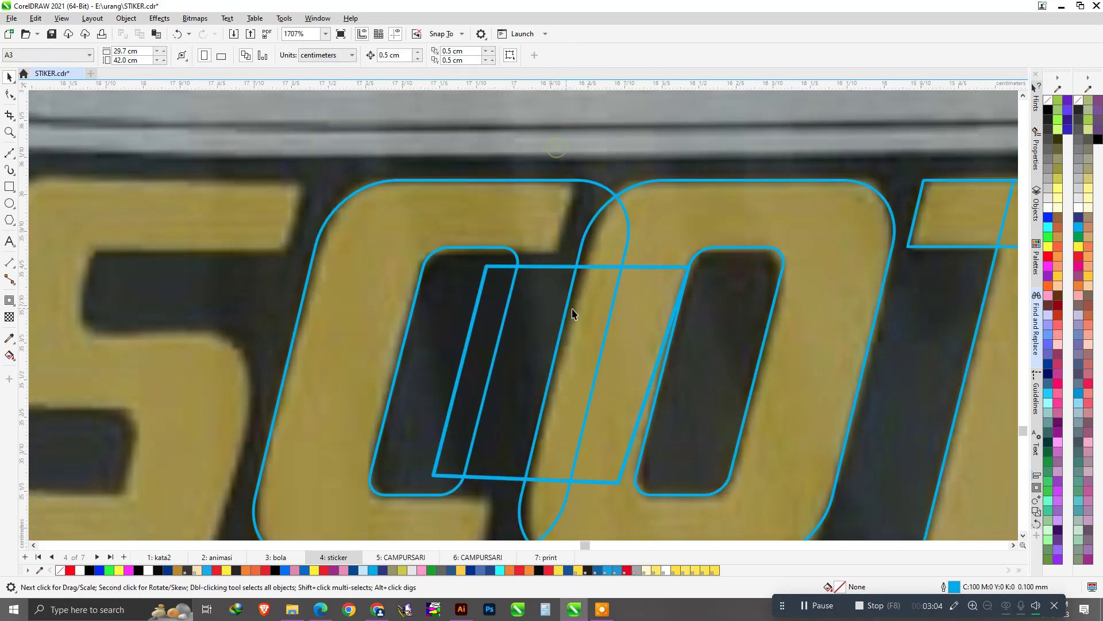
Adjust the parallelogram's top and bottom nodes, then undo and delete the unwanted helper shape.
{"action": "left_click", "coordinate": [9, 94]}
{"action": "left_click_drag", "start_coordinate": [460, 237], "coordinate": [754, 317]}
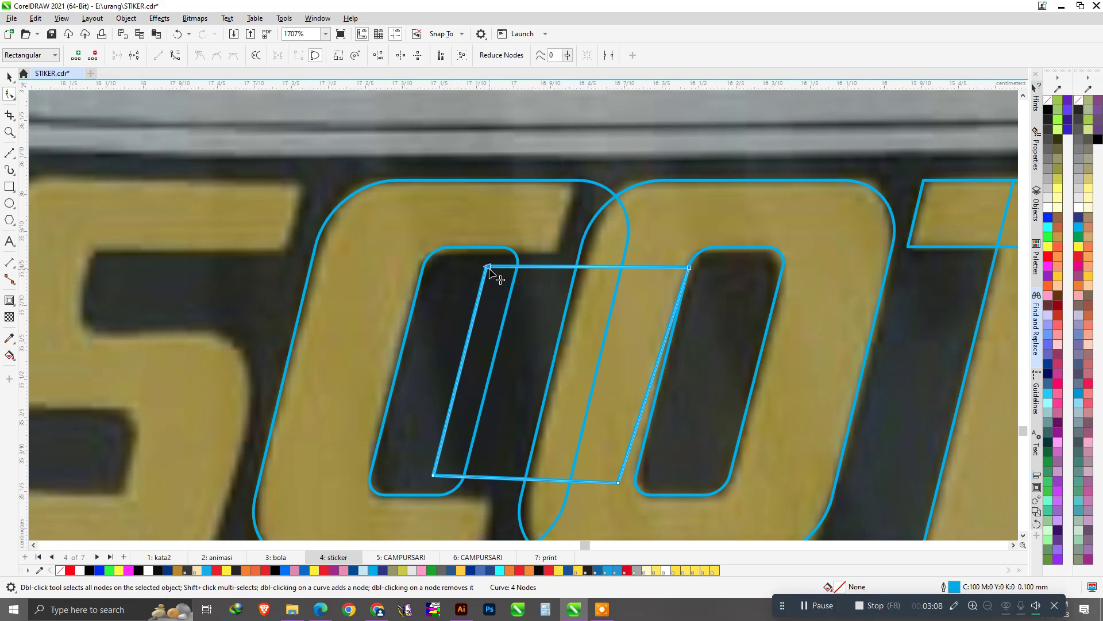
{"action": "left_click_drag", "start_coordinate": [487, 268], "coordinate": [488, 249]}
{"action": "scroll", "coordinate": [520, 304], "scroll_direction": "down", "scroll_amount": 2}
{"action": "scroll", "coordinate": [467, 410], "scroll_direction": "up", "scroll_amount": 2}
{"action": "left_click_drag", "start_coordinate": [456, 371], "coordinate": [720, 450]}
{"action": "left_click_drag", "start_coordinate": [476, 397], "coordinate": [471, 412]}
{"action": "key", "text": "ctrl+z"}
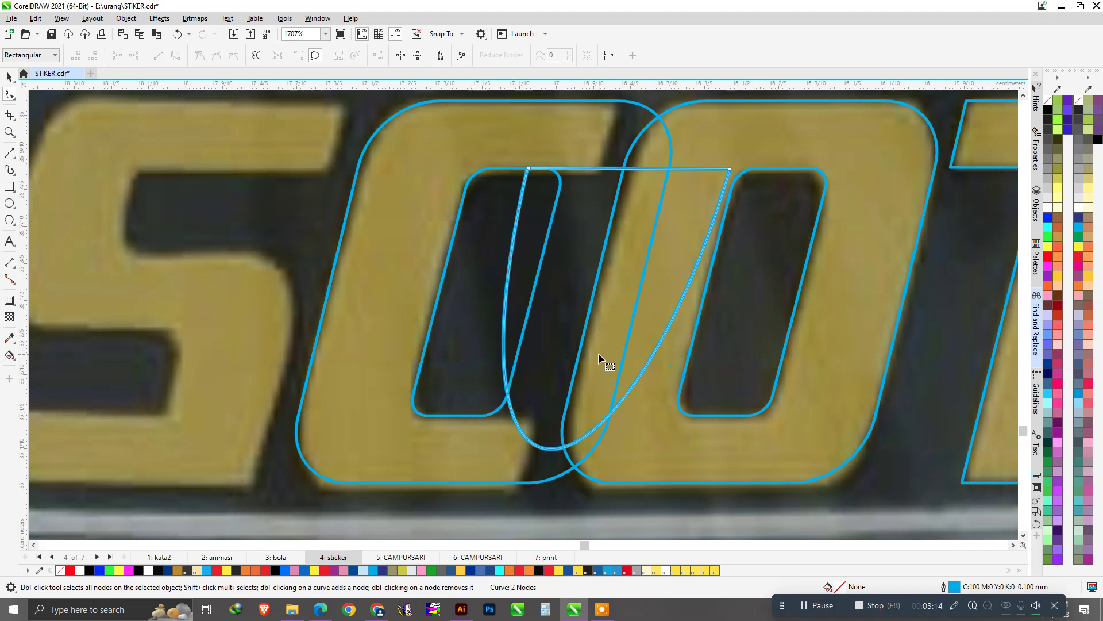
{"action": "key", "text": "space"}
{"action": "key", "text": "Delete"}
{"action": "left_click", "coordinate": [10, 187]}
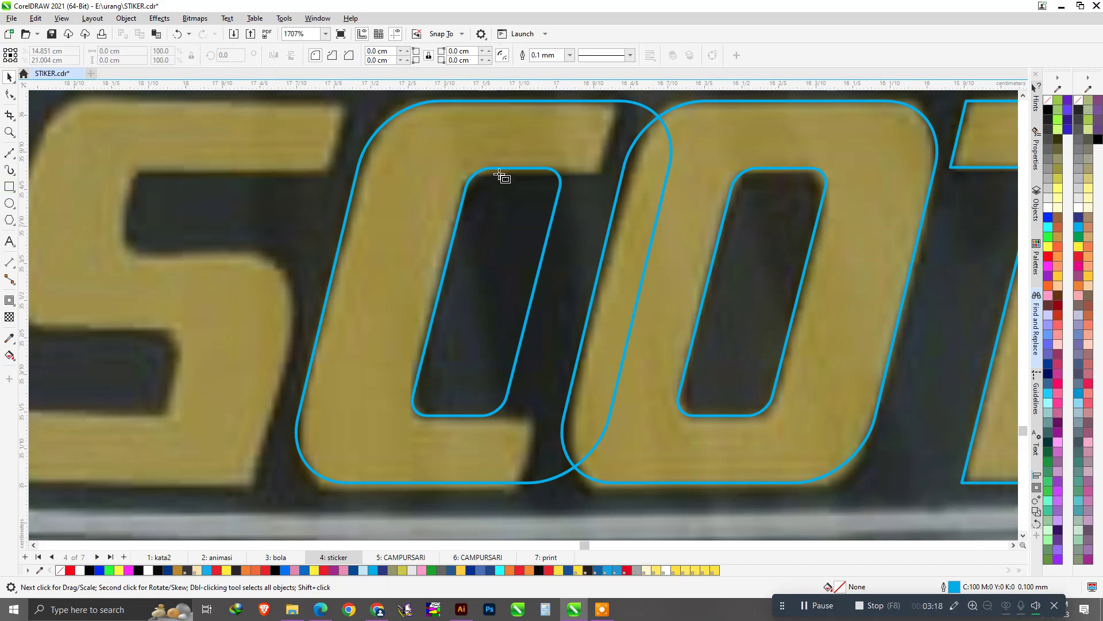
Draw a thin rectangle, widen it and skew it to the C's slant inside its counter.
{"action": "left_click_drag", "start_coordinate": [503, 168], "coordinate": [525, 295]}
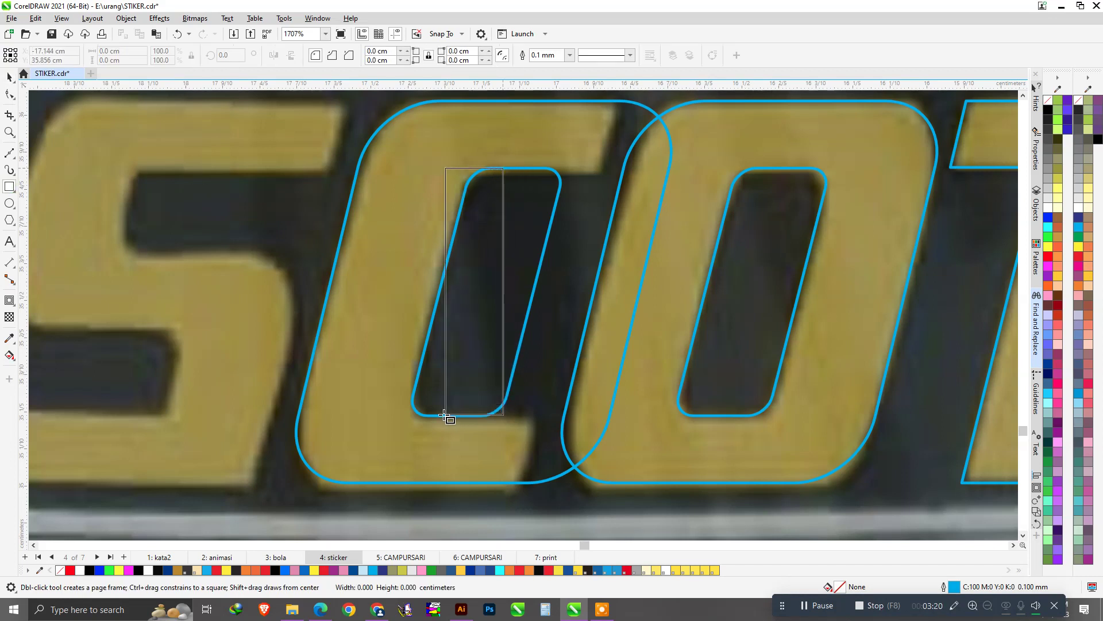
{"action": "left_click_drag", "start_coordinate": [501, 395], "coordinate": [420, 417]}
{"action": "key", "text": "space"}
{"action": "left_click_drag", "start_coordinate": [420, 291], "coordinate": [746, 327]}
{"action": "left_click", "coordinate": [678, 282]}
{"action": "left_click_drag", "start_coordinate": [627, 164], "coordinate": [672, 165]}
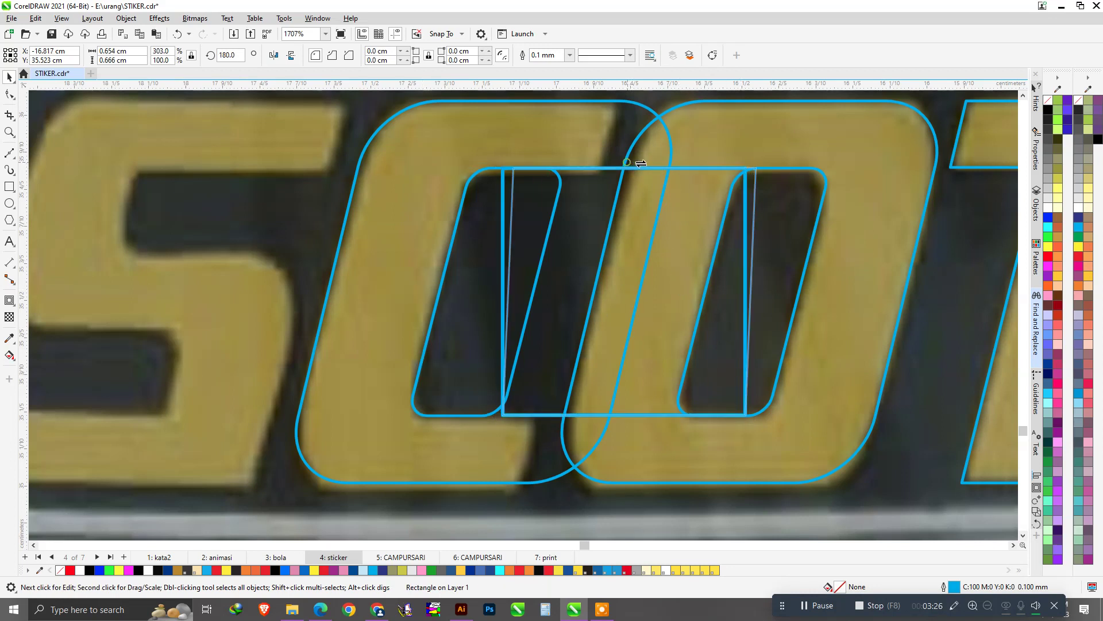
{"action": "left_click", "coordinate": [682, 235]}
{"action": "left_click_drag", "start_coordinate": [661, 232], "coordinate": [630, 227]}
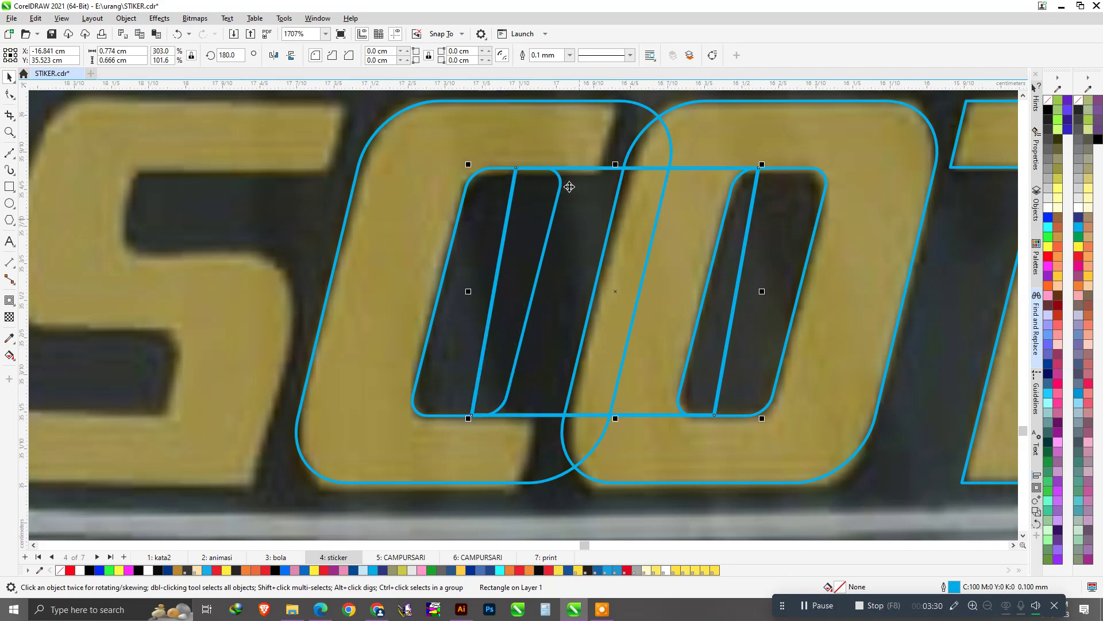
Delete the C's inner counter piece and the leftover skewed rectangle.
{"action": "left_click", "coordinate": [575, 212]}
{"action": "key", "text": "Delete"}
{"action": "left_click", "coordinate": [553, 222]}
{"action": "key", "text": "Delete"}
Delete the redundant top and bottom nodes of the C outline with the Shape tool.
{"action": "left_click", "coordinate": [483, 163]}
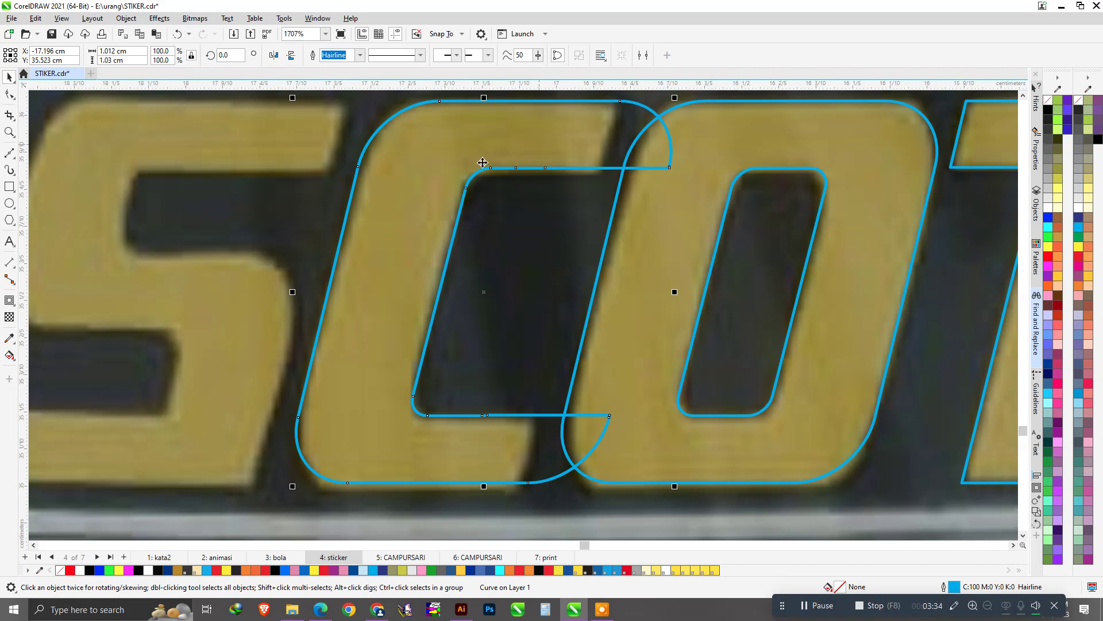
{"action": "left_click", "coordinate": [10, 94]}
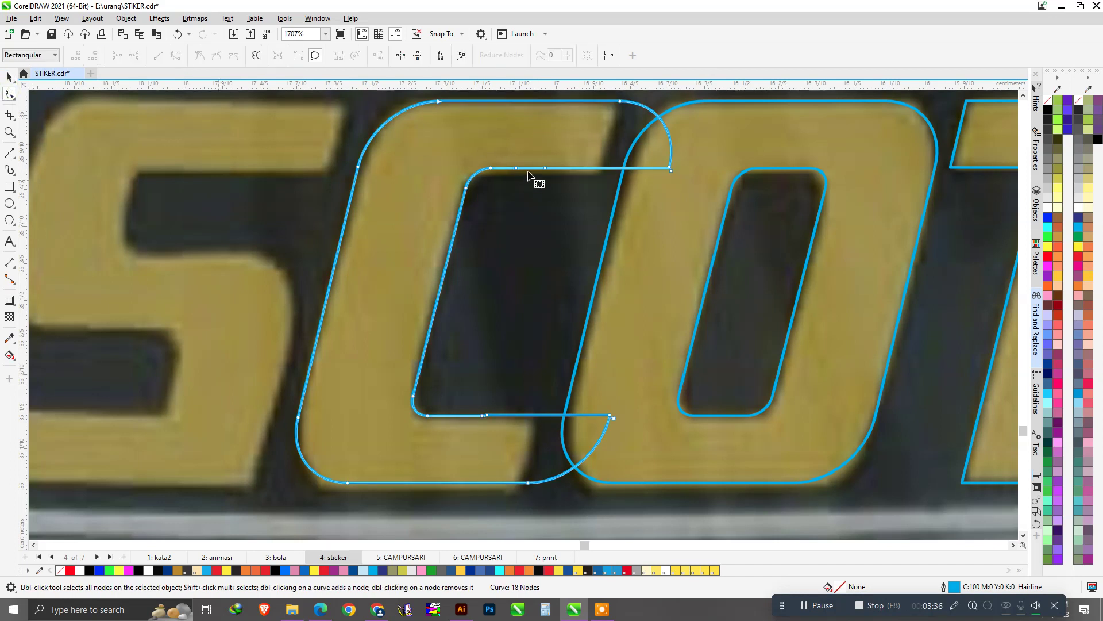
{"action": "left_click_drag", "start_coordinate": [516, 151], "coordinate": [569, 214]}
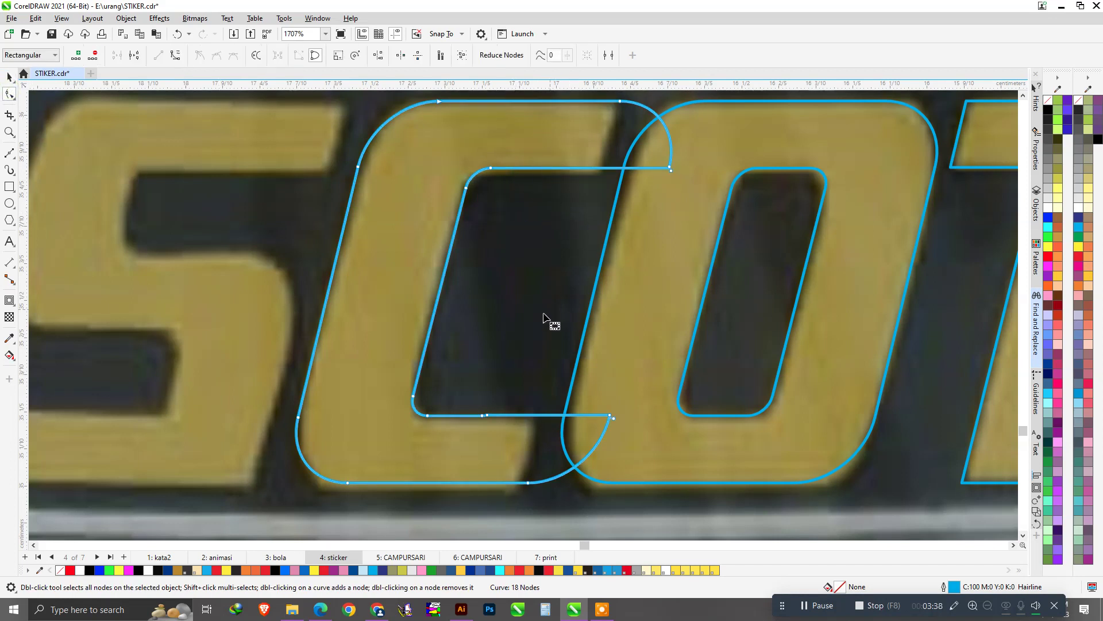
{"action": "left_click_drag", "start_coordinate": [463, 374], "coordinate": [558, 447]}
{"action": "key", "text": "Delete"}
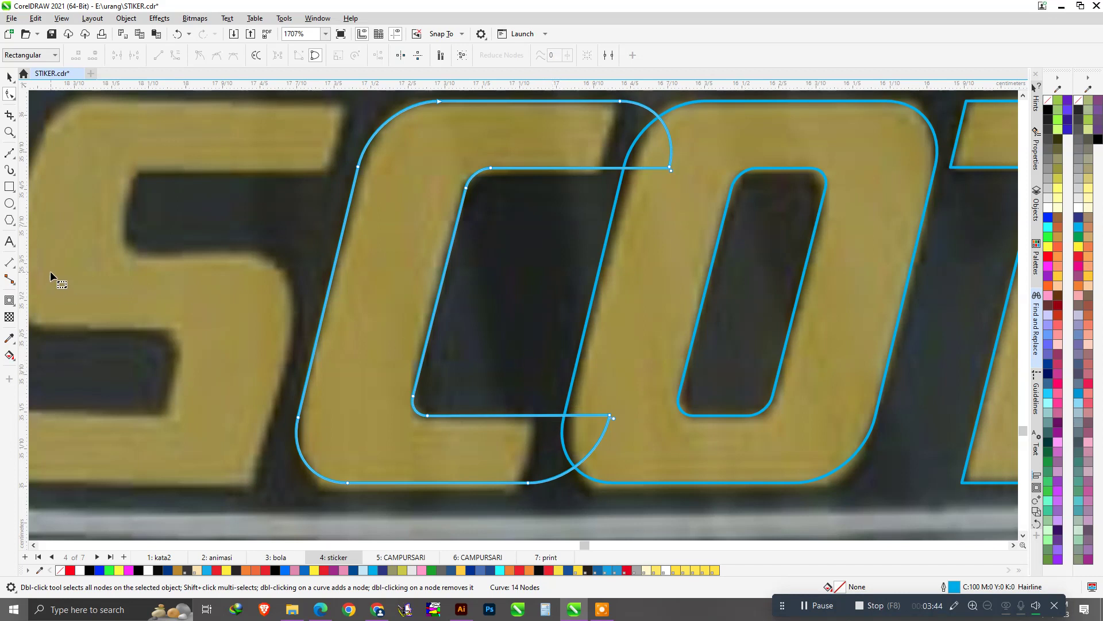
Place an enlarged copy of the T stem over the C's right end and trim the C with it.
{"action": "scroll", "coordinate": [249, 280], "scroll_direction": "down", "scroll_amount": 2}
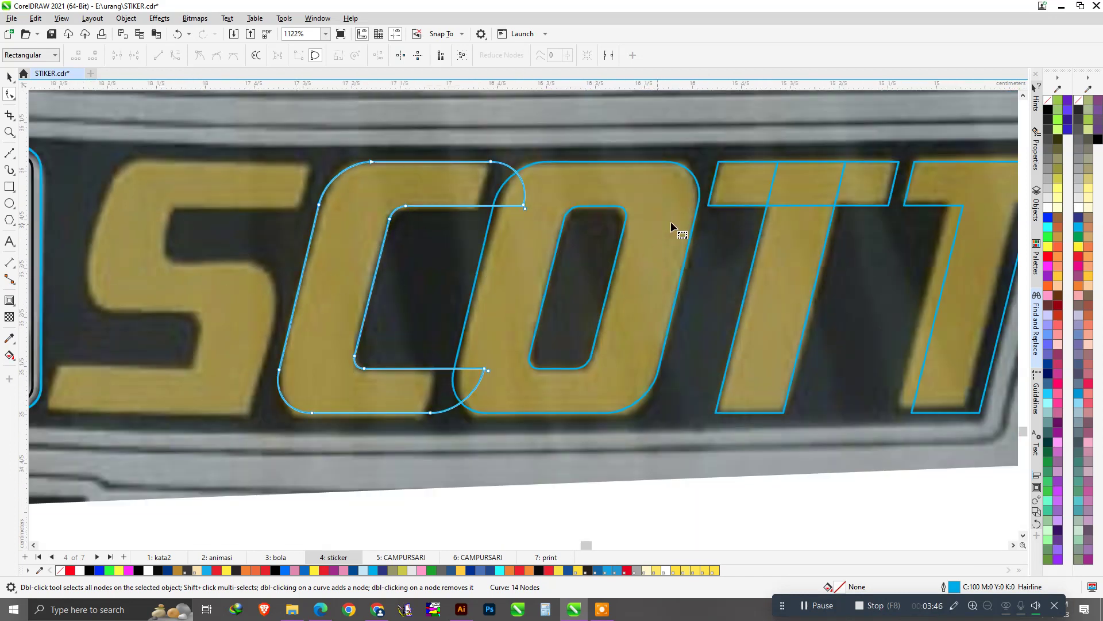
{"action": "key", "text": "space"}
{"action": "left_click_drag", "start_coordinate": [793, 239], "coordinate": [524, 249]}
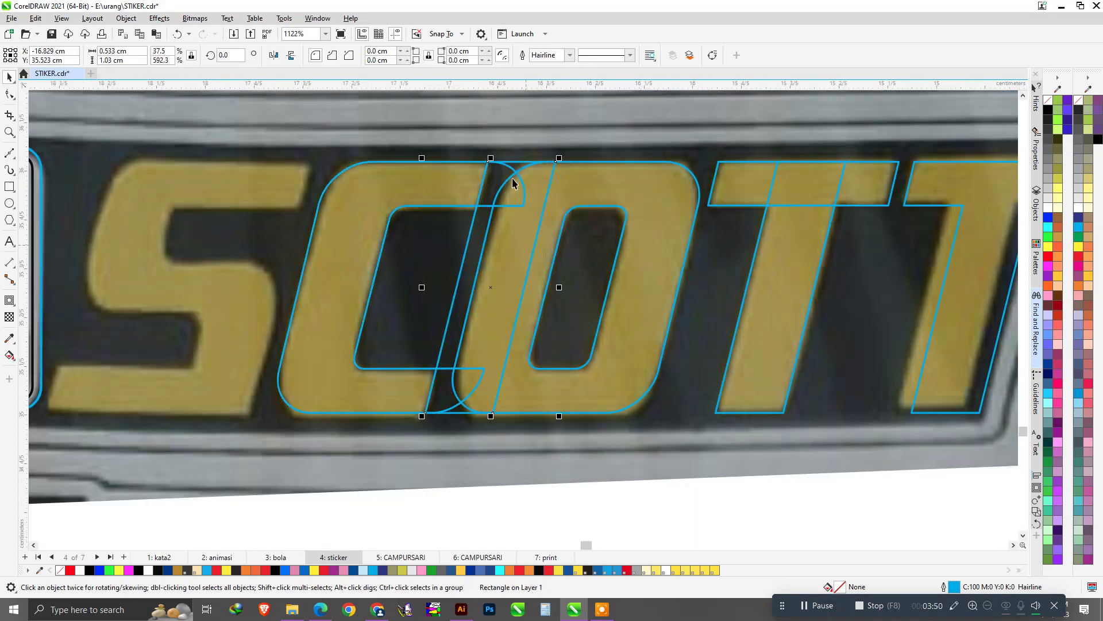
{"action": "left_click_drag", "start_coordinate": [559, 158], "coordinate": [580, 117]}
{"action": "left_click_drag", "start_coordinate": [509, 140], "coordinate": [520, 140]}
{"action": "left_click", "coordinate": [411, 162], "text": "shift"}
{"action": "left_click", "coordinate": [354, 59]}
Delete the trimming rectangle and drag a copy of the C outline over the S.
{"action": "scroll", "coordinate": [546, 187], "scroll_direction": "down", "scroll_amount": 2}
{"action": "key", "text": "Escape"}
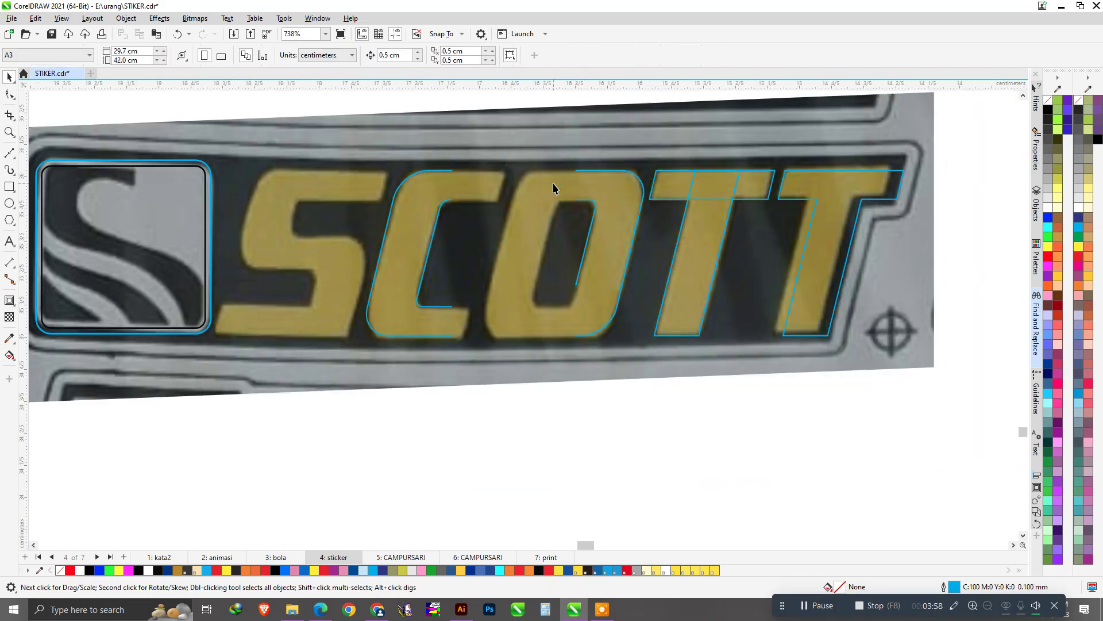
{"action": "left_click", "coordinate": [553, 188]}
{"action": "key", "text": "Delete"}
{"action": "scroll", "coordinate": [554, 188], "scroll_direction": "down", "scroll_amount": 1}
{"action": "scroll", "coordinate": [465, 226], "scroll_direction": "up", "scroll_amount": 2}
{"action": "left_click_drag", "start_coordinate": [522, 198], "coordinate": [372, 189]}
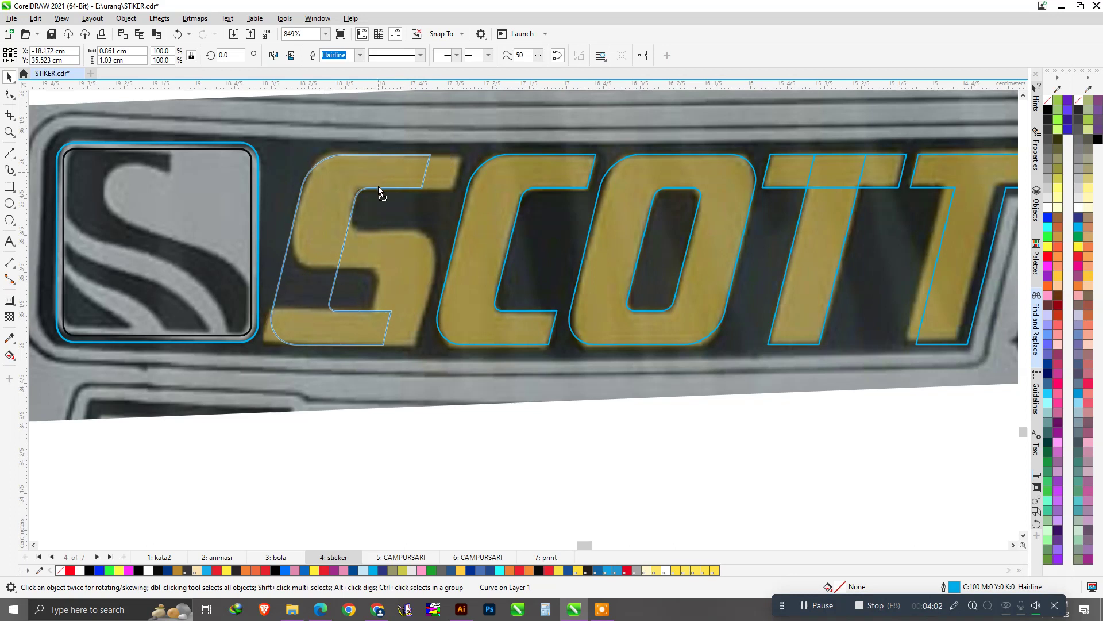
Move the C copy's nodes to trace the S's top edge and raise its lower nodes to the middle bar.
{"action": "left_click_drag", "start_coordinate": [372, 185], "coordinate": [378, 186]}
{"action": "key", "text": "F10"}
{"action": "left_click", "coordinate": [430, 154]}
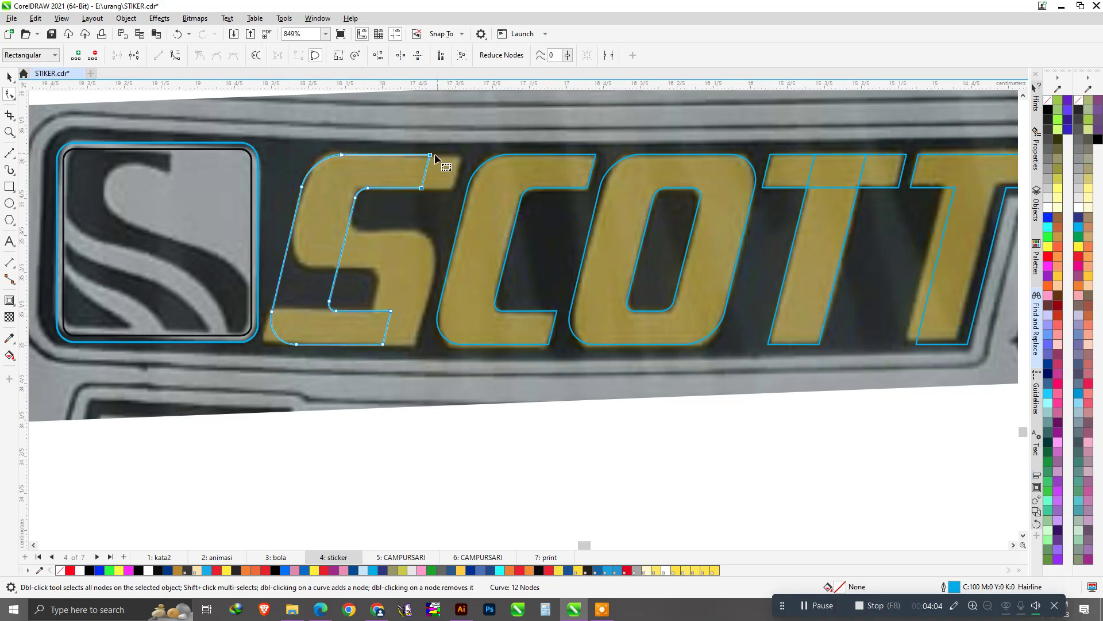
{"action": "scroll", "coordinate": [432, 154], "scroll_direction": "up", "scroll_amount": 1}
{"action": "left_click_drag", "start_coordinate": [430, 153], "coordinate": [468, 155]}
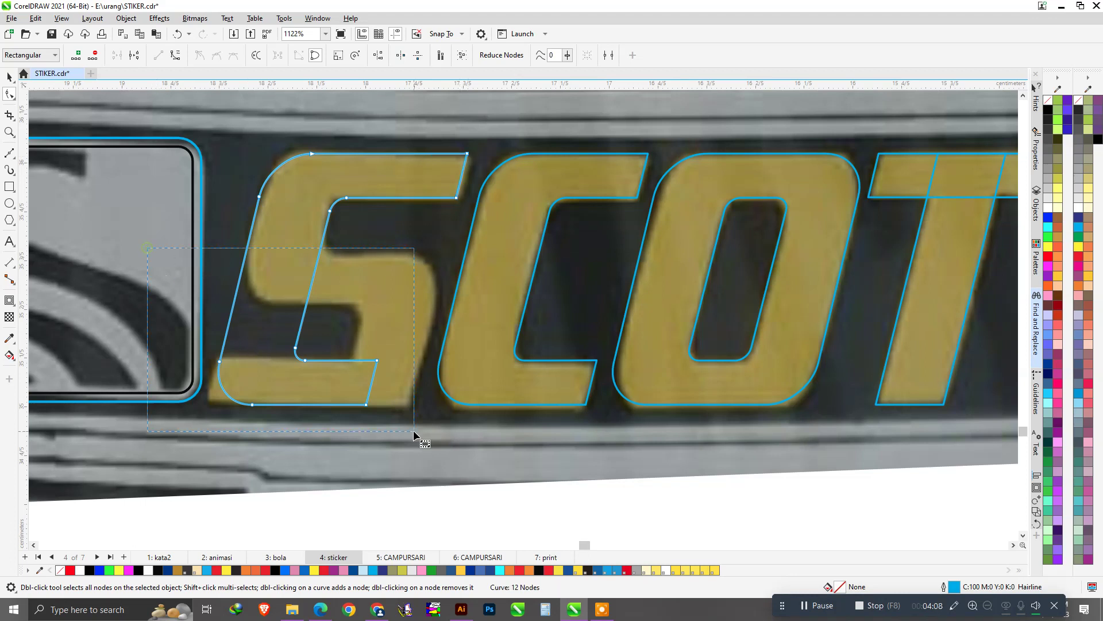
{"action": "left_click_drag", "start_coordinate": [295, 348], "coordinate": [324, 247]}
{"action": "scroll", "coordinate": [343, 268], "scroll_direction": "up", "scroll_amount": 2}
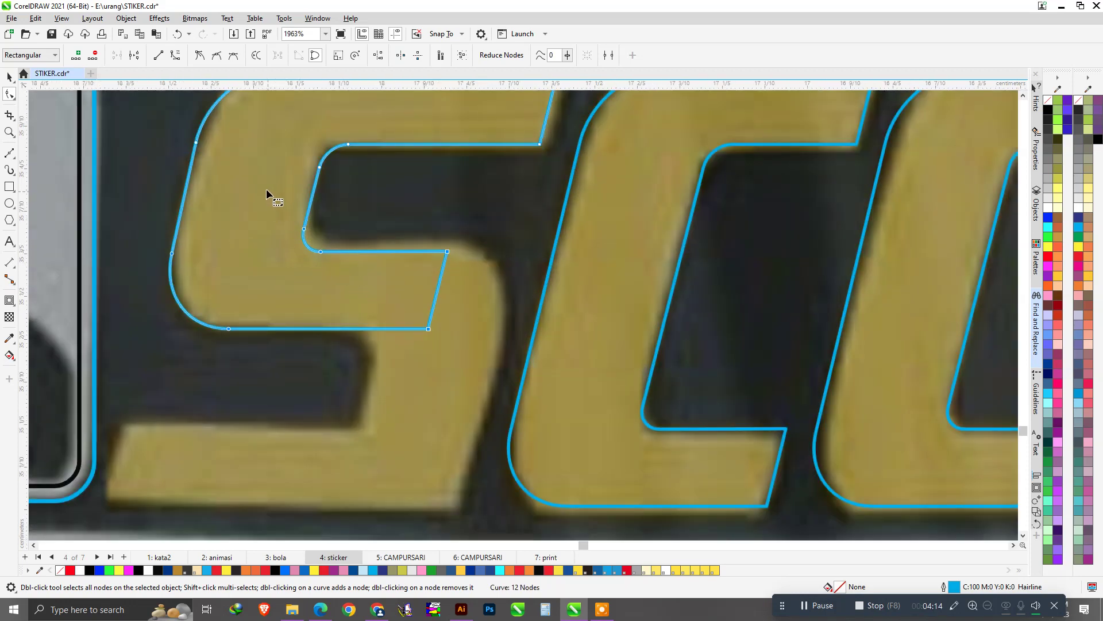
{"action": "left_click_drag", "start_coordinate": [321, 253], "coordinate": [323, 243]}
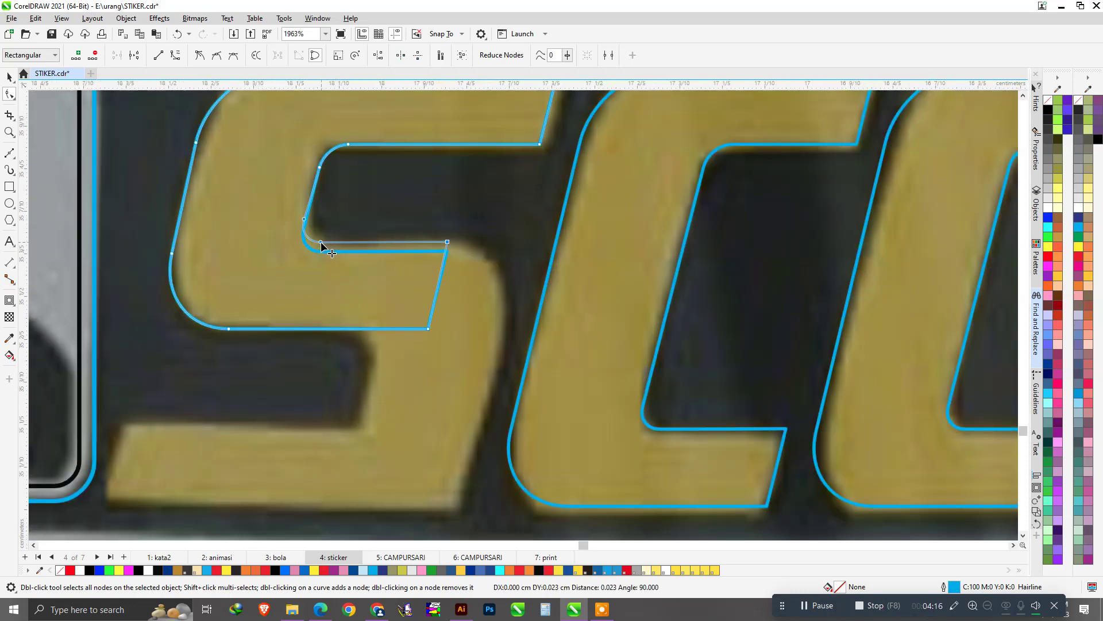
{"action": "scroll", "coordinate": [399, 253], "scroll_direction": "down", "scroll_amount": 2}
{"action": "key", "text": "space"}
{"action": "scroll", "coordinate": [403, 256], "scroll_direction": "up", "scroll_amount": 1}
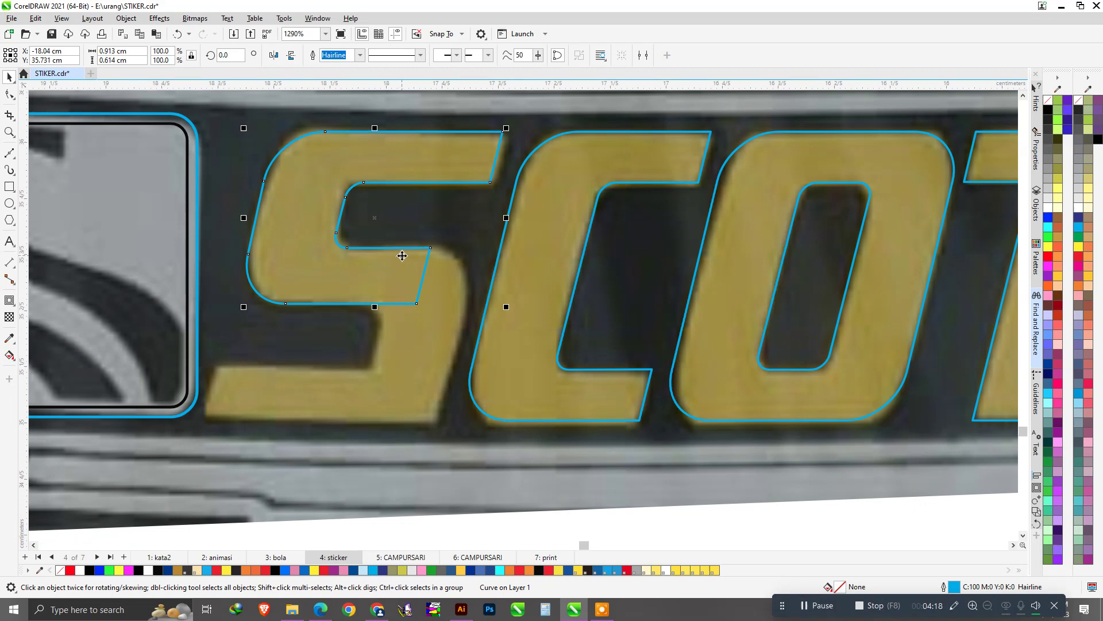
Copy the S top half below it, flip it, bottom-align it with the C and move it onto the S.
{"action": "left_click_drag", "start_coordinate": [450, 164], "coordinate": [451, 352]}
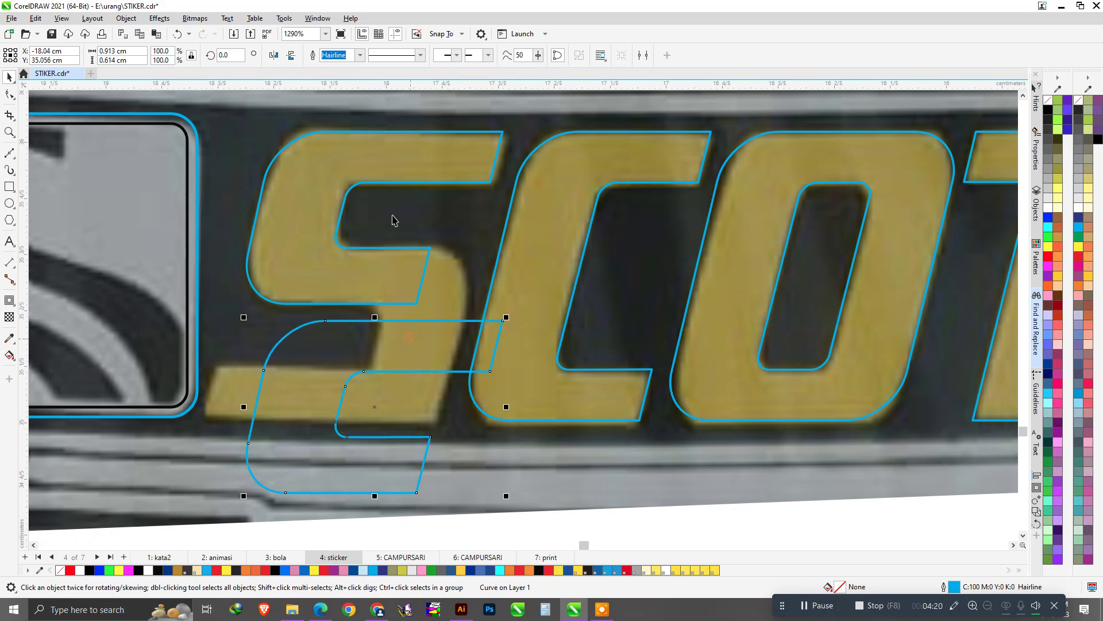
{"action": "left_click", "coordinate": [291, 56]}
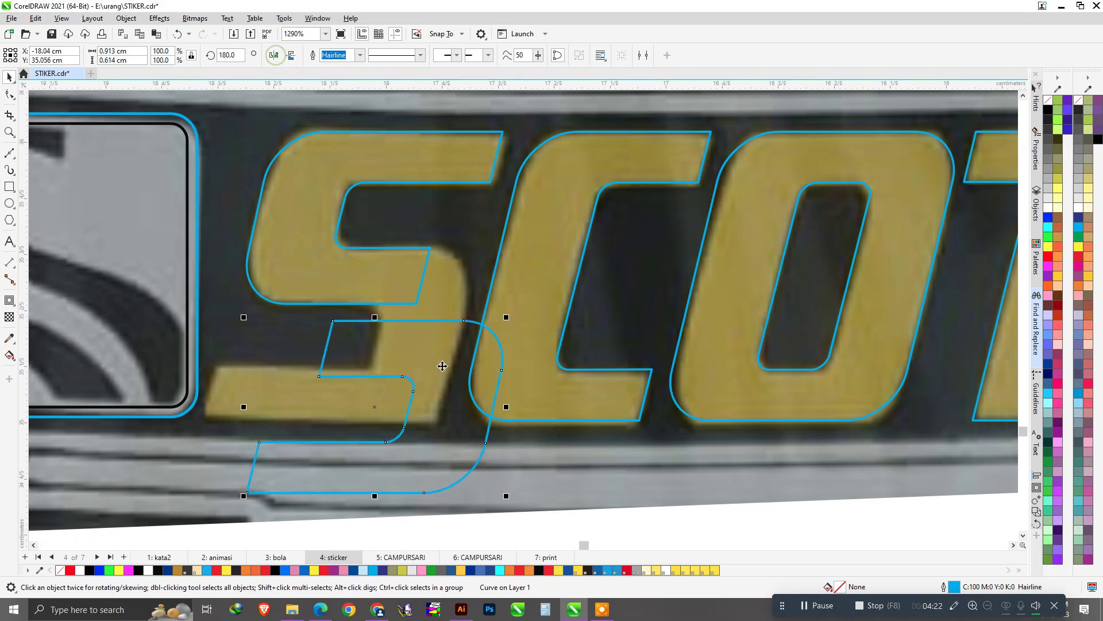
{"action": "left_click", "coordinate": [540, 395], "text": "shift"}
{"action": "key", "text": "b"}
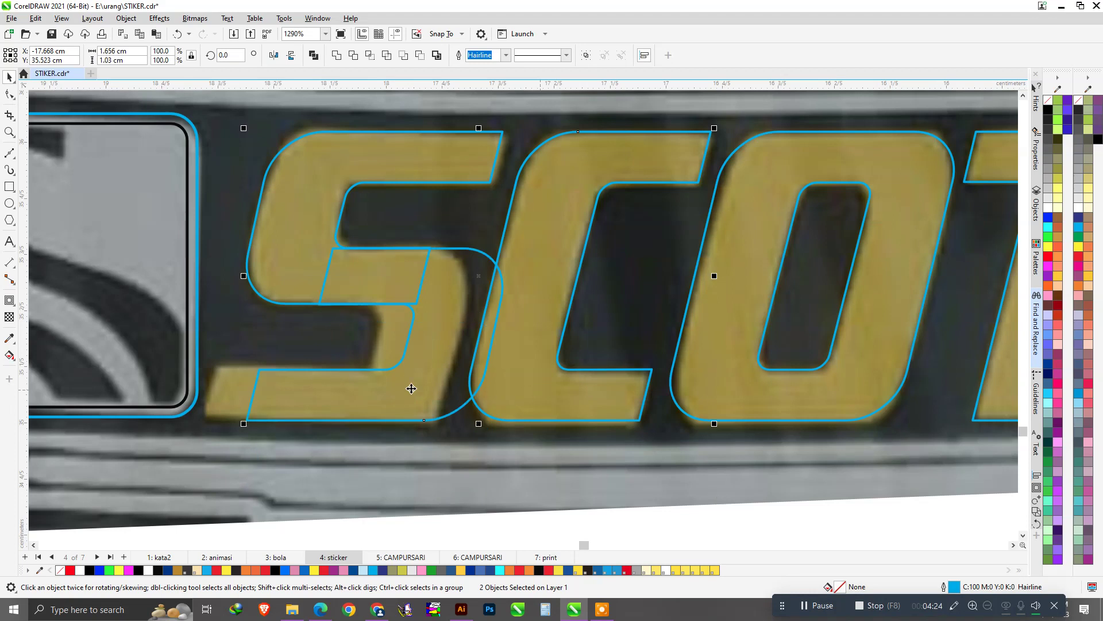
{"action": "left_click_drag", "start_coordinate": [414, 354], "coordinate": [384, 353]}
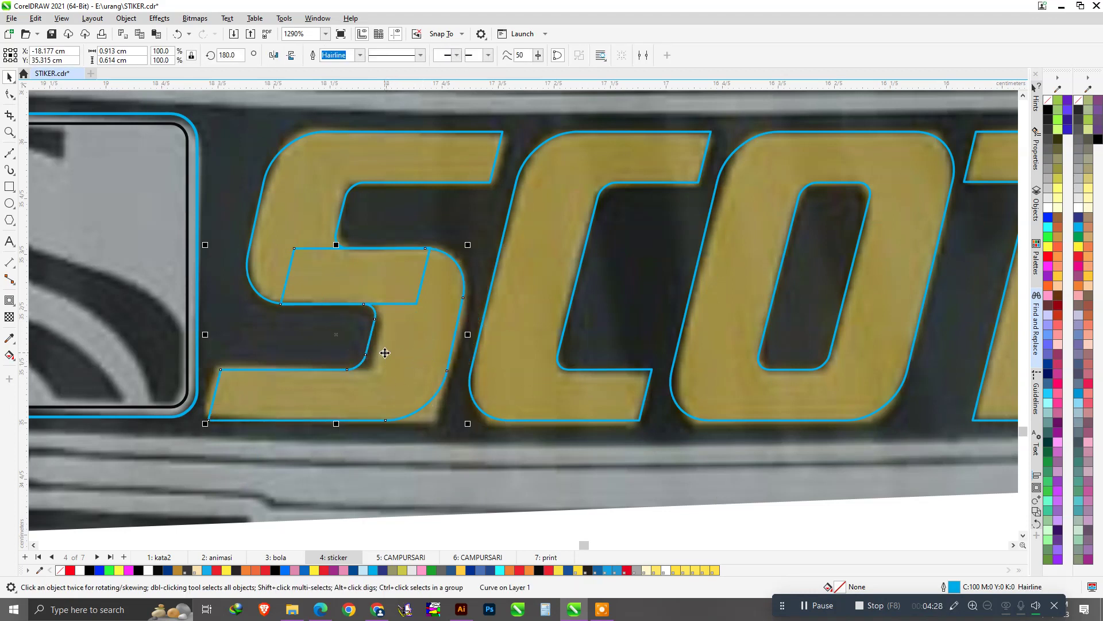
Make the right edge of the lower half's middle overlap vertical using node editing.
{"action": "scroll", "coordinate": [400, 366], "scroll_direction": "up", "scroll_amount": 1}
{"action": "scroll", "coordinate": [403, 366], "scroll_direction": "down", "scroll_amount": 2}
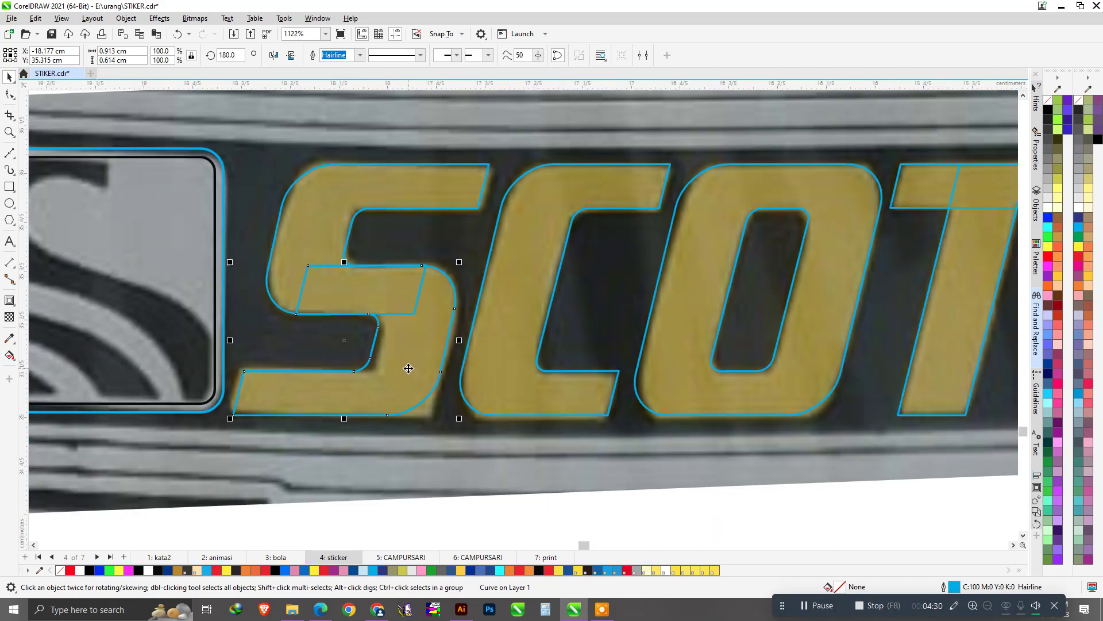
{"action": "scroll", "coordinate": [406, 368], "scroll_direction": "up", "scroll_amount": 2}
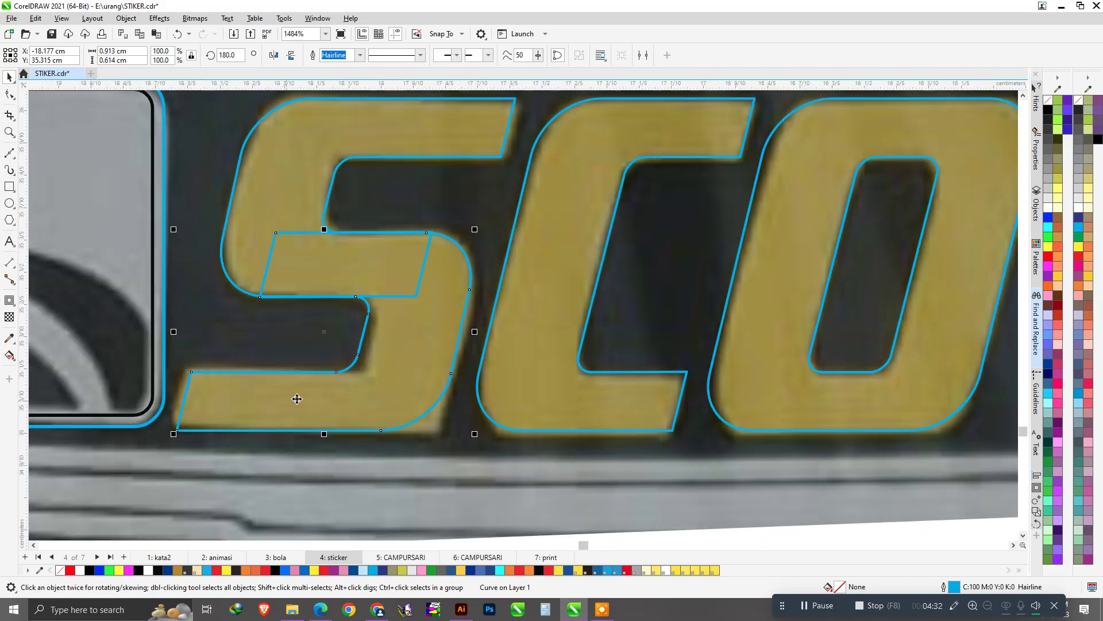
{"action": "left_click", "coordinate": [10, 98]}
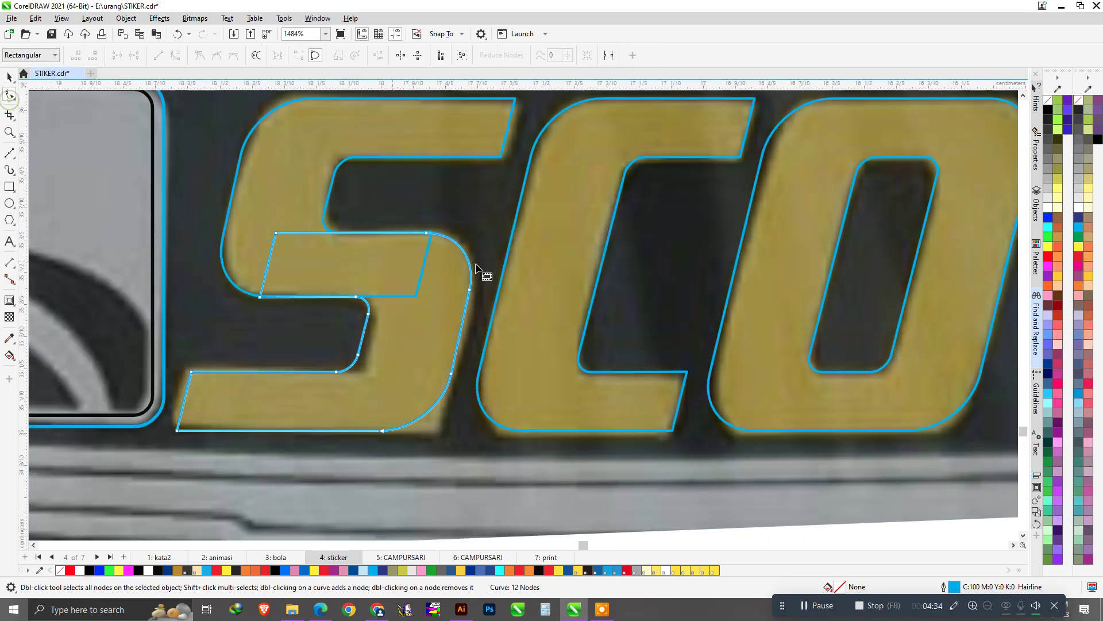
{"action": "scroll", "coordinate": [345, 230], "scroll_direction": "up", "scroll_amount": 1}
{"action": "scroll", "coordinate": [461, 241], "scroll_direction": "up", "scroll_amount": 1}
{"action": "left_click_drag", "start_coordinate": [454, 230], "coordinate": [427, 230]}
{"action": "scroll", "coordinate": [425, 232], "scroll_direction": "up", "scroll_amount": 1}
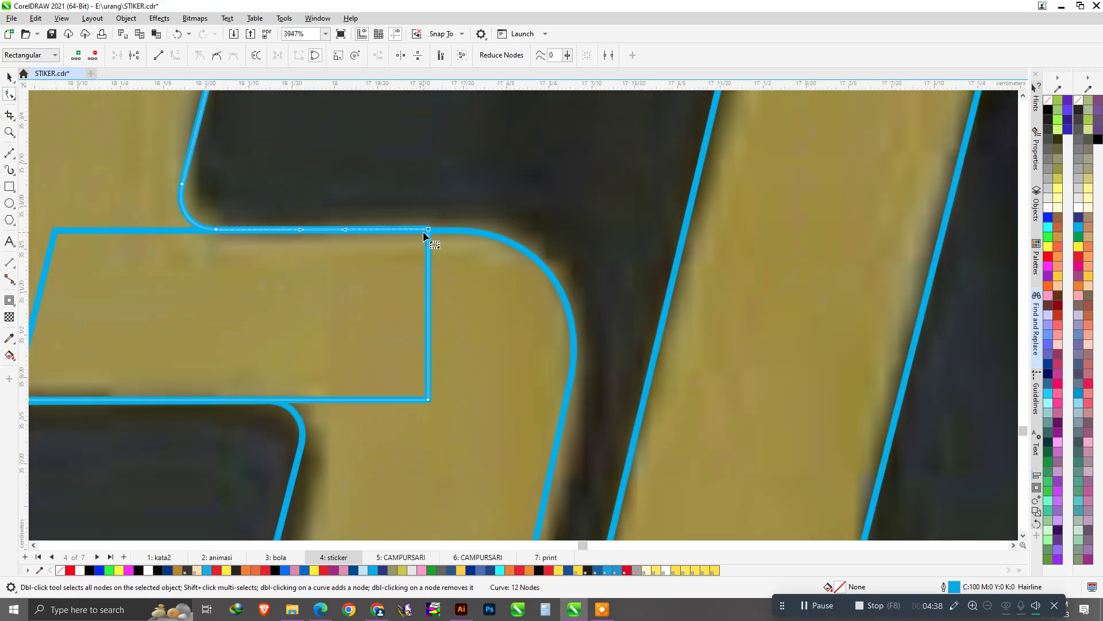
{"action": "scroll", "coordinate": [426, 233], "scroll_direction": "up", "scroll_amount": 1}
{"action": "left_click_drag", "start_coordinate": [430, 230], "coordinate": [435, 231]}
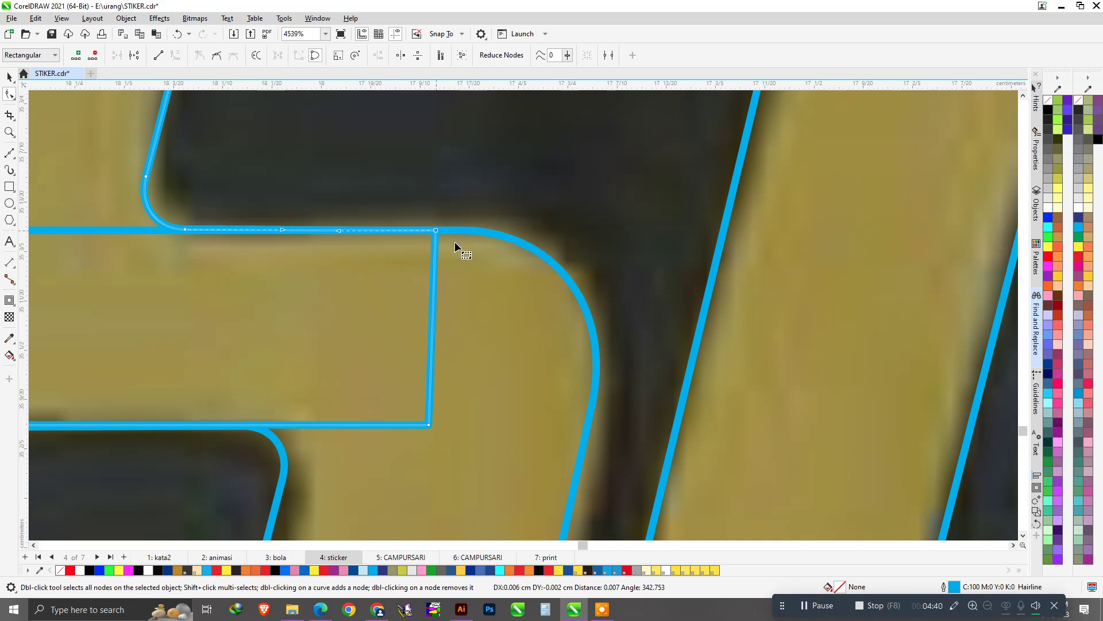
{"action": "scroll", "coordinate": [456, 258], "scroll_direction": "down", "scroll_amount": 2}
{"action": "scroll", "coordinate": [158, 370], "scroll_direction": "up", "scroll_amount": 1}
{"action": "scroll", "coordinate": [197, 361], "scroll_direction": "up", "scroll_amount": 1}
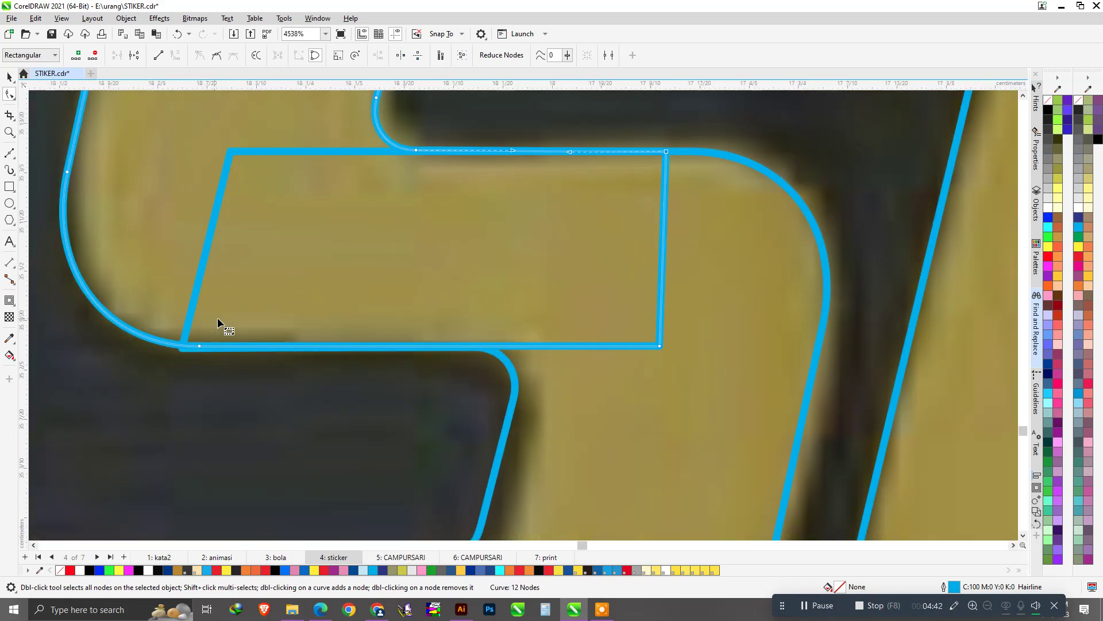
Adjust the bottom-left node and rounded bottom corner to fit the S's lower curve.
{"action": "left_click", "coordinate": [501, 425]}
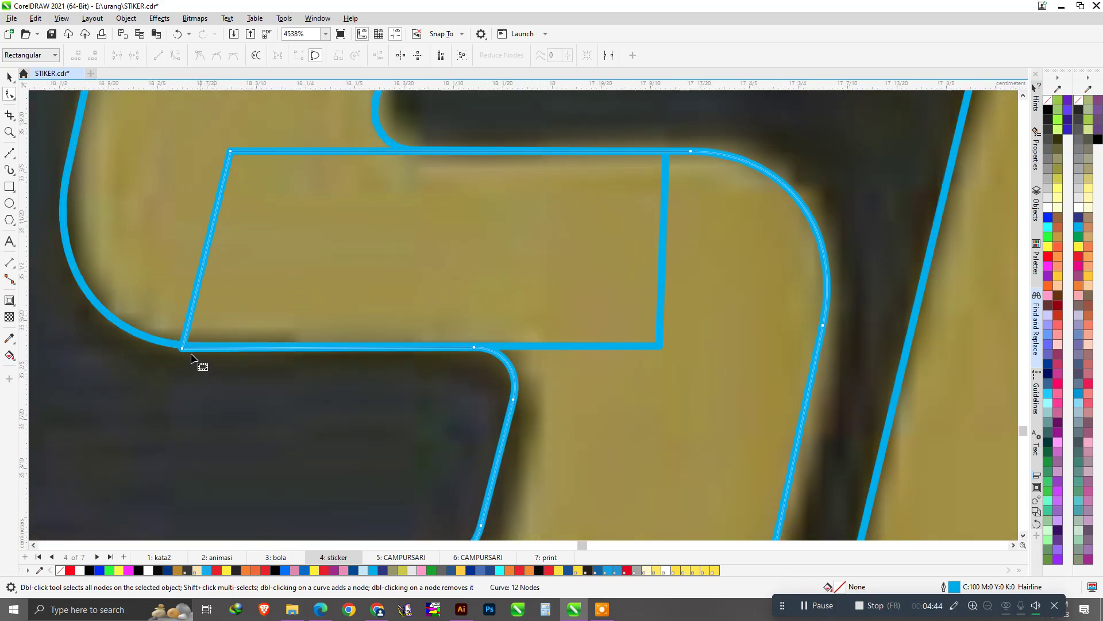
{"action": "left_click_drag", "start_coordinate": [183, 348], "coordinate": [199, 347]}
{"action": "scroll", "coordinate": [437, 299], "scroll_direction": "down", "scroll_amount": 1}
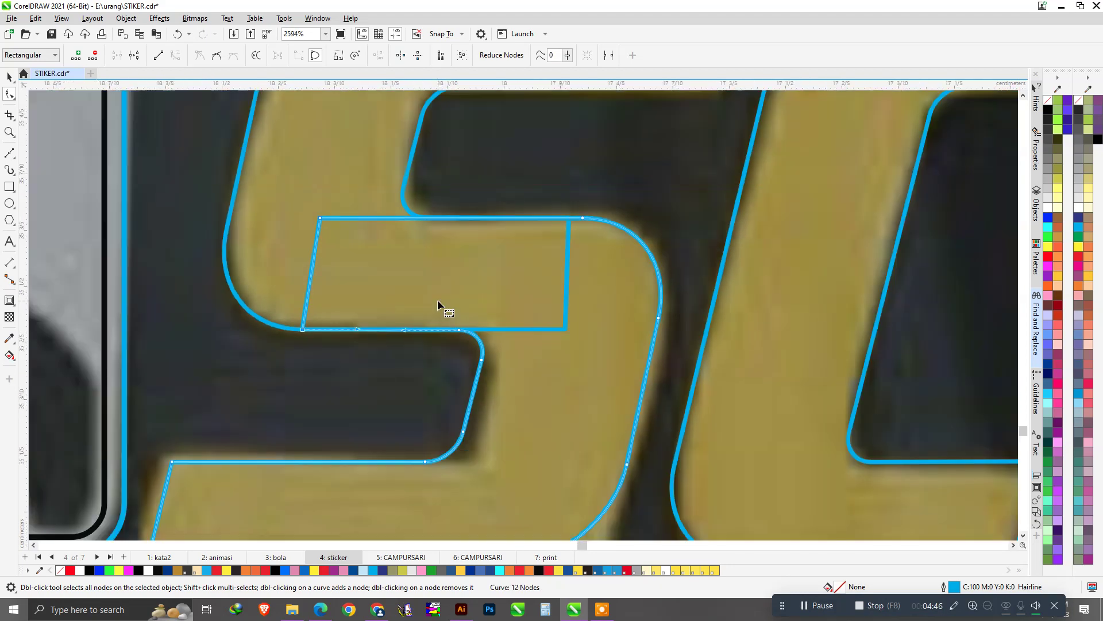
{"action": "scroll", "coordinate": [440, 301], "scroll_direction": "down", "scroll_amount": 1}
{"action": "scroll", "coordinate": [504, 385], "scroll_direction": "up", "scroll_amount": 1}
{"action": "left_click_drag", "start_coordinate": [497, 455], "coordinate": [537, 457]}
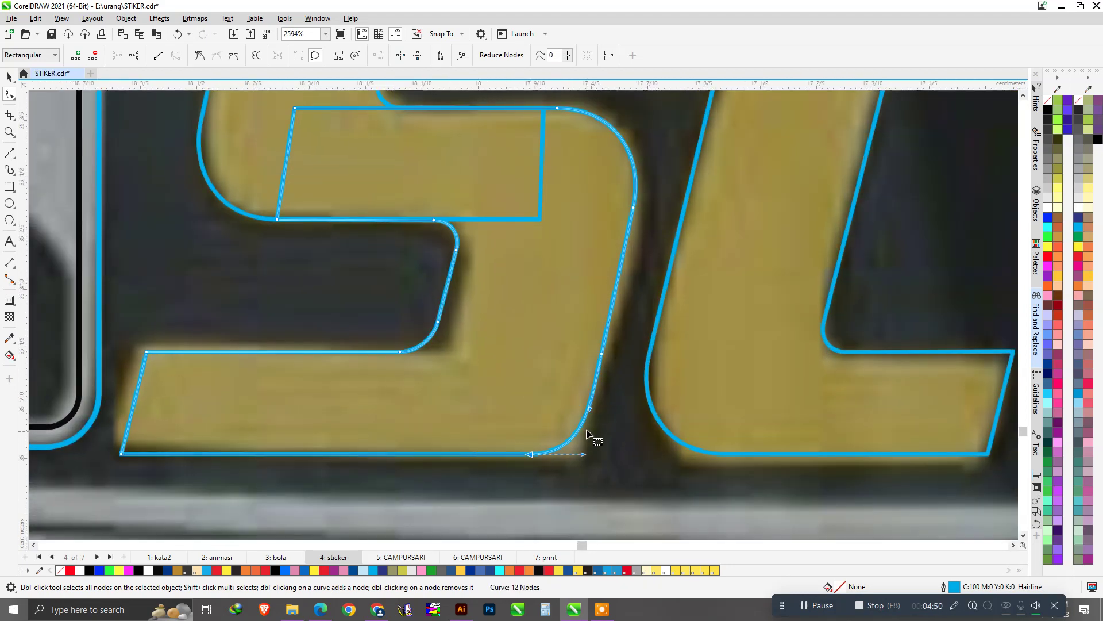
{"action": "scroll", "coordinate": [577, 409], "scroll_direction": "down", "scroll_amount": 1}
{"action": "key", "text": "space"}
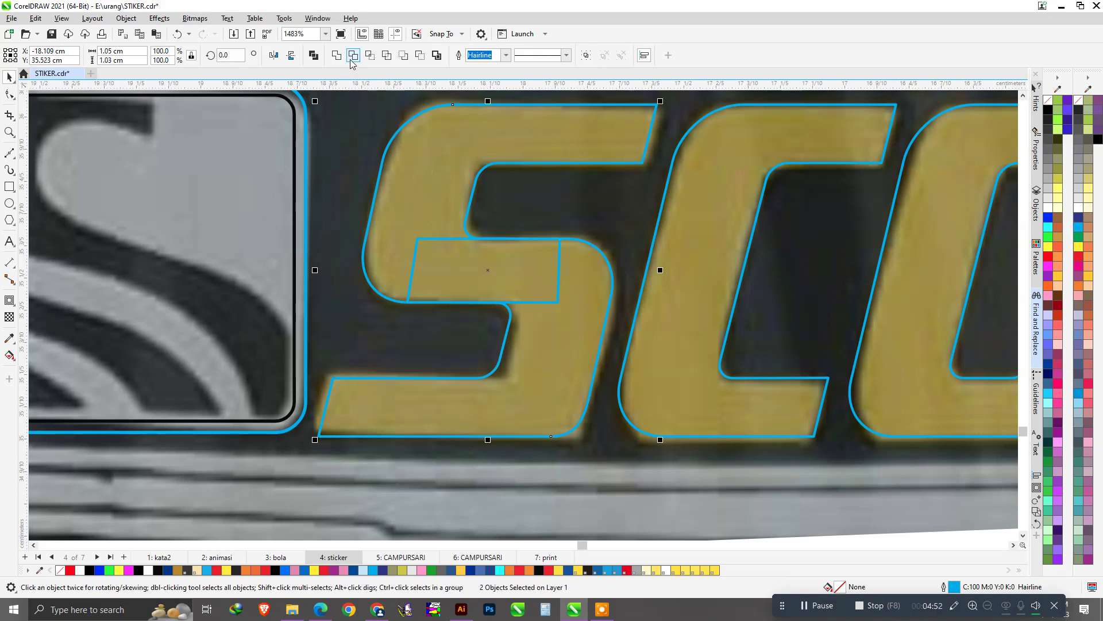
Weld the two S halves and the middle parallelogram into one continuous S curve.
{"action": "left_click", "coordinate": [338, 57]}
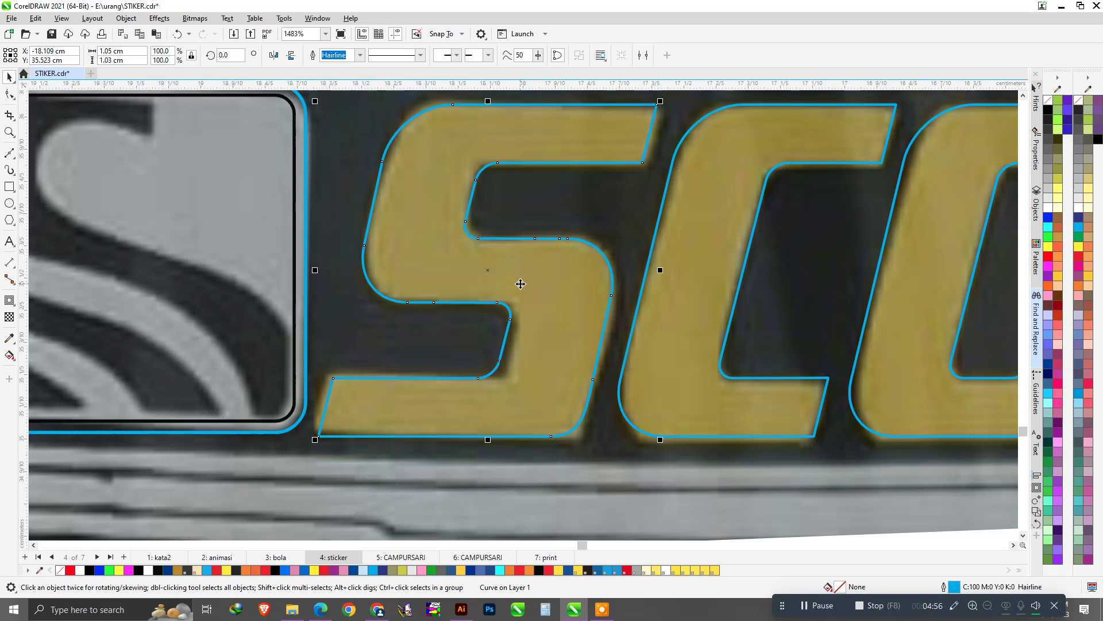
{"action": "scroll", "coordinate": [521, 283], "scroll_direction": "down", "scroll_amount": 2}
{"action": "scroll", "coordinate": [431, 315], "scroll_direction": "down", "scroll_amount": 1}
{"action": "left_click", "coordinate": [254, 159]}
{"action": "scroll", "coordinate": [387, 313], "scroll_direction": "up", "scroll_amount": 1}
{"action": "scroll", "coordinate": [387, 313], "scroll_direction": "up", "scroll_amount": 1}
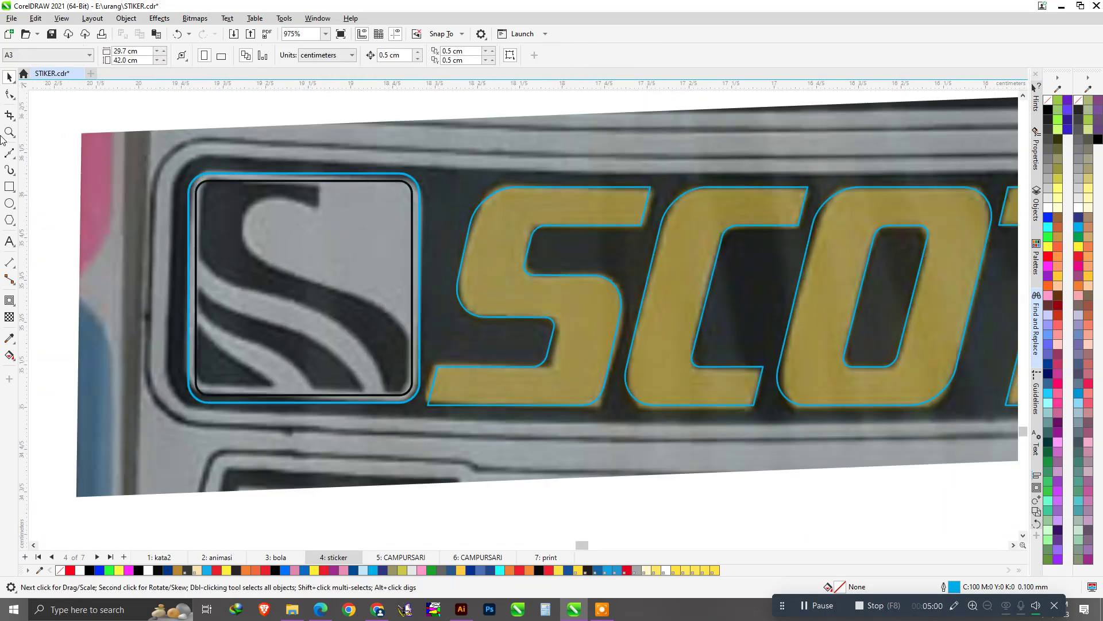
{"action": "left_click", "coordinate": [11, 152]}
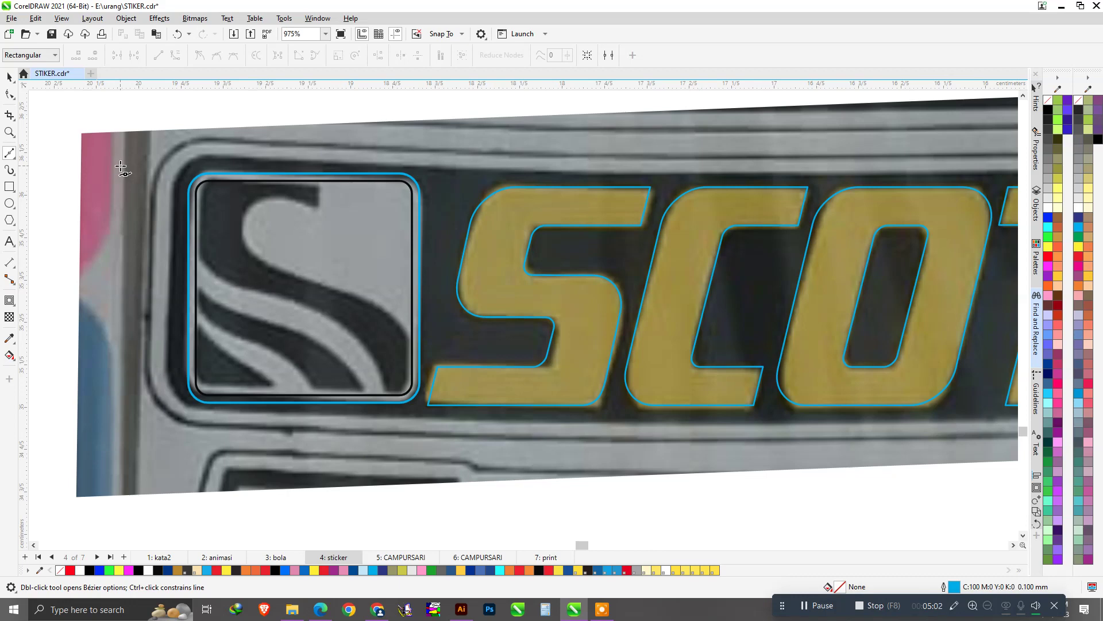
Start a Bézier trace at the S logo's top notch, curving down along the swoosh.
{"action": "scroll", "coordinate": [290, 184], "scroll_direction": "up", "scroll_amount": 1}
{"action": "scroll", "coordinate": [335, 203], "scroll_direction": "up", "scroll_amount": 1}
{"action": "left_click", "coordinate": [343, 126]}
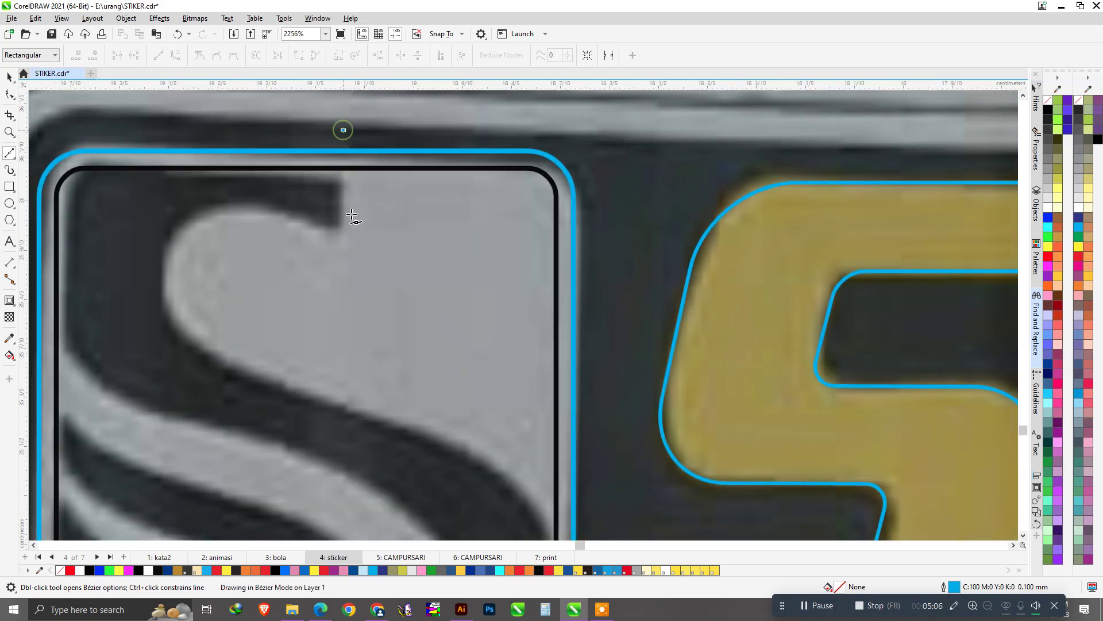
{"action": "double_click", "coordinate": [342, 232]}
{"action": "left_click_drag", "start_coordinate": [223, 209], "coordinate": [155, 215]}
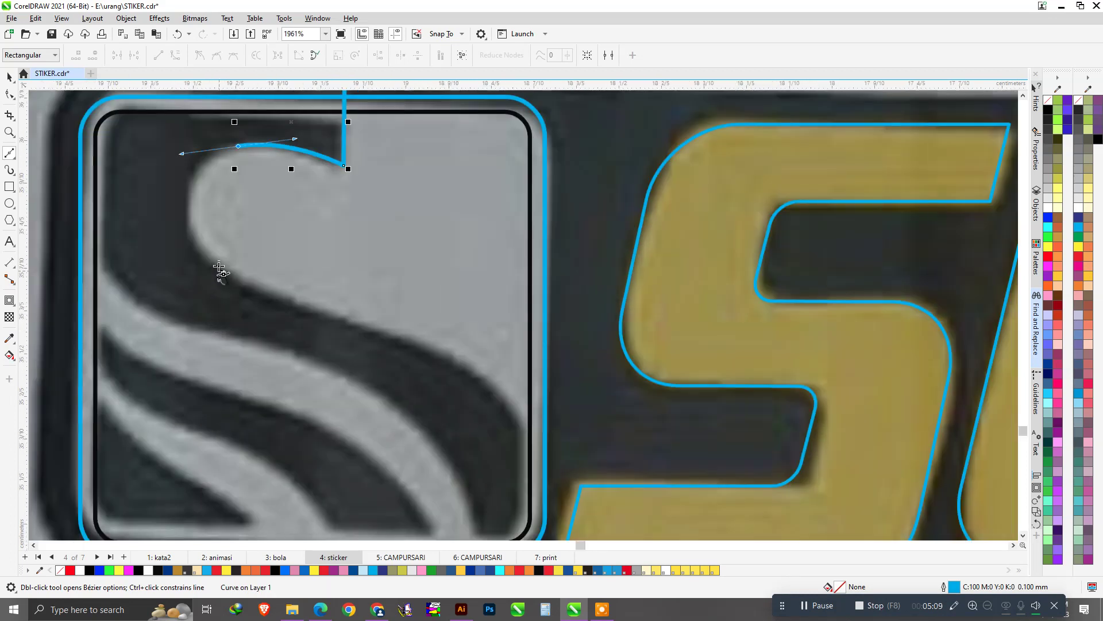
{"action": "left_click_drag", "start_coordinate": [219, 265], "coordinate": [276, 304]}
{"action": "mouse_move", "coordinate": [424, 345]}
{"action": "left_mouse_down"}
{"action": "mouse_move", "coordinate": [476, 365]}
{"action": "mouse_move", "coordinate": [476, 469]}
{"action": "mouse_move", "coordinate": [468, 454]}
{"action": "left_mouse_up"}
{"action": "scroll", "coordinate": [380, 281], "scroll_direction": "down", "scroll_amount": 1}
{"action": "left_click", "coordinate": [424, 430]}
Continue the trace back up-left around the upper loop and down to the loop's bottom.
{"action": "left_click_drag", "start_coordinate": [344, 297], "coordinate": [267, 253]}
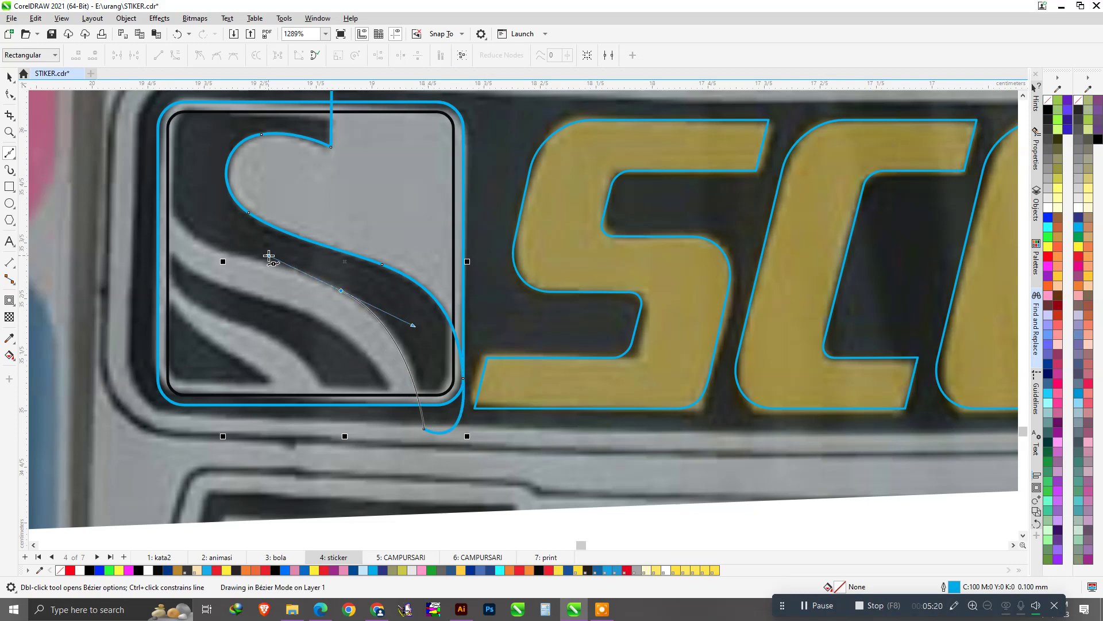
{"action": "scroll", "coordinate": [233, 208], "scroll_direction": "down", "scroll_amount": 1}
{"action": "scroll", "coordinate": [198, 224], "scroll_direction": "up", "scroll_amount": 2}
{"action": "left_click_drag", "start_coordinate": [198, 224], "coordinate": [163, 141]}
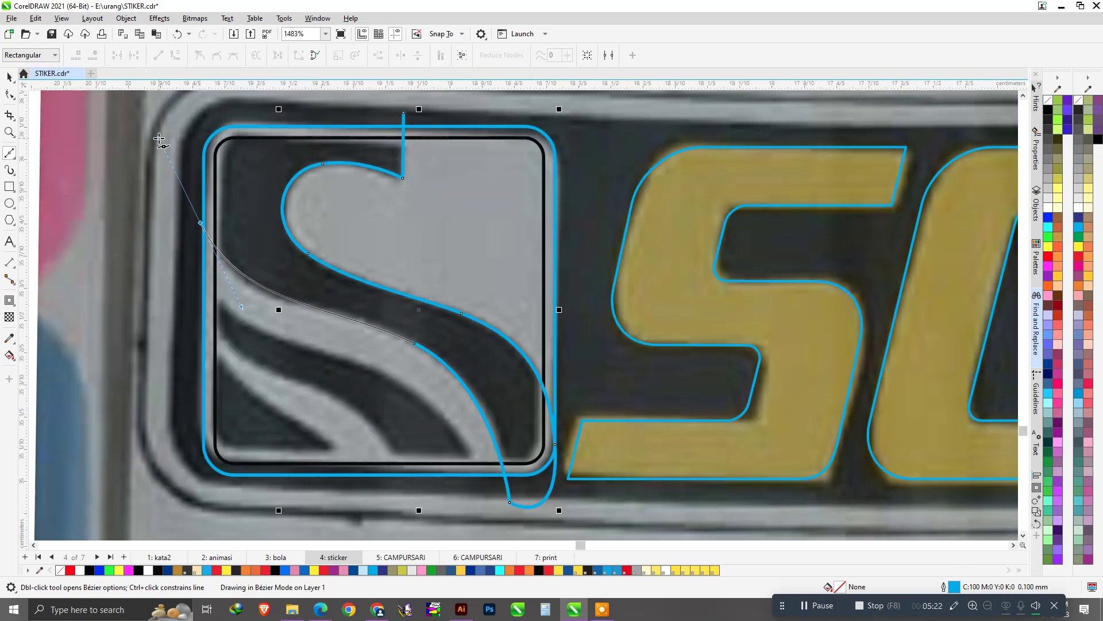
{"action": "left_click_drag", "start_coordinate": [165, 218], "coordinate": [169, 242]}
{"action": "left_click_drag", "start_coordinate": [308, 353], "coordinate": [429, 388]}
{"action": "scroll", "coordinate": [424, 428], "scroll_direction": "down", "scroll_amount": 1}
{"action": "scroll", "coordinate": [424, 429], "scroll_direction": "up", "scroll_amount": 1}
{"action": "left_click_drag", "start_coordinate": [455, 437], "coordinate": [462, 503]}
{"action": "left_click", "coordinate": [395, 468]}
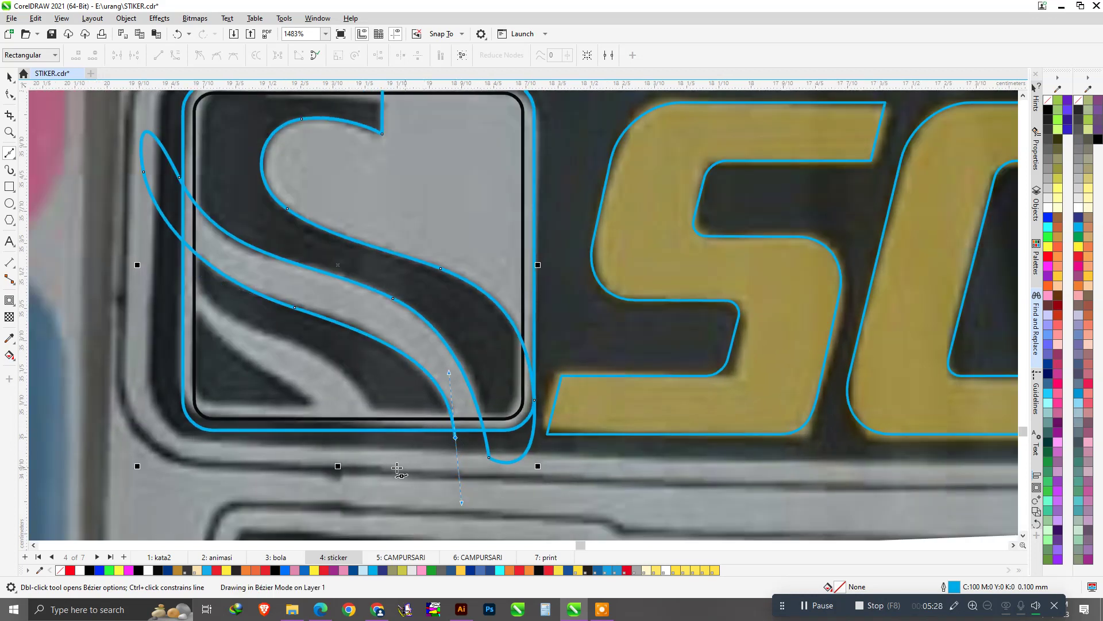
Trace the middle and lower swooshes and the outer left loop, closing the 21-node curve.
{"action": "left_click_drag", "start_coordinate": [280, 339], "coordinate": [207, 313]}
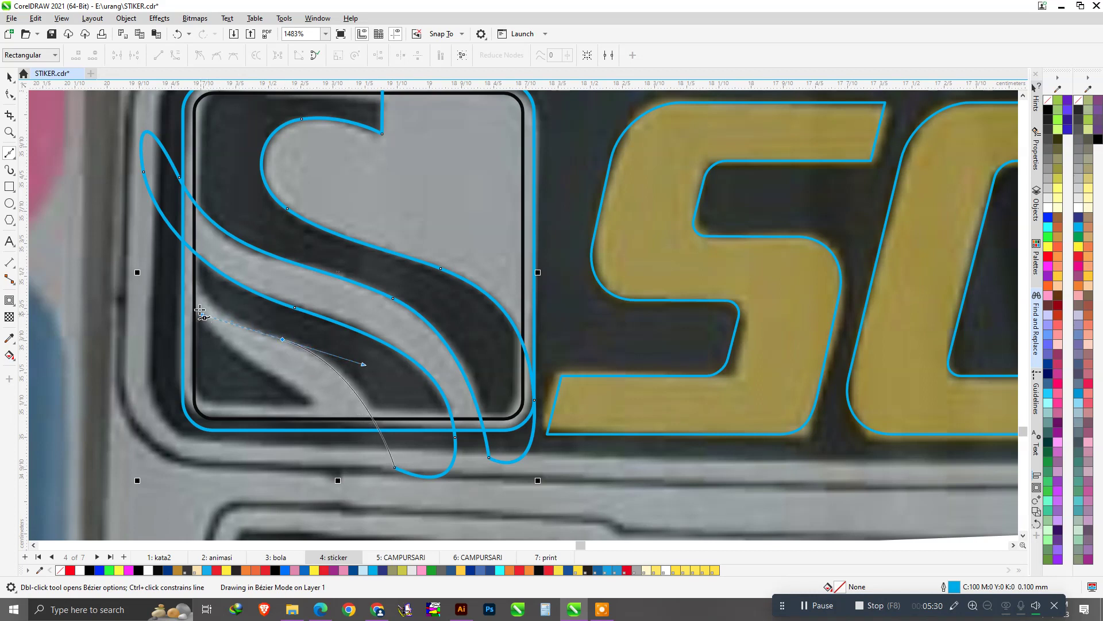
{"action": "left_click", "coordinate": [156, 262]}
{"action": "left_click_drag", "start_coordinate": [261, 367], "coordinate": [296, 389]}
{"action": "left_click_drag", "start_coordinate": [328, 447], "coordinate": [334, 480]}
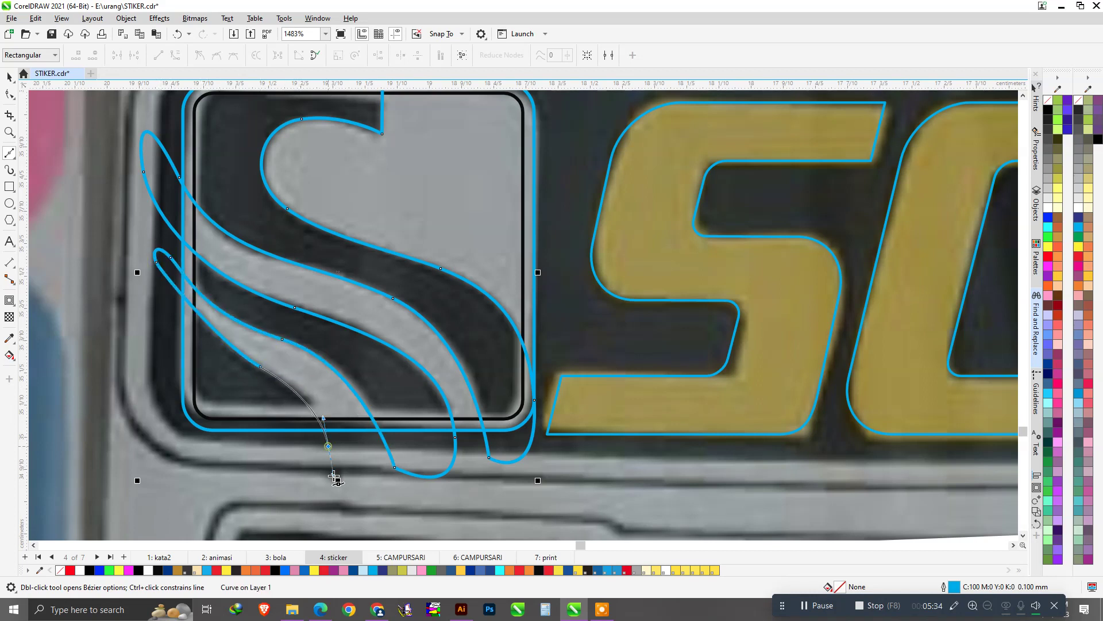
{"action": "scroll", "coordinate": [341, 414], "scroll_direction": "down", "scroll_amount": 1}
{"action": "left_click_drag", "start_coordinate": [245, 462], "coordinate": [213, 454]}
{"action": "left_click_drag", "start_coordinate": [140, 299], "coordinate": [144, 253]}
{"action": "left_click_drag", "start_coordinate": [191, 160], "coordinate": [219, 149]}
{"action": "left_click", "coordinate": [373, 153]}
{"action": "left_click", "coordinate": [10, 94]}
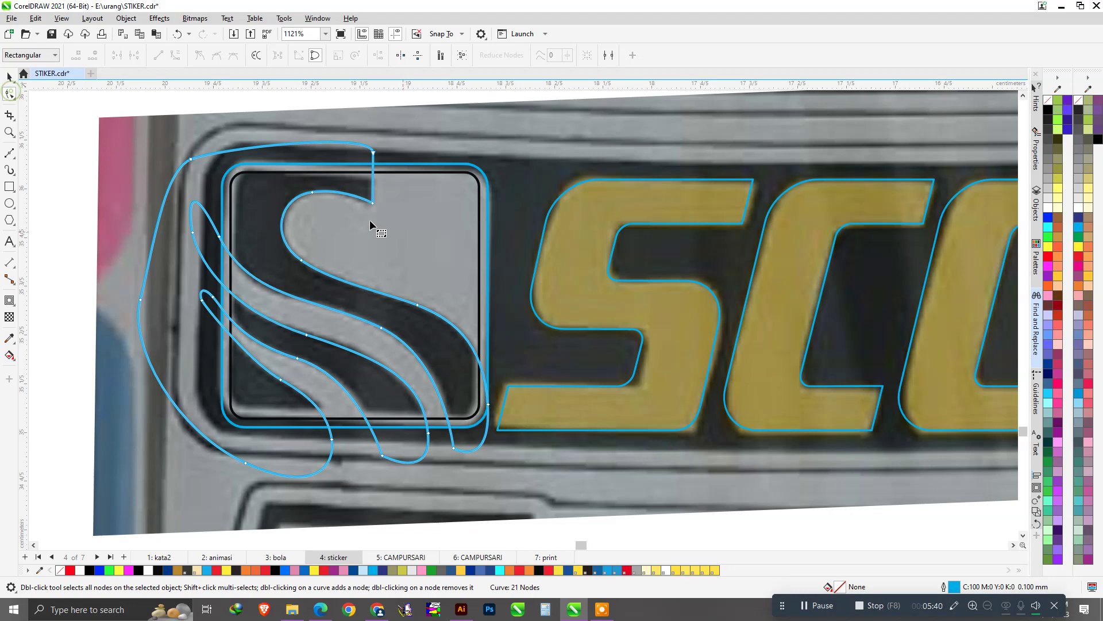
Delete redundant nodes and reshape the upper curve of the S logo trace.
{"action": "scroll", "coordinate": [327, 202], "scroll_direction": "up", "scroll_amount": 2}
{"action": "left_click", "coordinate": [304, 186]}
{"action": "key", "text": "Delete"}
{"action": "left_click", "coordinate": [287, 289]}
{"action": "left_click_drag", "start_coordinate": [345, 328], "coordinate": [216, 236]}
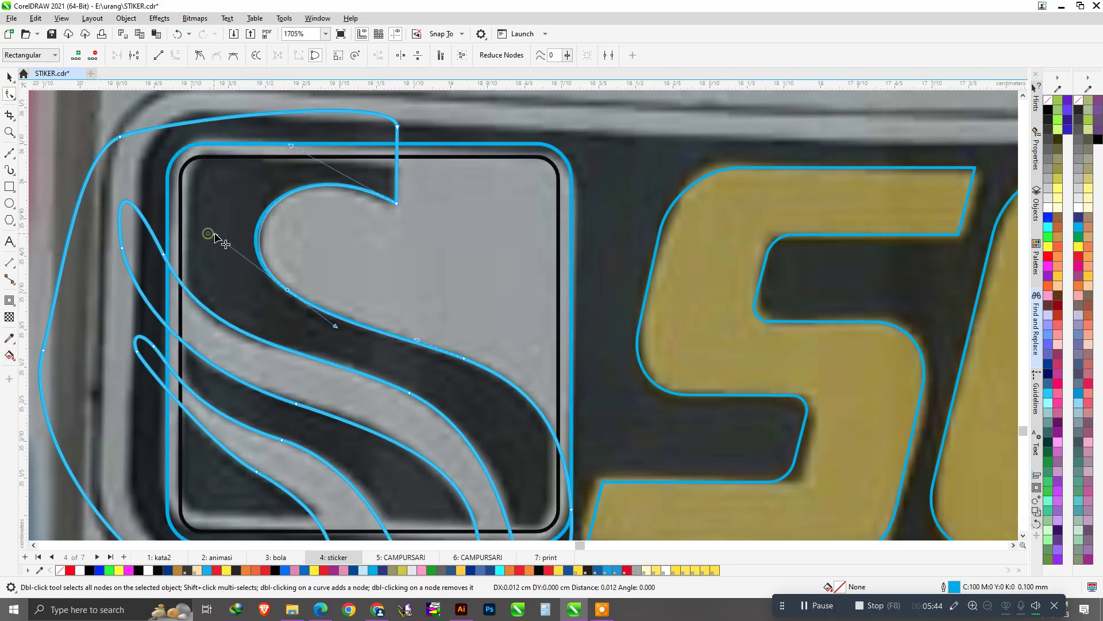
{"action": "left_click_drag", "start_coordinate": [294, 151], "coordinate": [283, 153]}
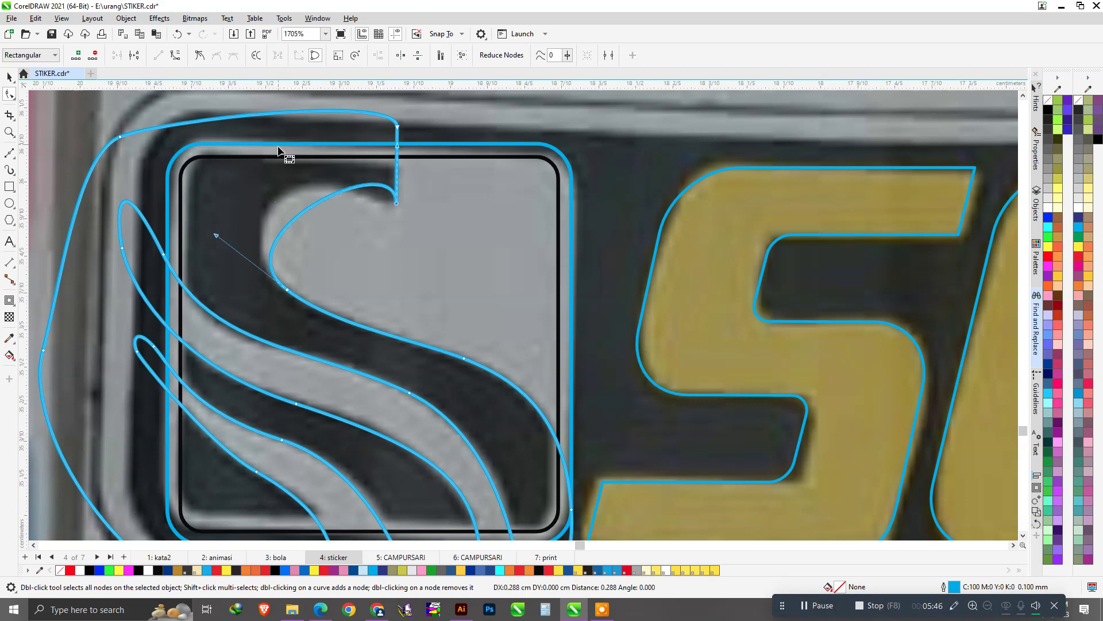
{"action": "left_click", "coordinate": [176, 34]}
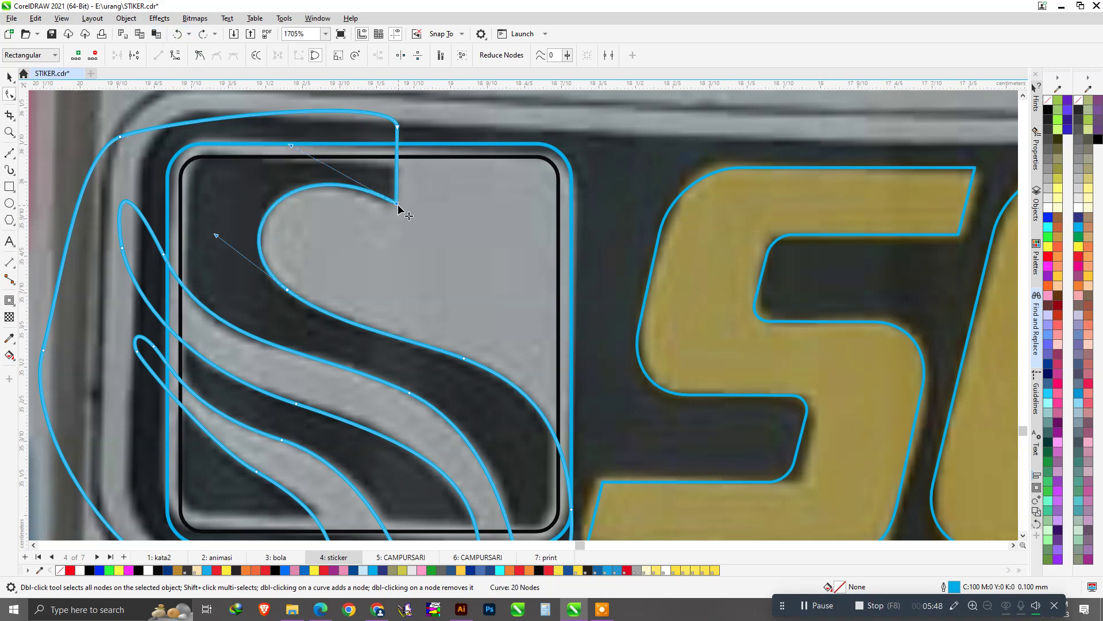
{"action": "right_click", "coordinate": [397, 205]}
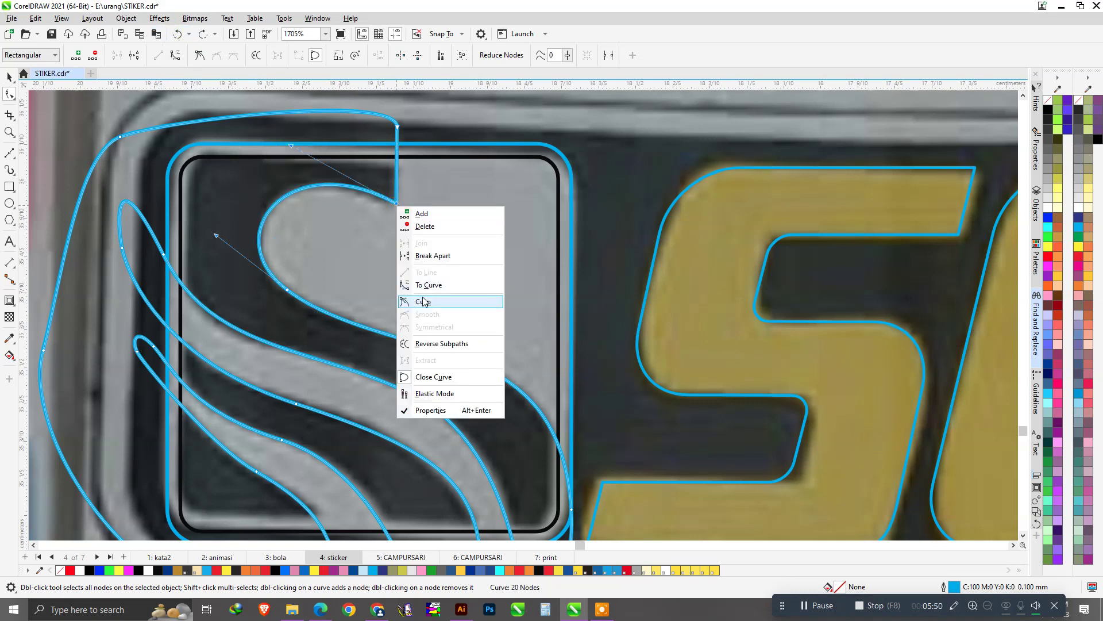
{"action": "left_click", "coordinate": [313, 183]}
{"action": "left_click_drag", "start_coordinate": [291, 145], "coordinate": [284, 152]}
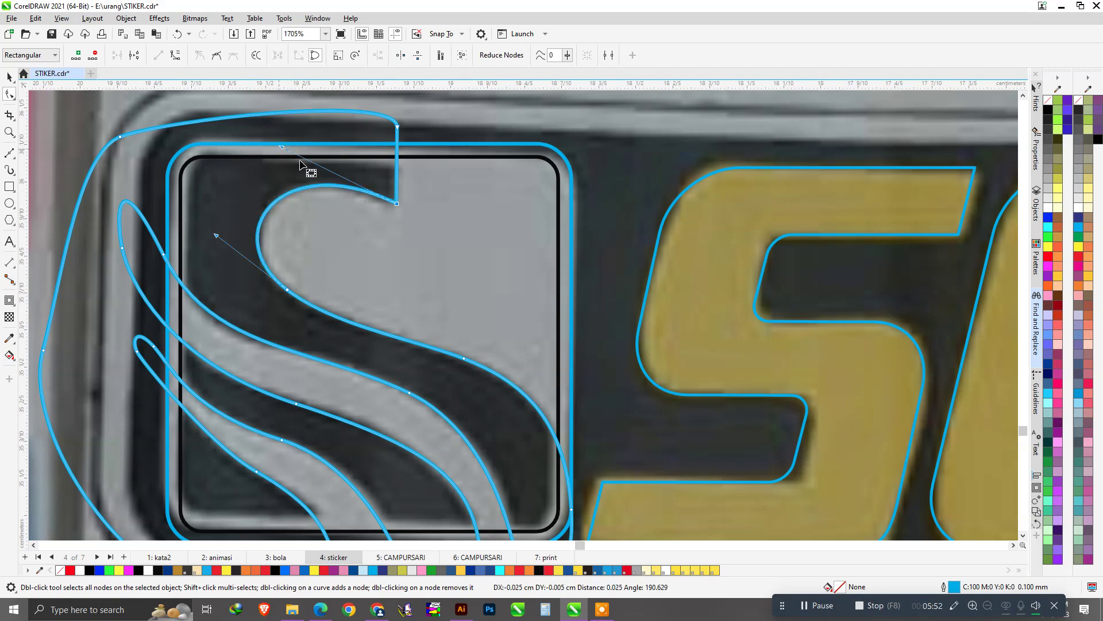
{"action": "scroll", "coordinate": [319, 181], "scroll_direction": "down", "scroll_amount": 1}
{"action": "scroll", "coordinate": [408, 378], "scroll_direction": "up", "scroll_amount": 1}
{"action": "key", "text": "Delete"}
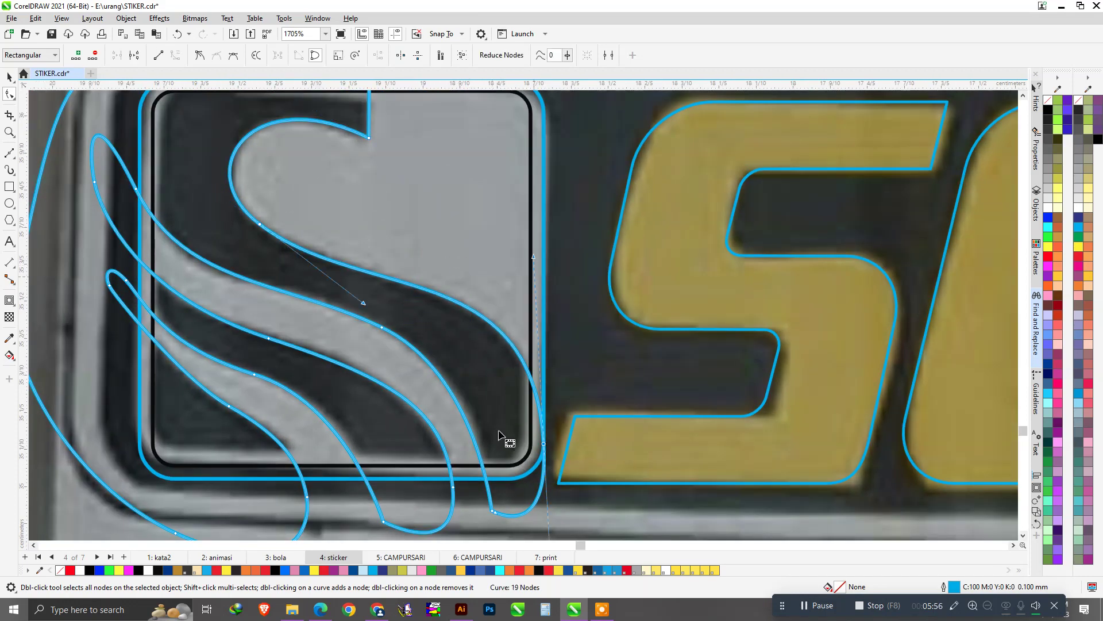
Remove another extra node from the left loop of the swoosh trace.
{"action": "left_click", "coordinate": [476, 495]}
{"action": "left_click_drag", "start_coordinate": [362, 313], "coordinate": [495, 416]}
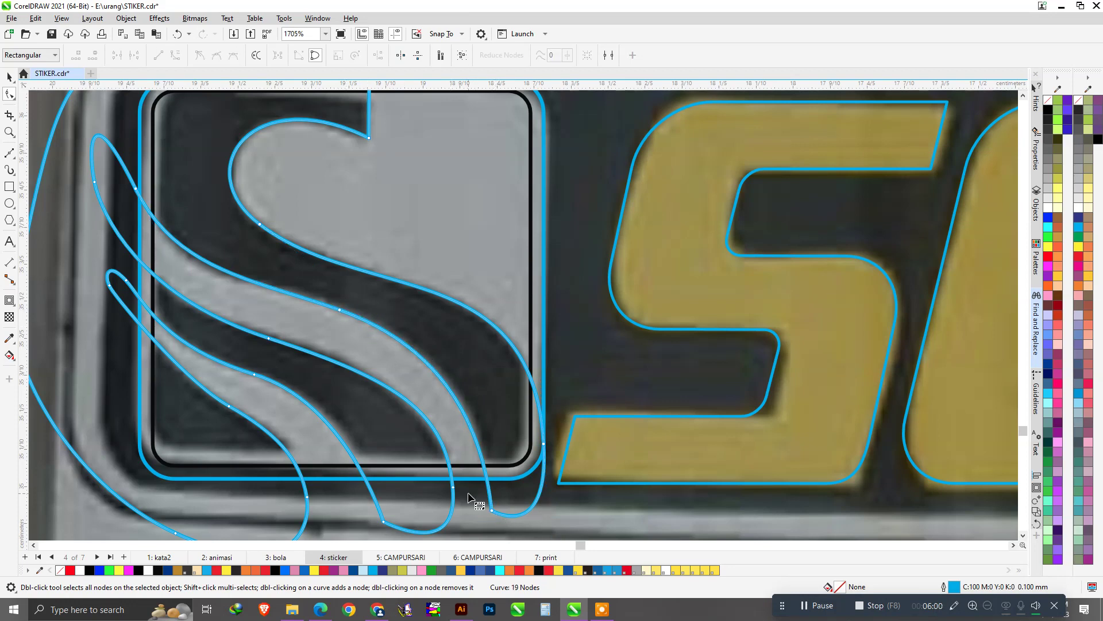
{"action": "scroll", "coordinate": [468, 496], "scroll_direction": "down", "scroll_amount": 1}
{"action": "scroll", "coordinate": [244, 270], "scroll_direction": "up", "scroll_amount": 1}
{"action": "left_click", "coordinate": [230, 276]}
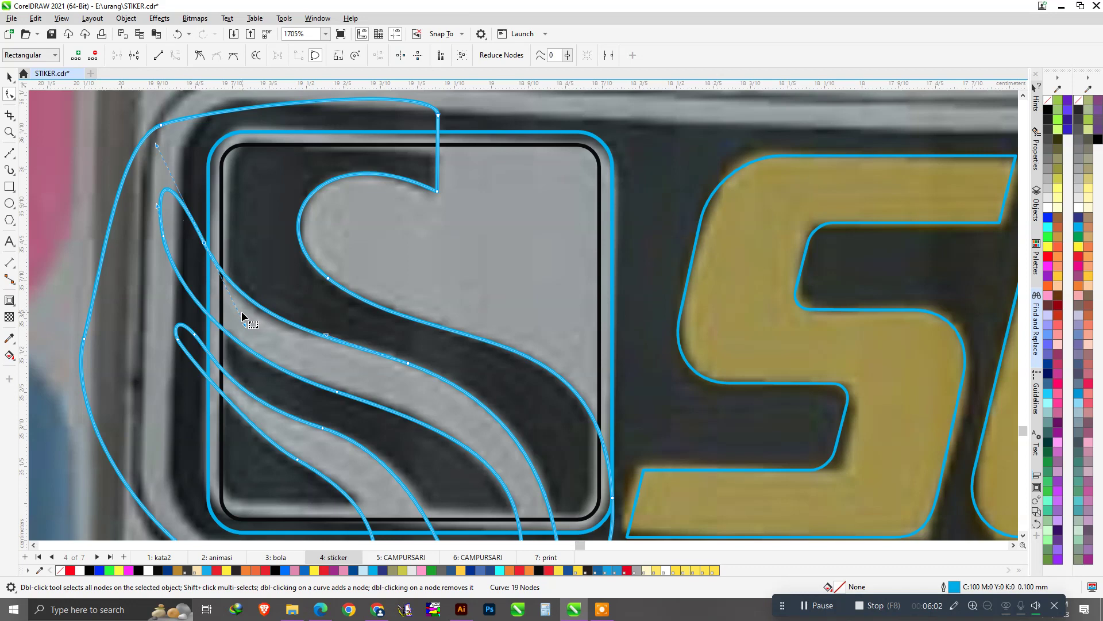
{"action": "scroll", "coordinate": [284, 290], "scroll_direction": "down", "scroll_amount": 1}
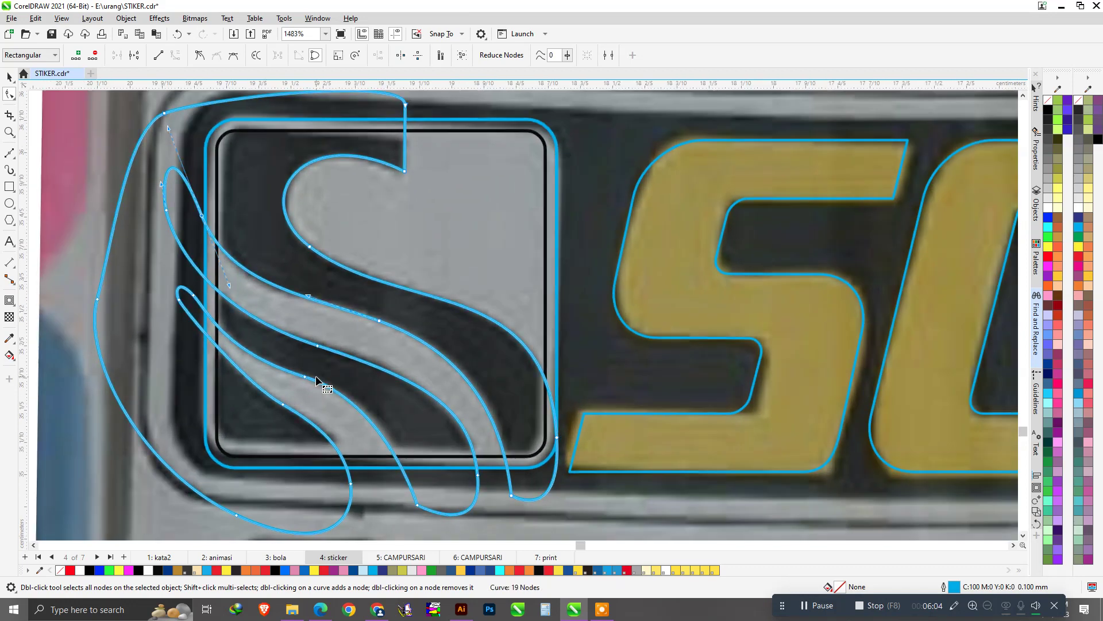
{"action": "double_click", "coordinate": [318, 346]}
{"action": "scroll", "coordinate": [371, 447], "scroll_direction": "down", "scroll_amount": 1}
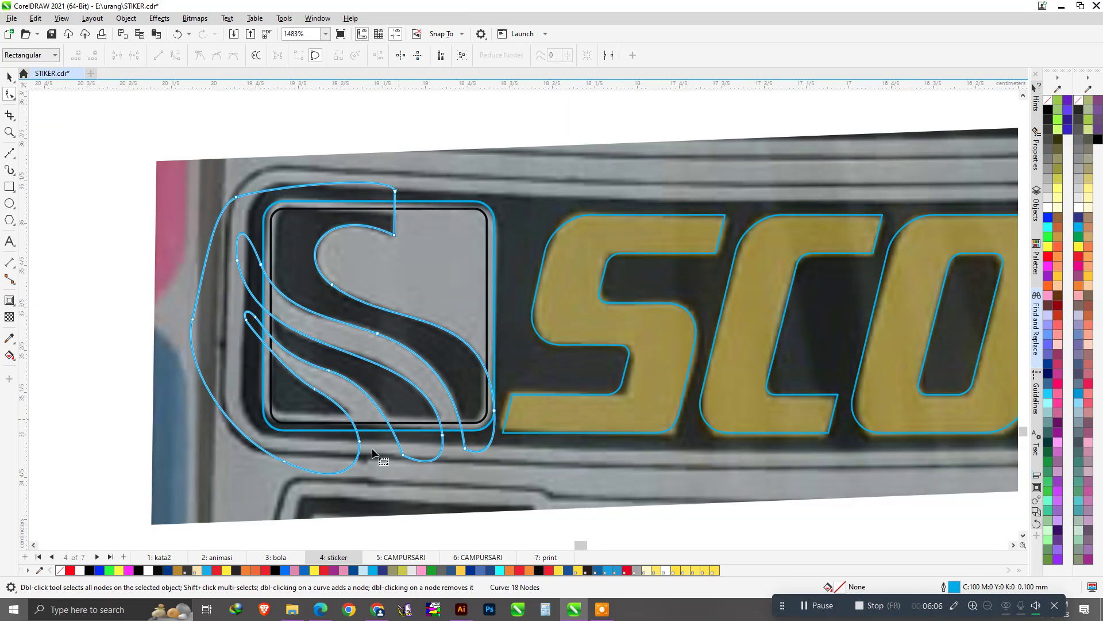
{"action": "scroll", "coordinate": [317, 360], "scroll_direction": "up", "scroll_amount": 1}
Reshape the middle and inner swoosh curves to hug the photo, leaving 16 nodes.
{"action": "left_click_drag", "start_coordinate": [308, 330], "coordinate": [322, 341]}
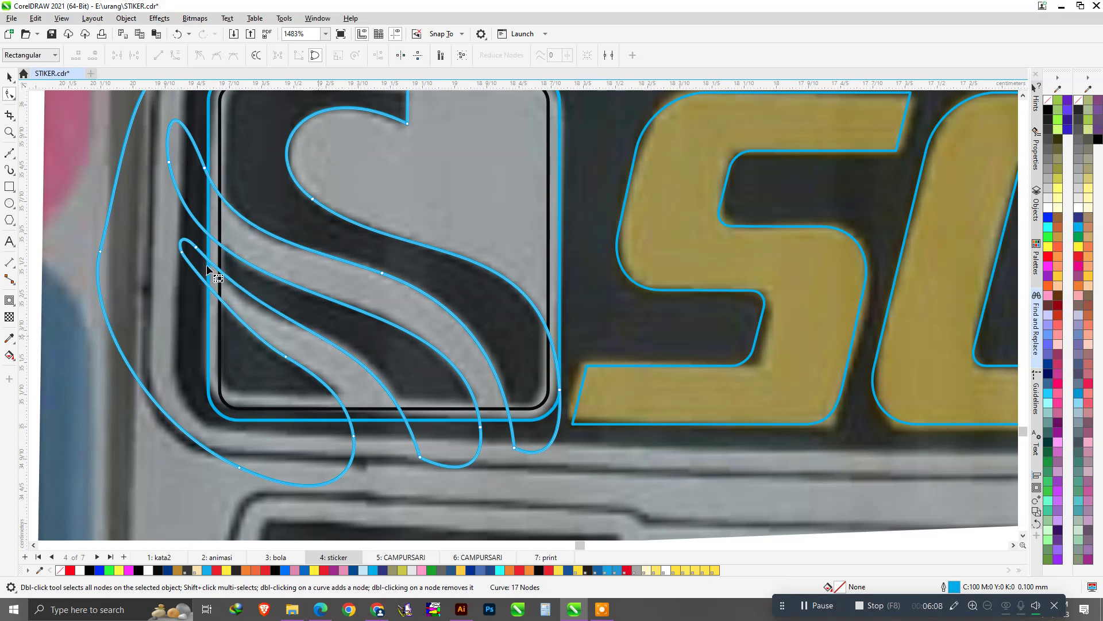
{"action": "left_click", "coordinate": [195, 246]}
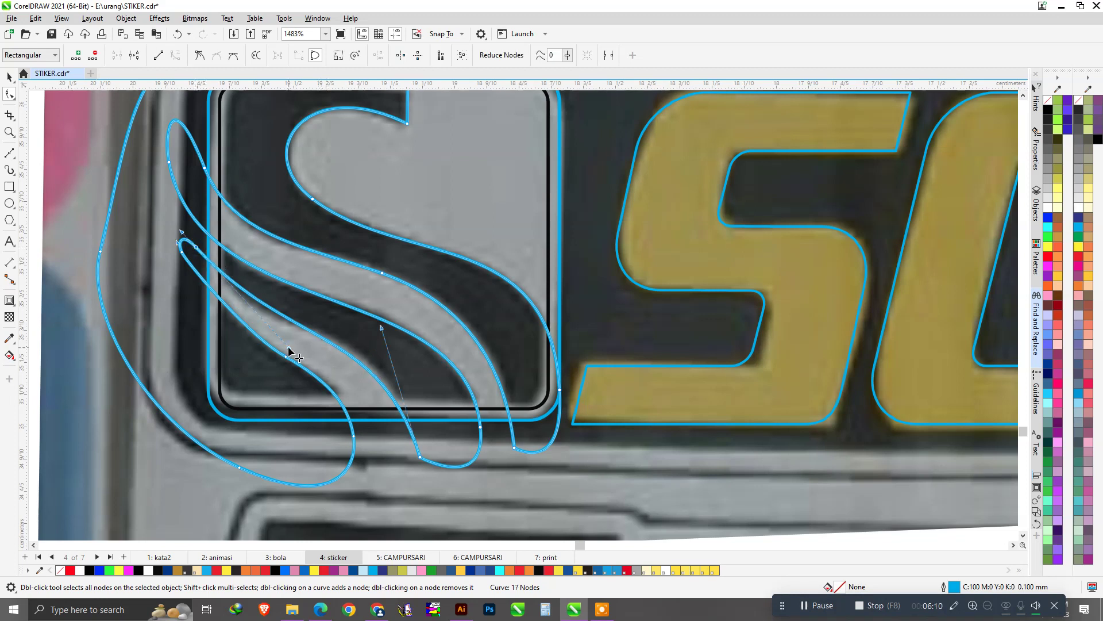
{"action": "mouse_move", "coordinate": [289, 351]}
{"action": "left_mouse_down"}
{"action": "mouse_move", "coordinate": [382, 329]}
{"action": "mouse_move", "coordinate": [382, 307]}
{"action": "left_mouse_up"}
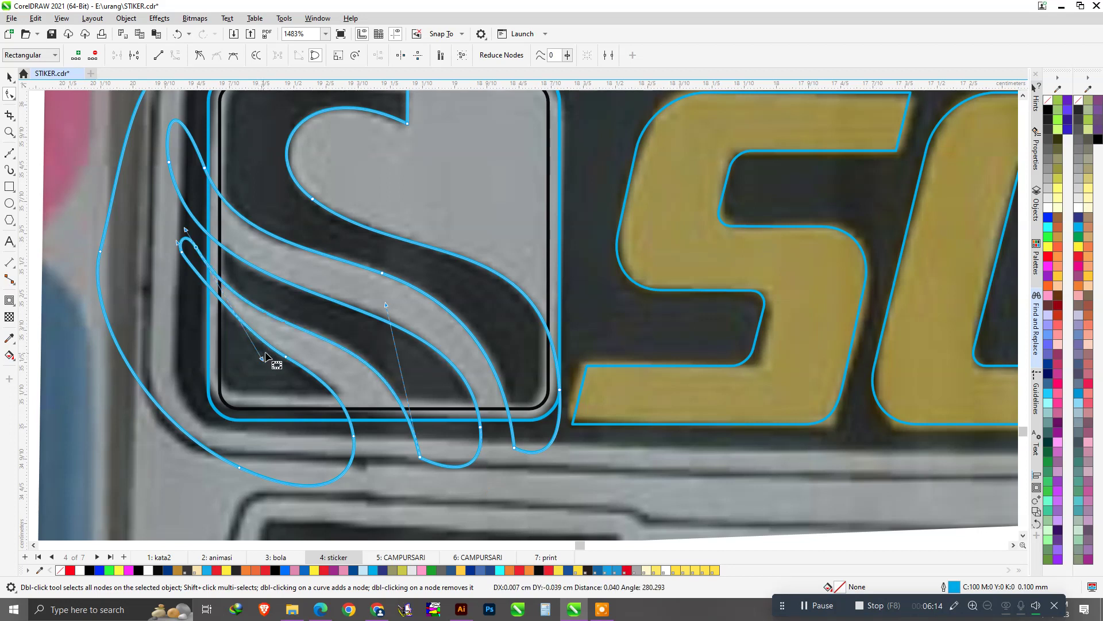
{"action": "left_click_drag", "start_coordinate": [259, 345], "coordinate": [365, 430]}
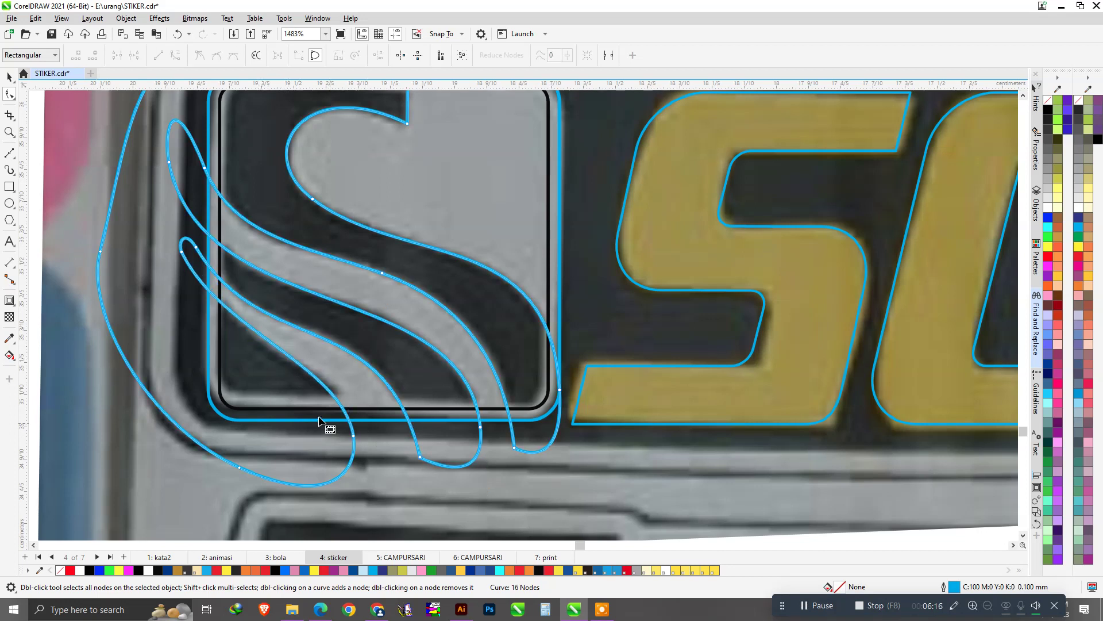
{"action": "left_click", "coordinate": [354, 435]}
{"action": "left_click_drag", "start_coordinate": [343, 370], "coordinate": [353, 364]}
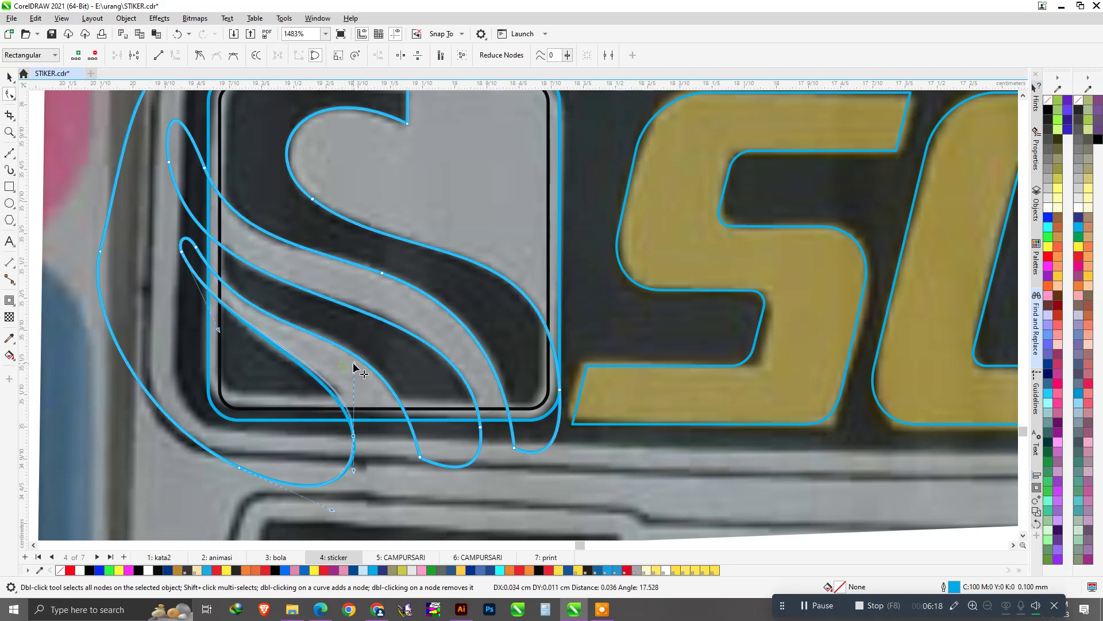
{"action": "mouse_move", "coordinate": [218, 330]}
{"action": "left_mouse_down"}
{"action": "mouse_move", "coordinate": [247, 385]}
{"action": "mouse_move", "coordinate": [264, 383]}
{"action": "left_mouse_up"}
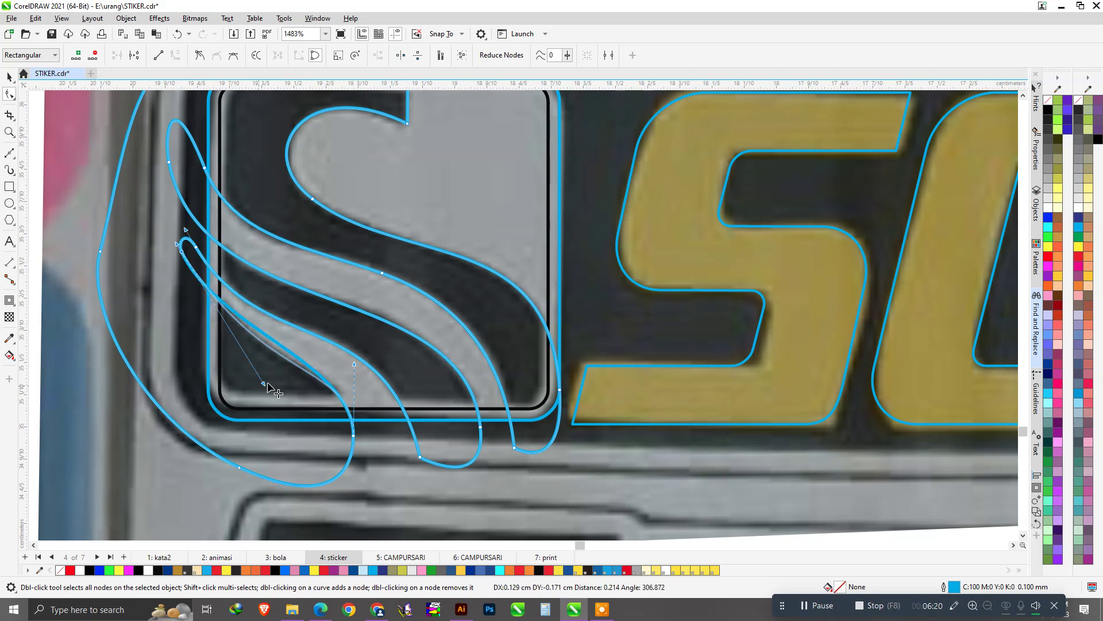
{"action": "scroll", "coordinate": [351, 385], "scroll_direction": "down", "scroll_amount": 2}
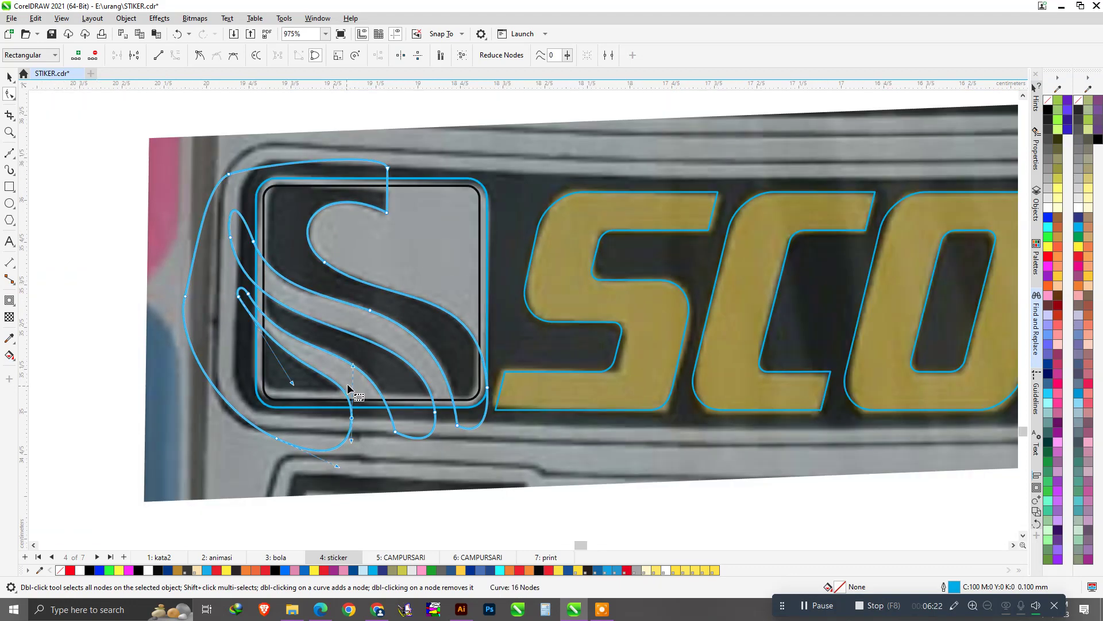
{"action": "key", "text": "space"}
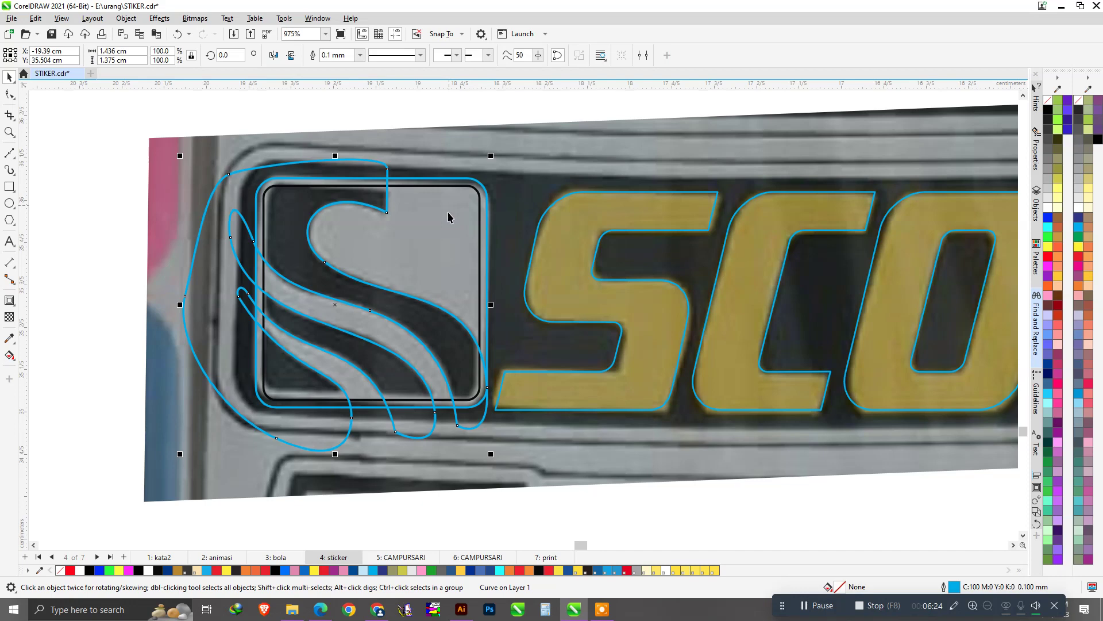
Zoom out over the sticker and add the rounded logo square to the selected swoosh curve.
{"action": "scroll", "coordinate": [425, 227], "scroll_direction": "down", "scroll_amount": 1}
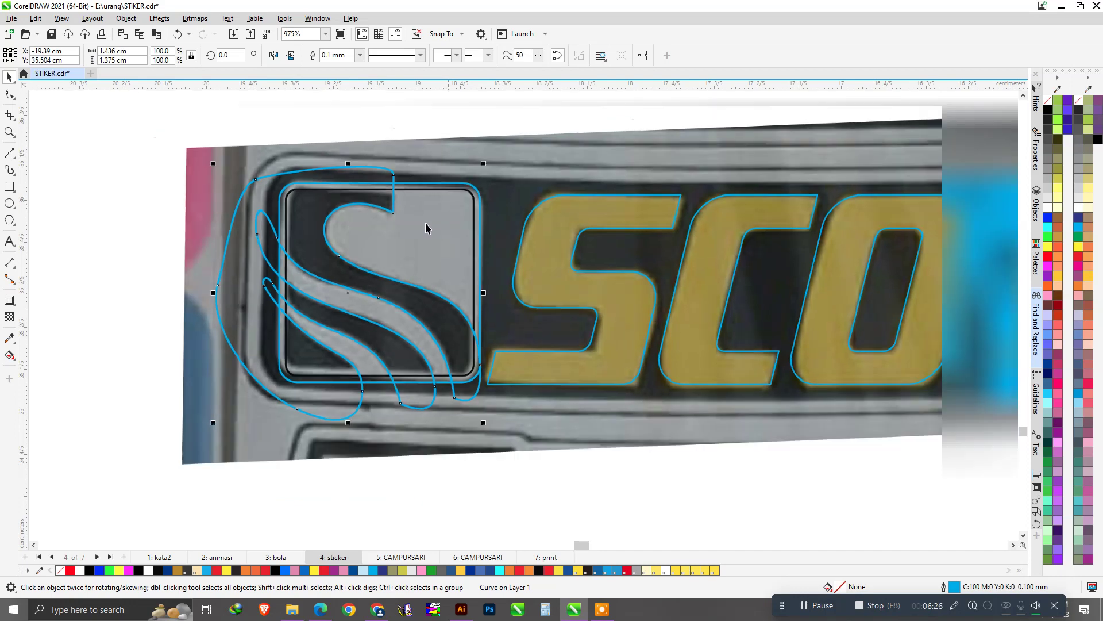
{"action": "scroll", "coordinate": [423, 226], "scroll_direction": "down", "scroll_amount": 1}
{"action": "scroll", "coordinate": [417, 233], "scroll_direction": "down", "scroll_amount": 1}
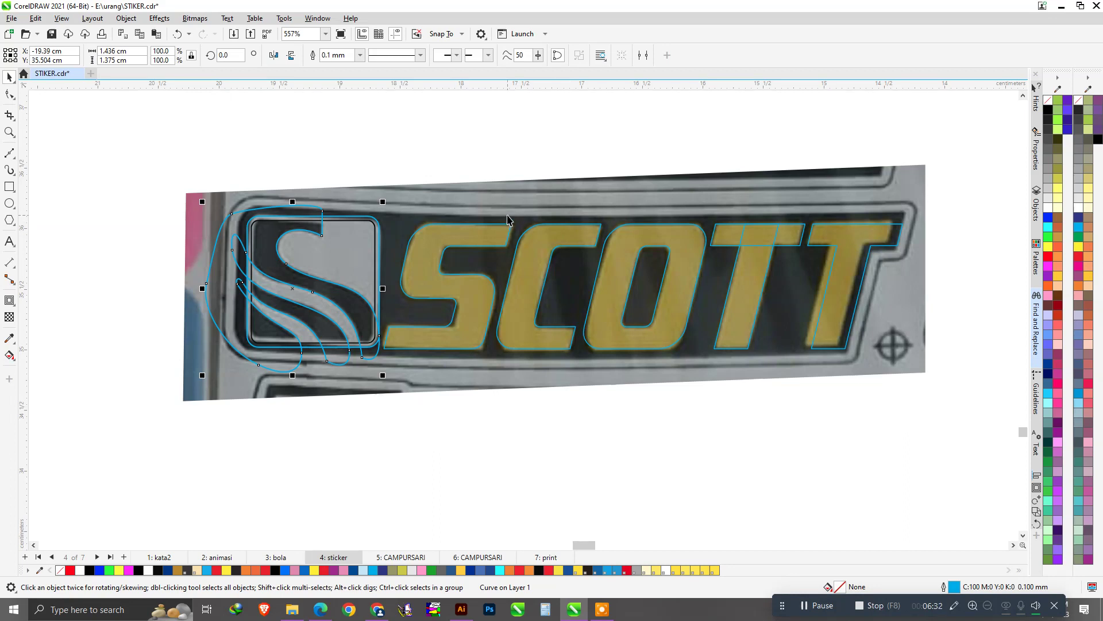
{"action": "scroll", "coordinate": [394, 215], "scroll_direction": "up", "scroll_amount": 1}
{"action": "left_click", "coordinate": [353, 246], "text": "shift"}
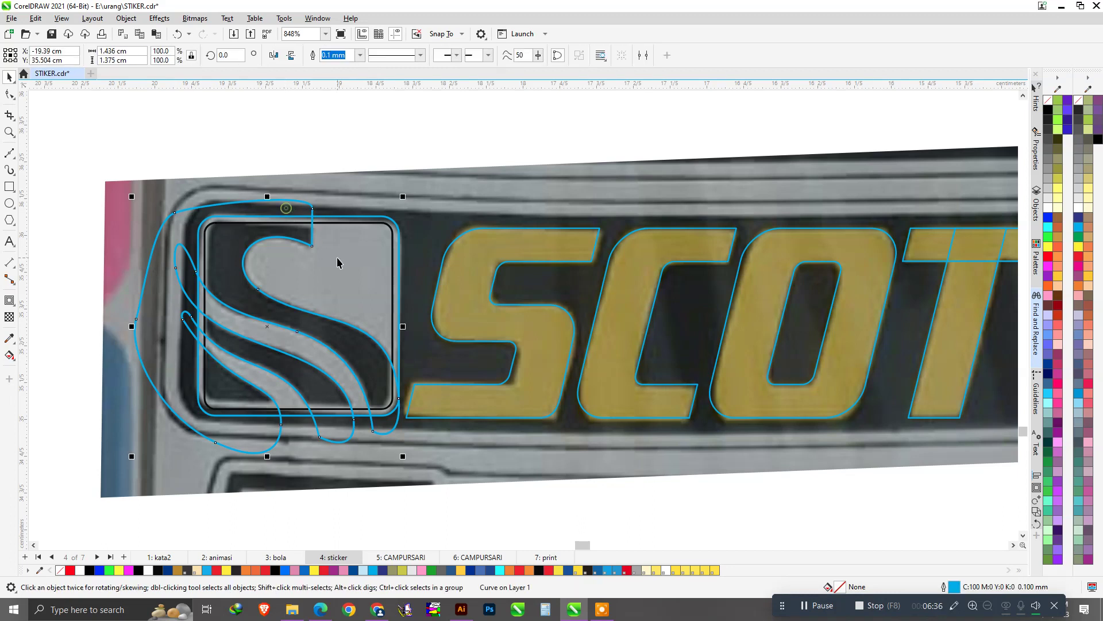
{"action": "left_click", "coordinate": [368, 56]}
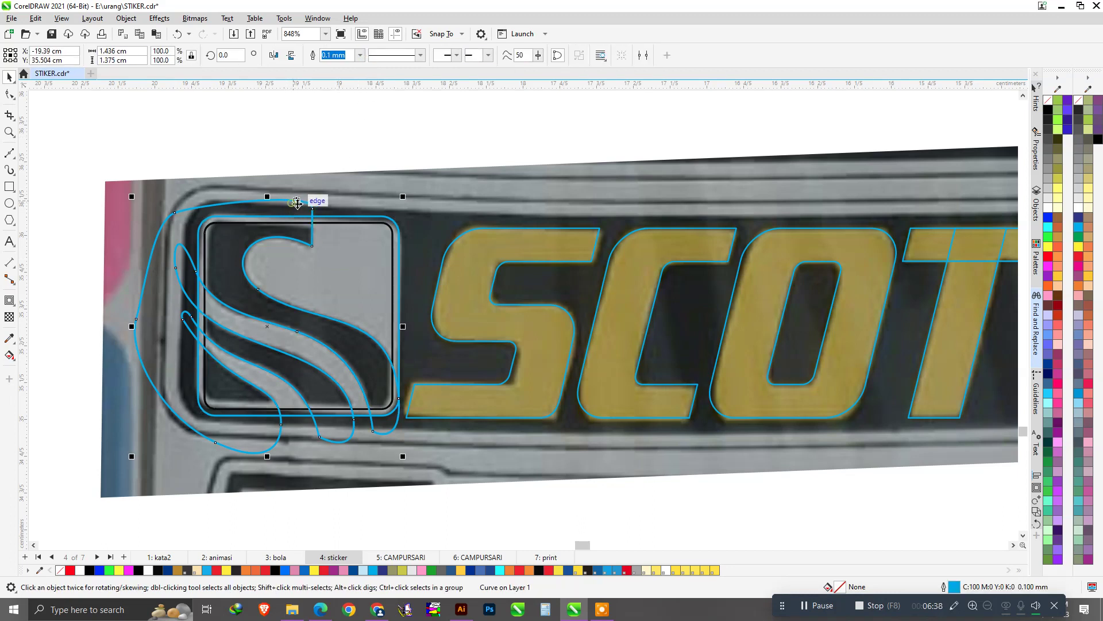
Combine the traced swoosh curve with the logo square and fill the S shapes black.
{"action": "left_click", "coordinate": [338, 284]}
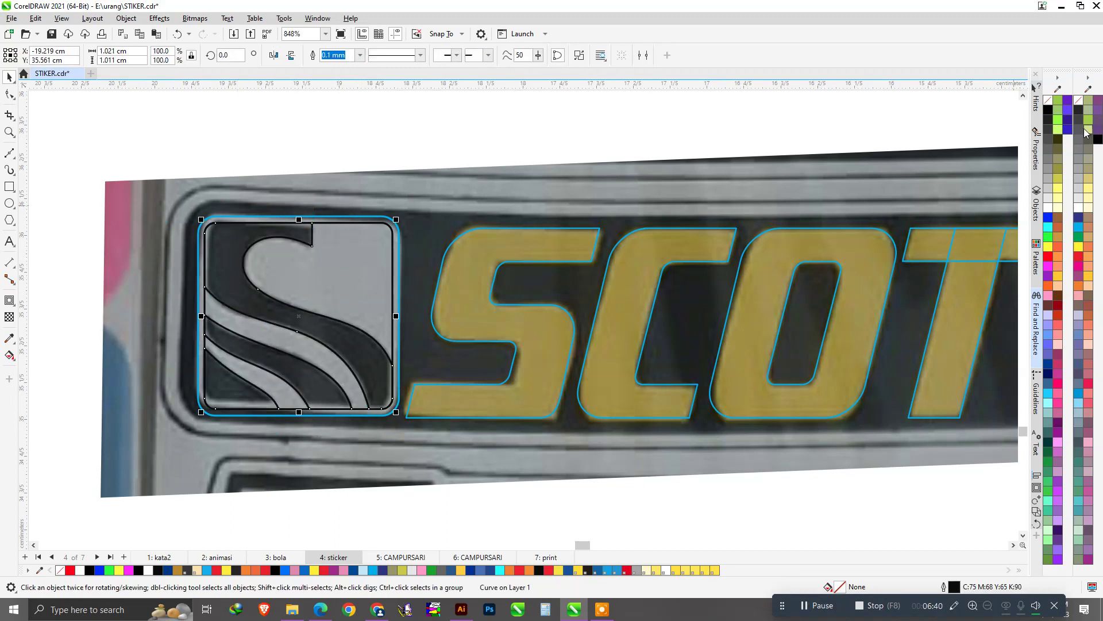
{"action": "left_click", "coordinate": [1098, 143]}
{"action": "scroll", "coordinate": [931, 283], "scroll_direction": "down", "scroll_amount": 1}
{"action": "scroll", "coordinate": [931, 284], "scroll_direction": "up", "scroll_amount": 1}
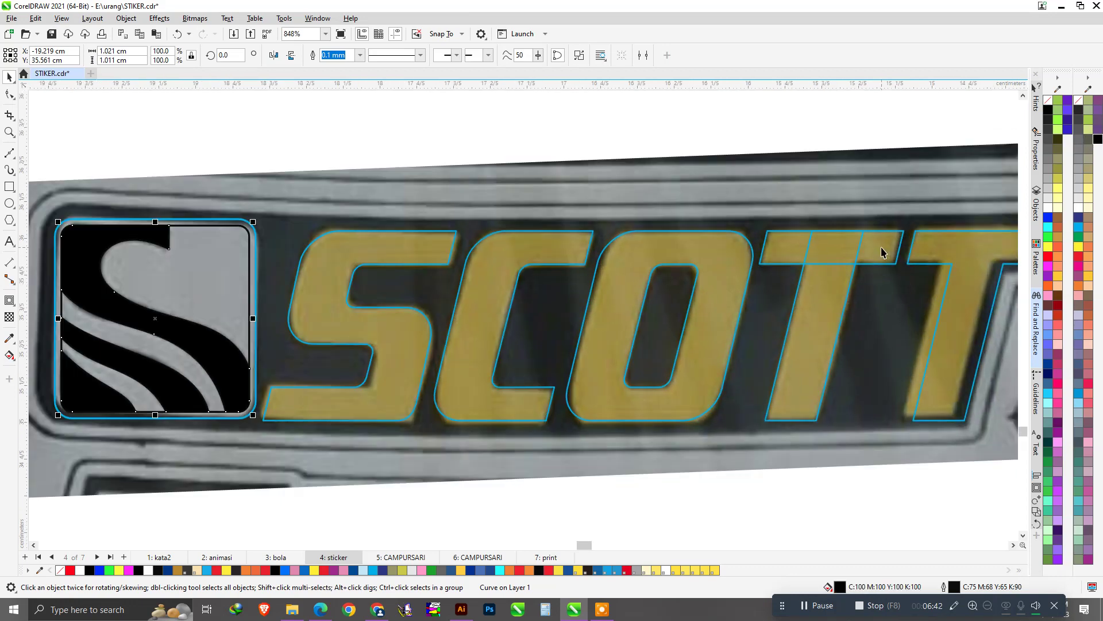
Weld the T letter's pieces into a single outline.
{"action": "left_click", "coordinate": [842, 297]}
{"action": "left_click", "coordinate": [340, 58]}
{"action": "scroll", "coordinate": [419, 188], "scroll_direction": "down", "scroll_amount": 1}
{"action": "scroll", "coordinate": [419, 187], "scroll_direction": "up", "scroll_amount": 1}
Fill the logo's rounded square white, then marquee-select the whole S logo group.
{"action": "left_click", "coordinate": [293, 239]}
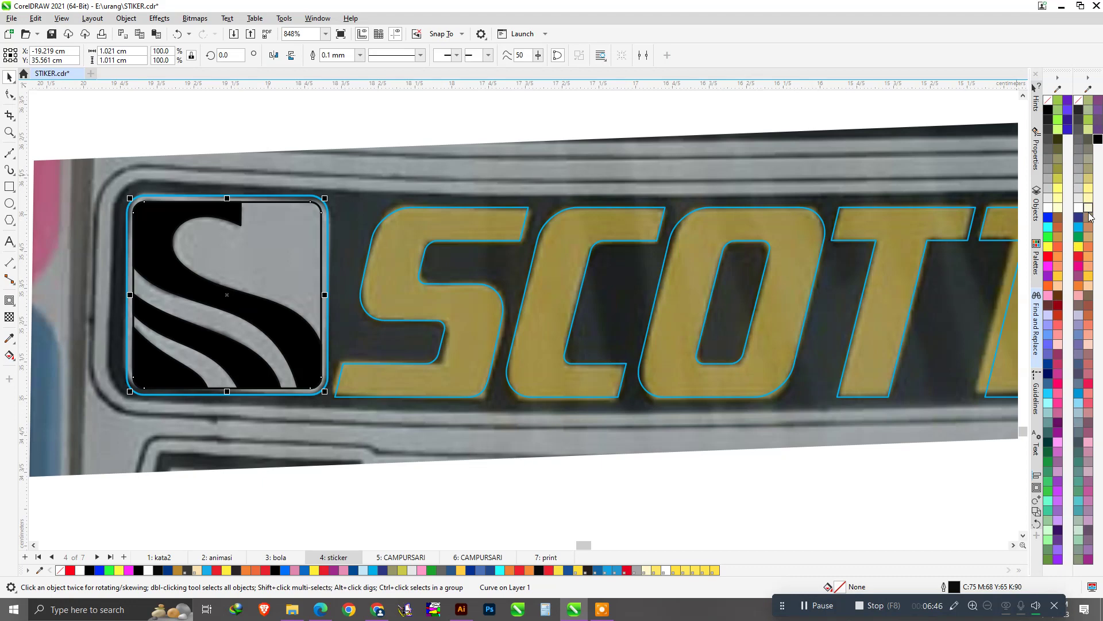
{"action": "left_click", "coordinate": [1082, 212]}
{"action": "scroll", "coordinate": [316, 204], "scroll_direction": "up", "scroll_amount": 2}
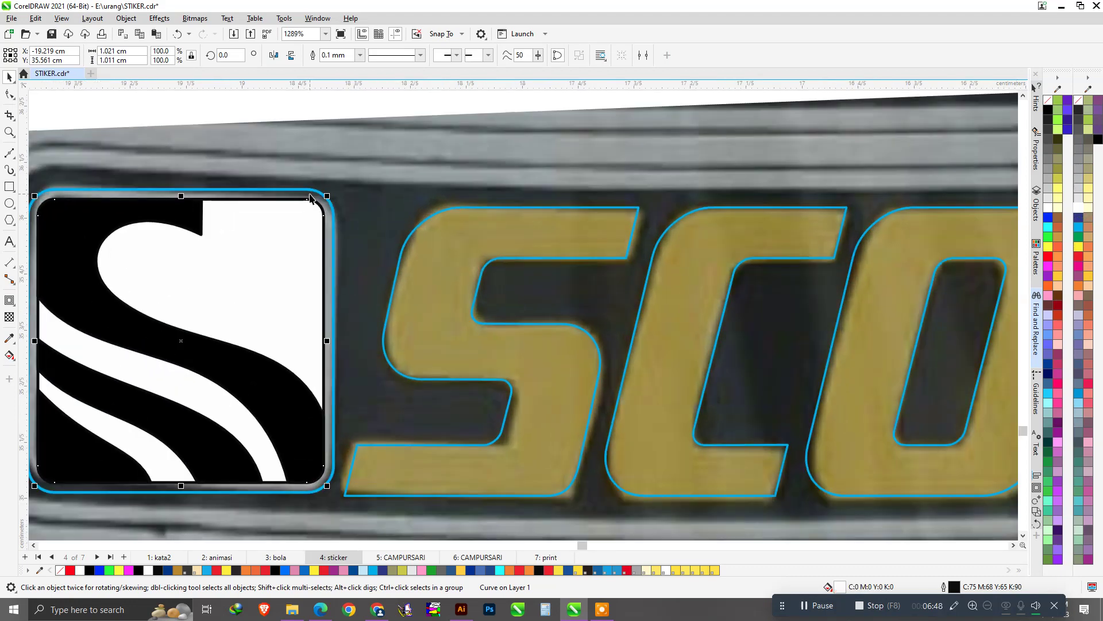
{"action": "left_click", "coordinate": [309, 193]}
{"action": "scroll", "coordinate": [325, 239], "scroll_direction": "down", "scroll_amount": 5}
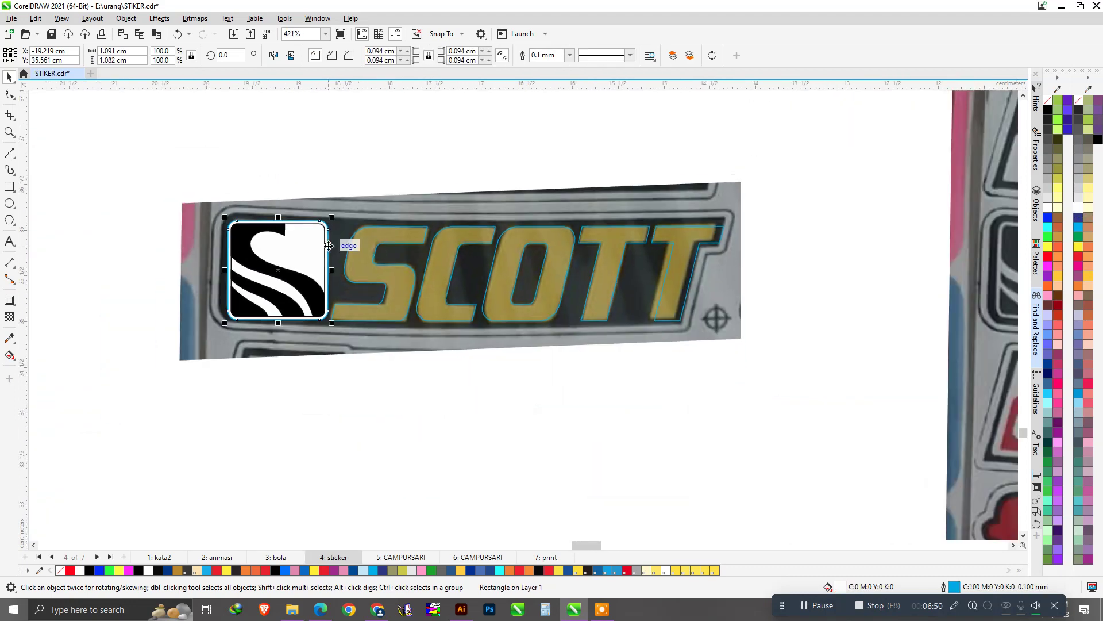
{"action": "left_click", "coordinate": [126, 182]}
{"action": "left_click_drag", "start_coordinate": [351, 368], "coordinate": [350, 348]}
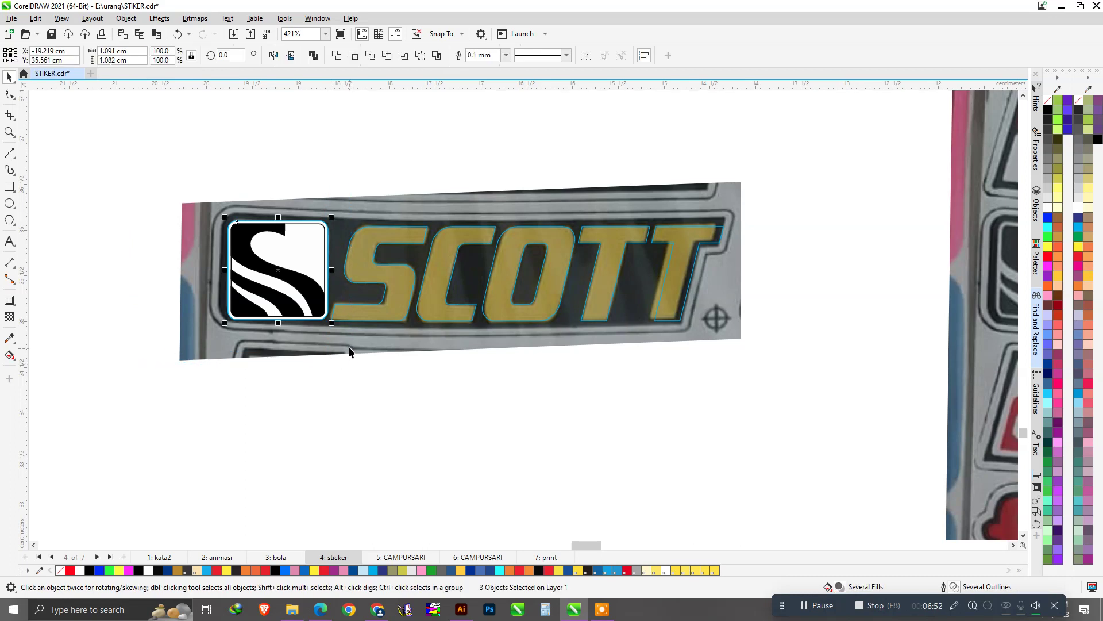
Group the five SCOTT letters with Ctrl+G.
{"action": "scroll", "coordinate": [373, 316], "scroll_direction": "up", "scroll_amount": 2}
{"action": "scroll", "coordinate": [372, 320], "scroll_direction": "down", "scroll_amount": 2}
{"action": "left_click_drag", "start_coordinate": [303, 169], "coordinate": [766, 386]}
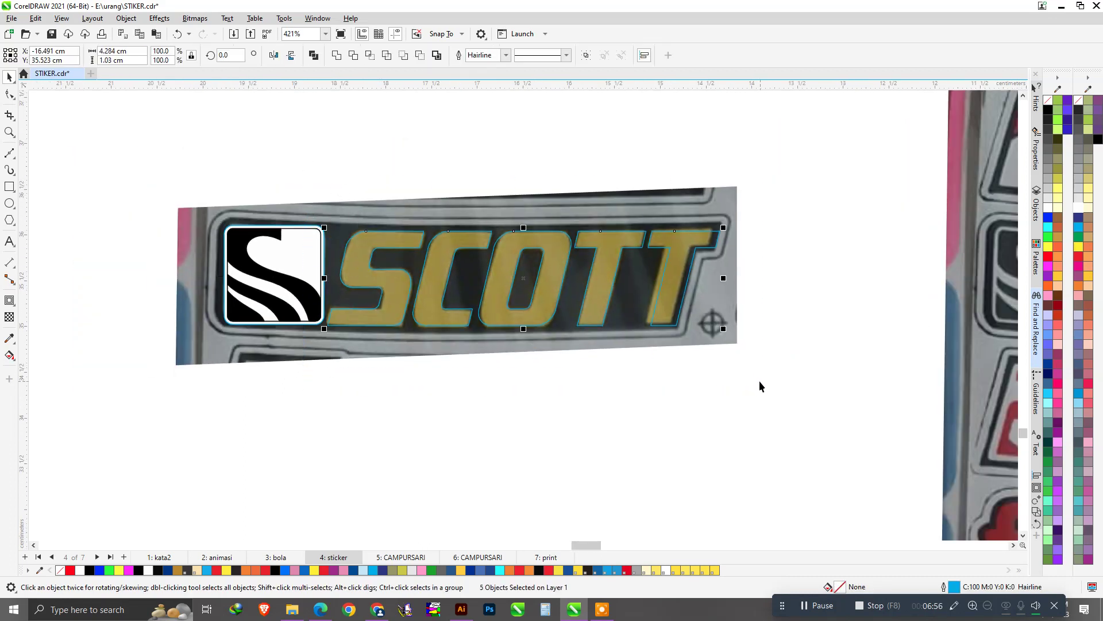
{"action": "key", "text": "ctrl+g"}
Draw a large guide rectangle whose top edge sits at the lettering's base.
{"action": "key", "text": "F6"}
{"action": "left_click_drag", "start_coordinate": [62, 264], "coordinate": [778, 462]}
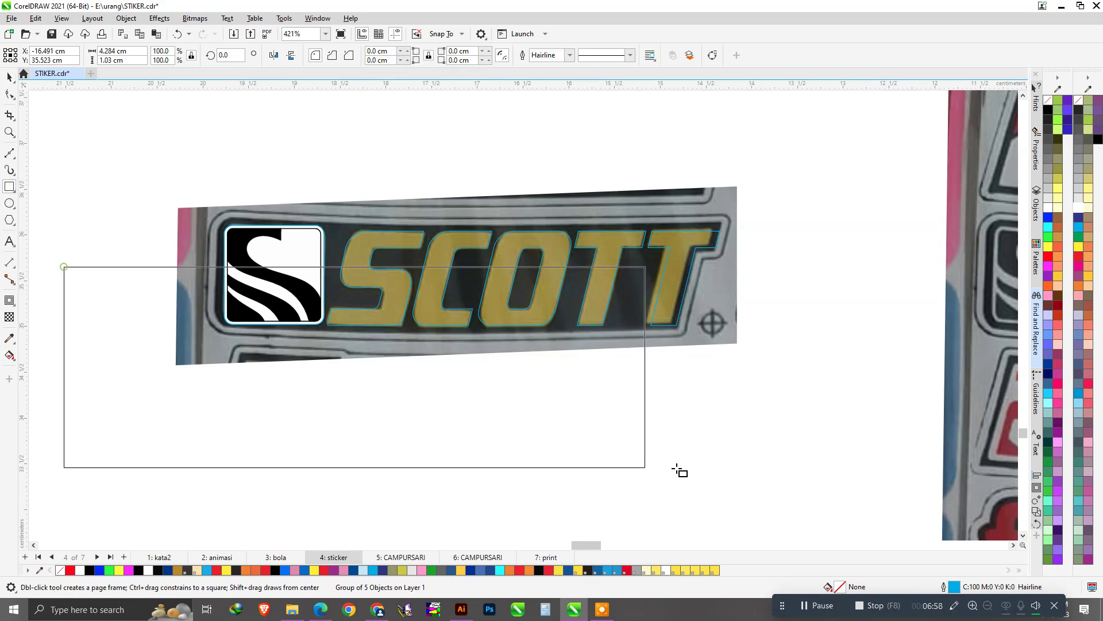
{"action": "scroll", "coordinate": [632, 304], "scroll_direction": "up", "scroll_amount": 2}
{"action": "left_click_drag", "start_coordinate": [634, 248], "coordinate": [576, 331]}
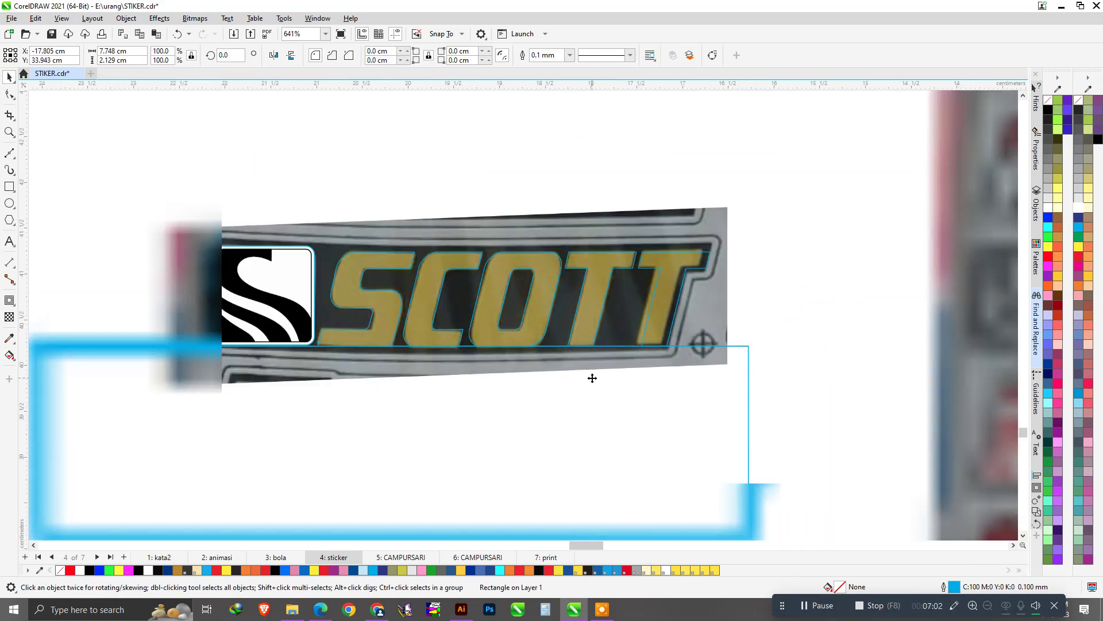
Snap the S logo group down so its bottom rests on the guide rectangle's edge.
{"action": "scroll", "coordinate": [576, 331], "scroll_direction": "up", "scroll_amount": 3}
{"action": "left_click", "coordinate": [348, 304]}
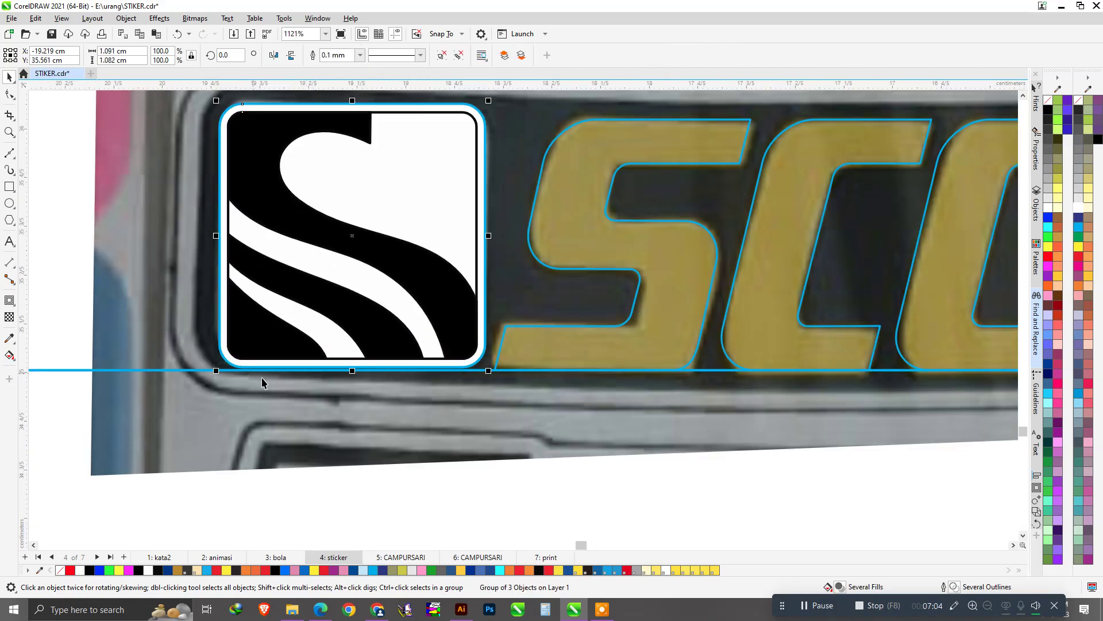
{"action": "scroll", "coordinate": [256, 374], "scroll_direction": "up", "scroll_amount": 3}
{"action": "scroll", "coordinate": [345, 368], "scroll_direction": "up", "scroll_amount": 2}
{"action": "left_click_drag", "start_coordinate": [387, 348], "coordinate": [388, 357]}
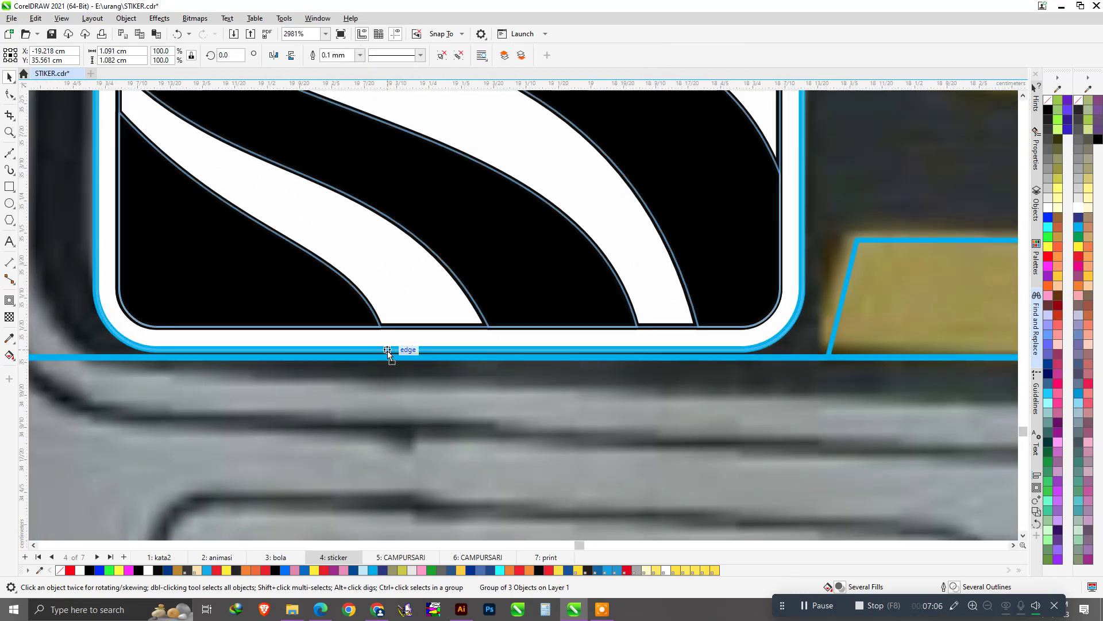
{"action": "scroll", "coordinate": [387, 359], "scroll_direction": "down", "scroll_amount": 3}
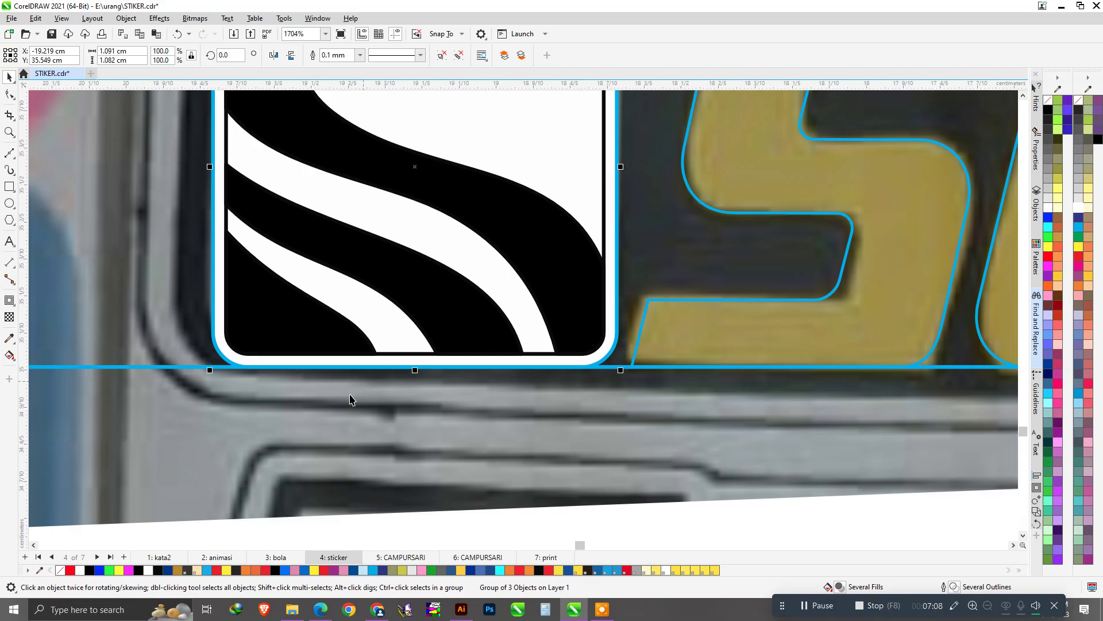
{"action": "scroll", "coordinate": [350, 396], "scroll_direction": "down", "scroll_amount": 2}
Remove the S logo's outline and get rid of the guide rectangle.
{"action": "right_click", "coordinate": [1051, 101]}
{"action": "scroll", "coordinate": [412, 259], "scroll_direction": "down", "scroll_amount": 3}
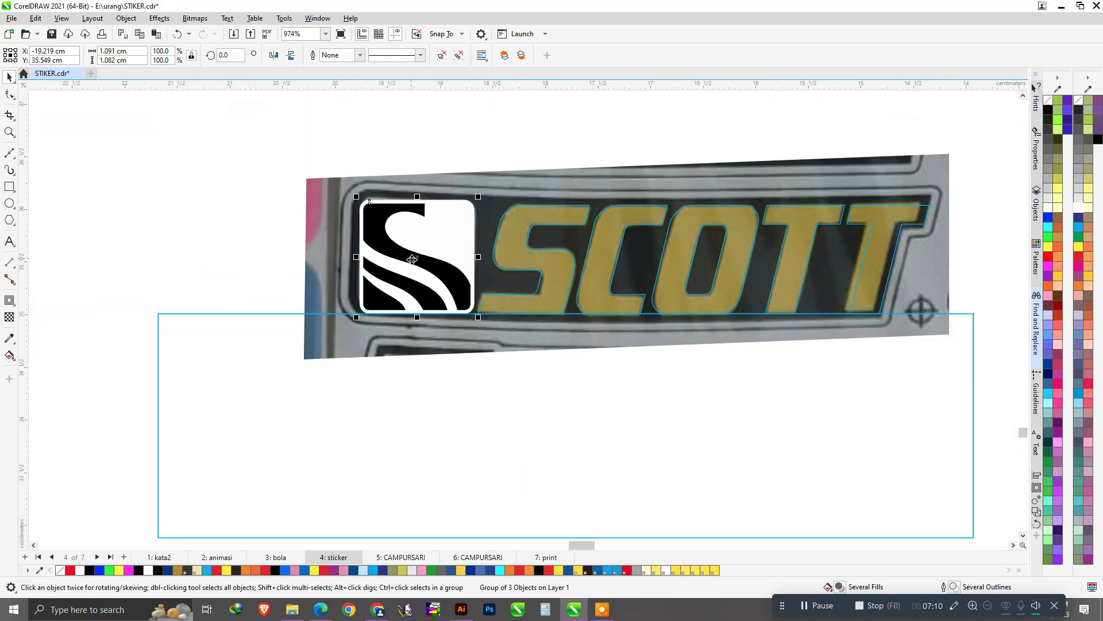
{"action": "scroll", "coordinate": [412, 259], "scroll_direction": "up", "scroll_amount": 1}
{"action": "left_click_drag", "start_coordinate": [434, 239], "coordinate": [212, 239]}
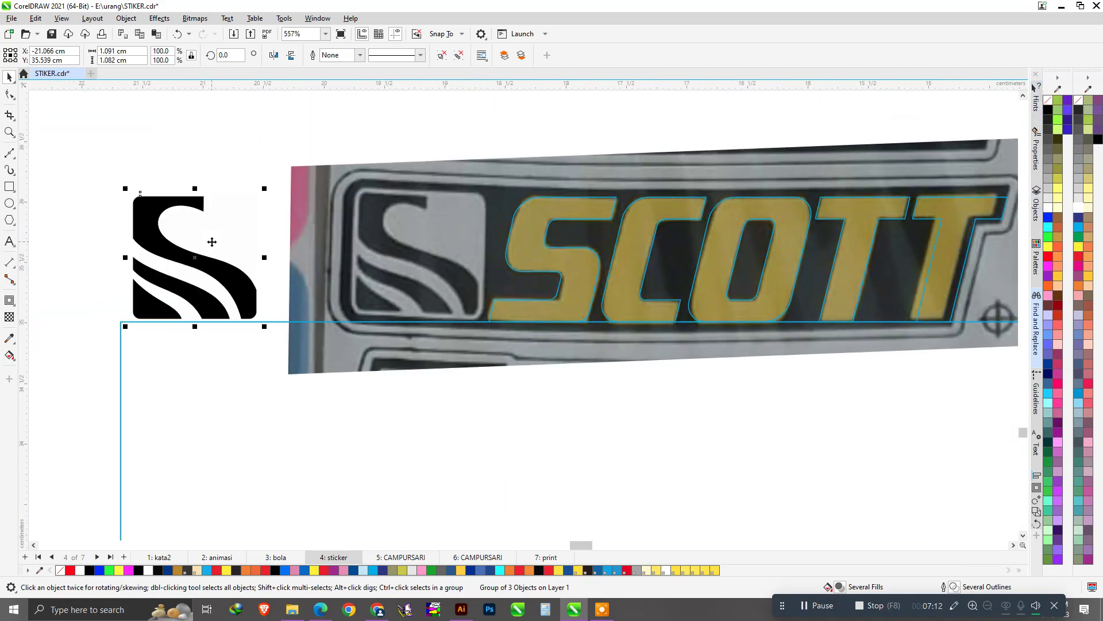
{"action": "key", "text": "ctrl+z"}
{"action": "left_click", "coordinate": [400, 431]}
{"action": "key", "text": "Escape"}
{"action": "scroll", "coordinate": [367, 398], "scroll_direction": "down", "scroll_amount": 4}
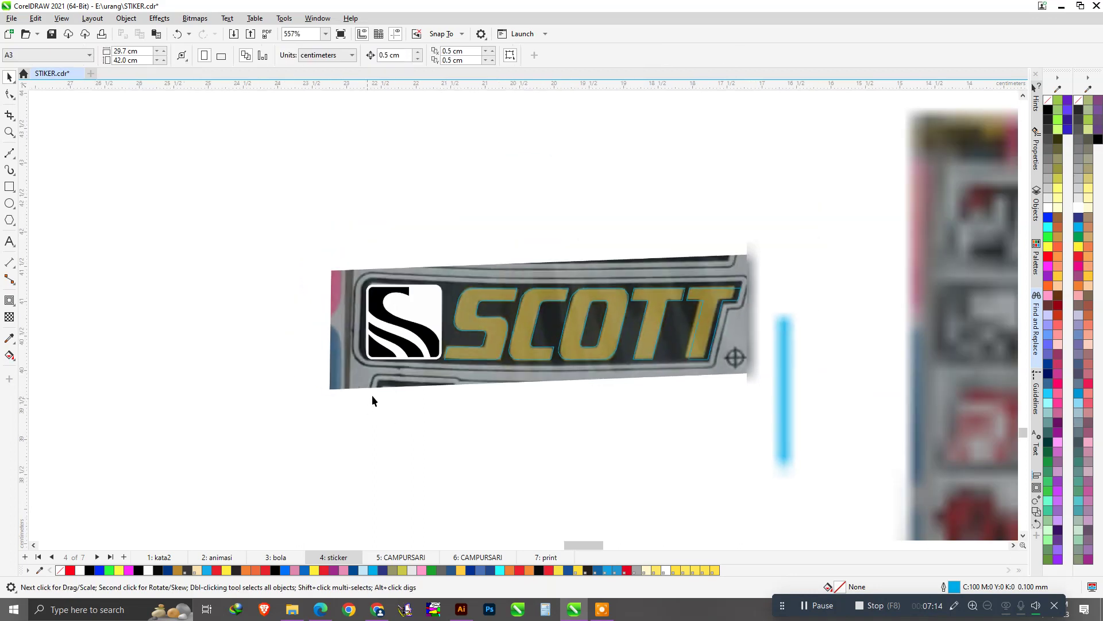
Fill the SCOTT letter group solid yellow and remove its outline.
{"action": "scroll", "coordinate": [695, 314], "scroll_direction": "up", "scroll_amount": 4}
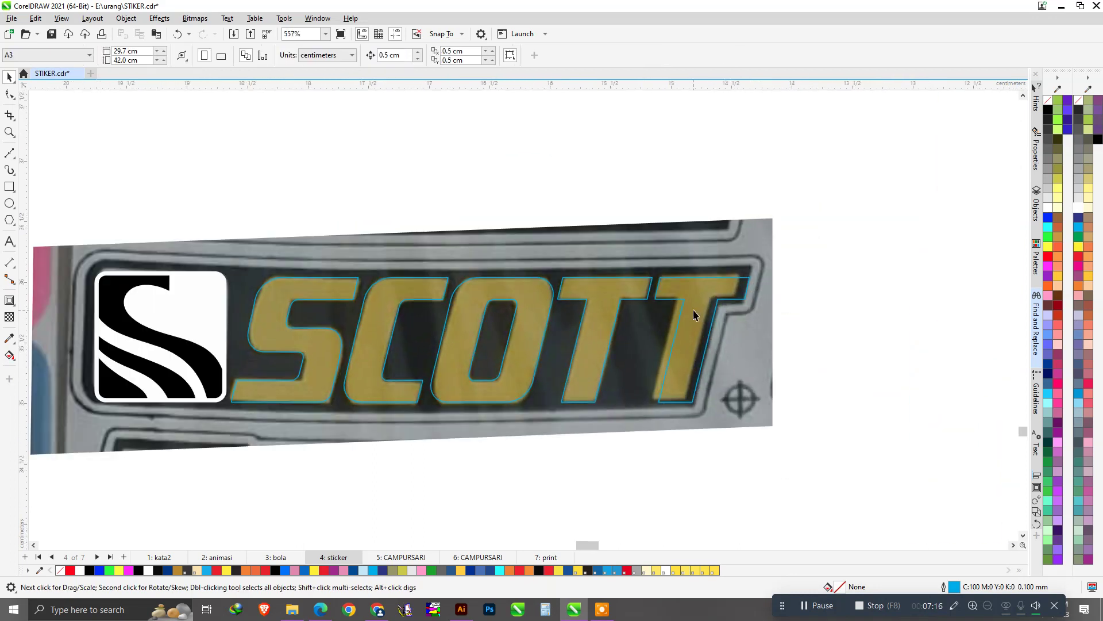
{"action": "left_click", "coordinate": [537, 314]}
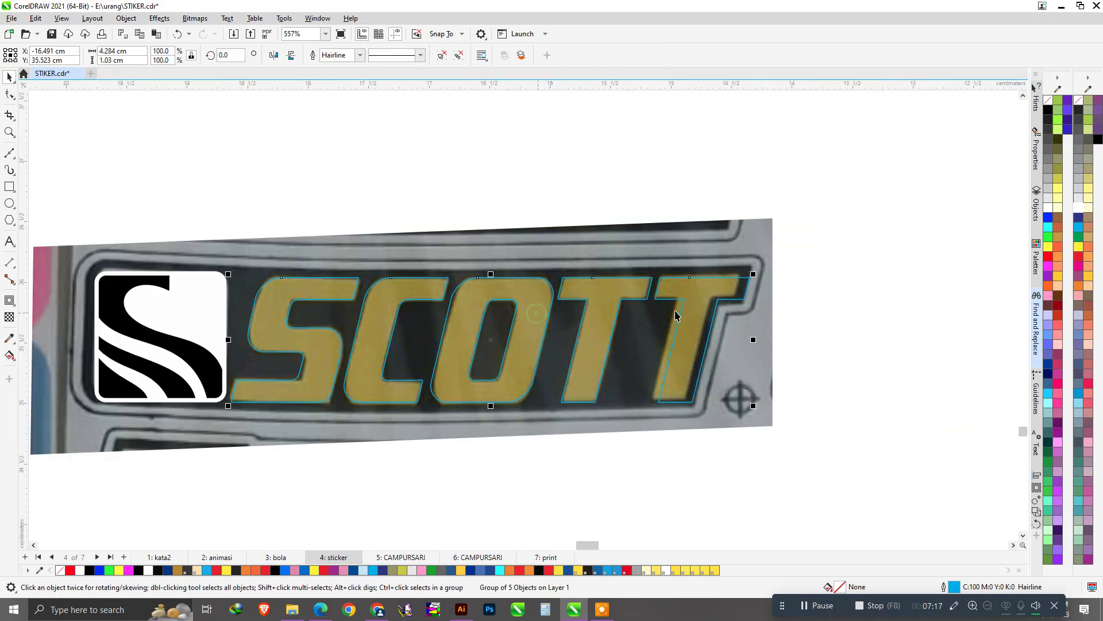
{"action": "left_click", "coordinate": [1078, 247]}
{"action": "right_click", "coordinate": [1081, 101]}
{"action": "scroll", "coordinate": [623, 292], "scroll_direction": "down", "scroll_amount": 2}
{"action": "scroll", "coordinate": [385, 330], "scroll_direction": "up", "scroll_amount": 3}
Select the S logo group and nudge it slightly into position.
{"action": "left_click", "coordinate": [406, 439]}
{"action": "scroll", "coordinate": [326, 344], "scroll_direction": "up", "scroll_amount": 2}
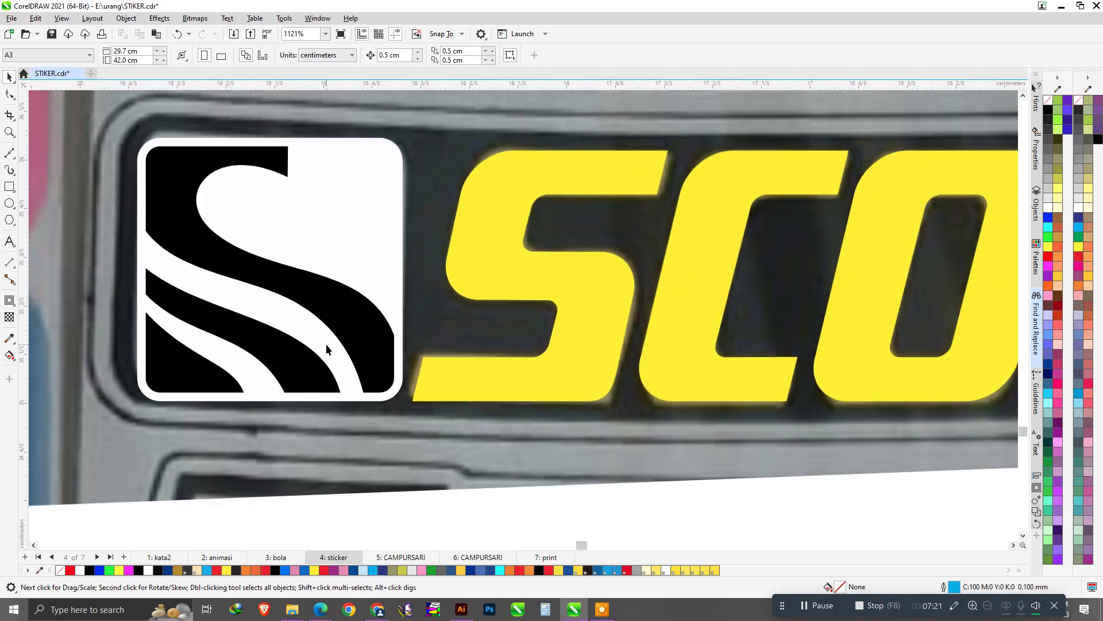
{"action": "scroll", "coordinate": [326, 344], "scroll_direction": "down", "scroll_amount": 2}
{"action": "scroll", "coordinate": [351, 343], "scroll_direction": "up", "scroll_amount": 2}
{"action": "left_click", "coordinate": [352, 347]}
{"action": "left_click_drag", "start_coordinate": [347, 337], "coordinate": [340, 339]}
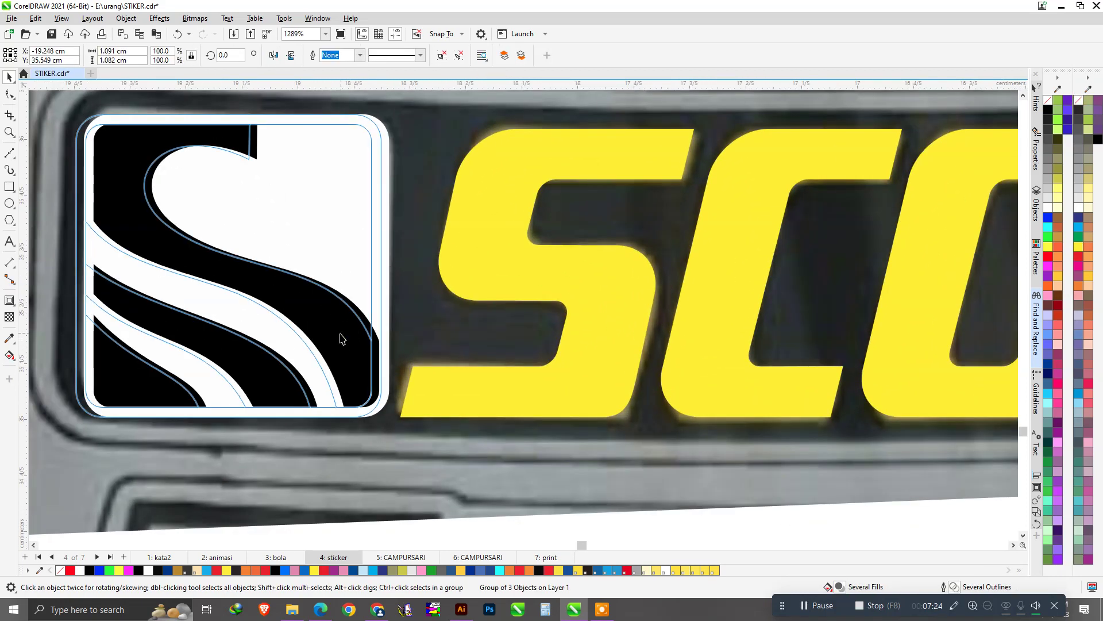
Shift the S logo slightly right toward the SCOTT letters.
{"action": "scroll", "coordinate": [373, 313], "scroll_direction": "up", "scroll_amount": 1}
{"action": "left_click_drag", "start_coordinate": [363, 291], "coordinate": [374, 292]}
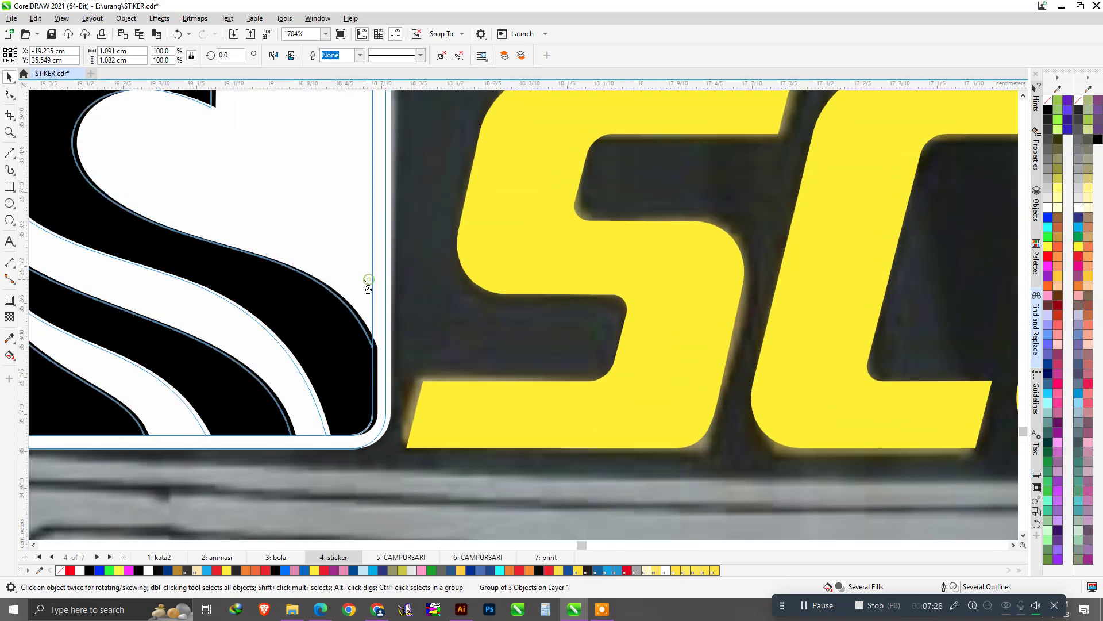
{"action": "scroll", "coordinate": [369, 286], "scroll_direction": "down", "scroll_amount": 4}
{"action": "left_click", "coordinate": [413, 319]}
{"action": "key", "text": "ctrl+u"}
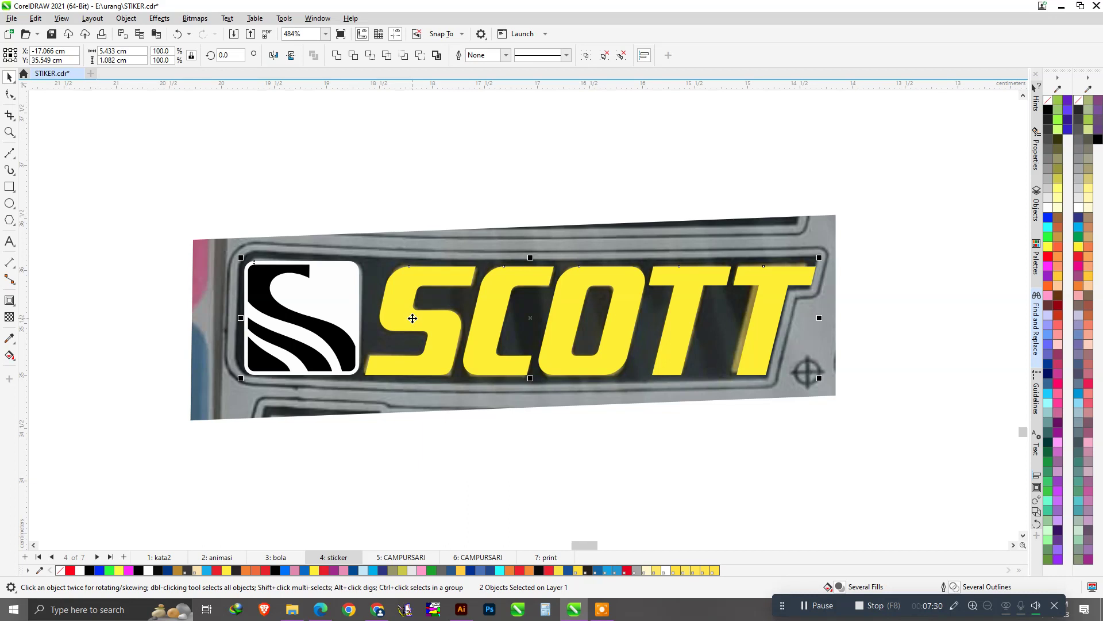
{"action": "left_click", "coordinate": [460, 416]}
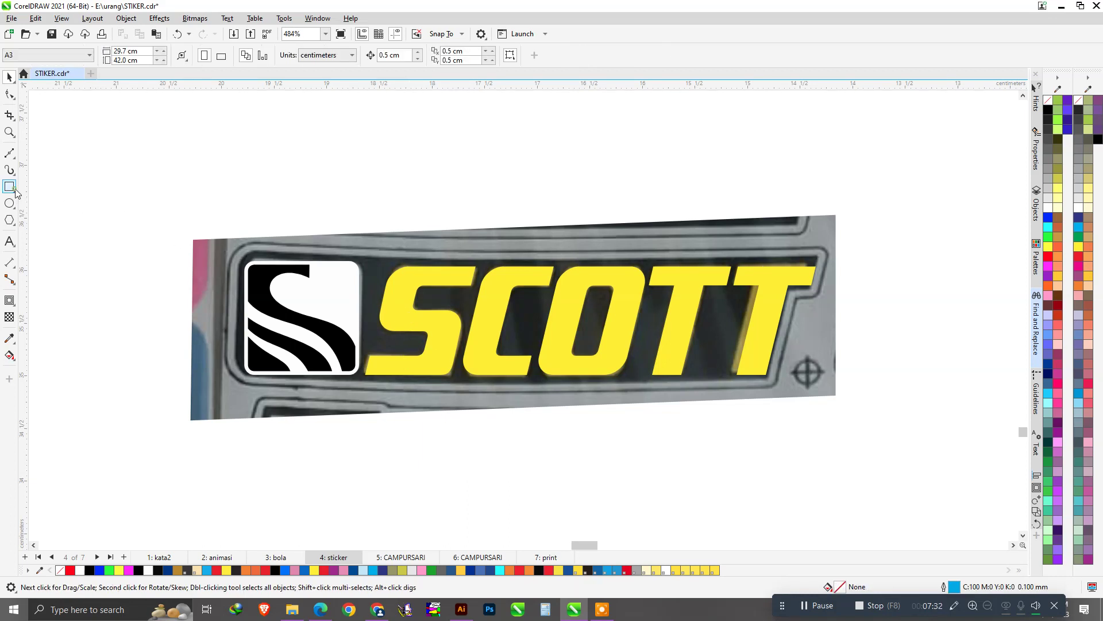
Draw a long empty rectangle above the lettering and lower it onto the letters' top edge.
{"action": "left_click_drag", "start_coordinate": [209, 148], "coordinate": [837, 265]}
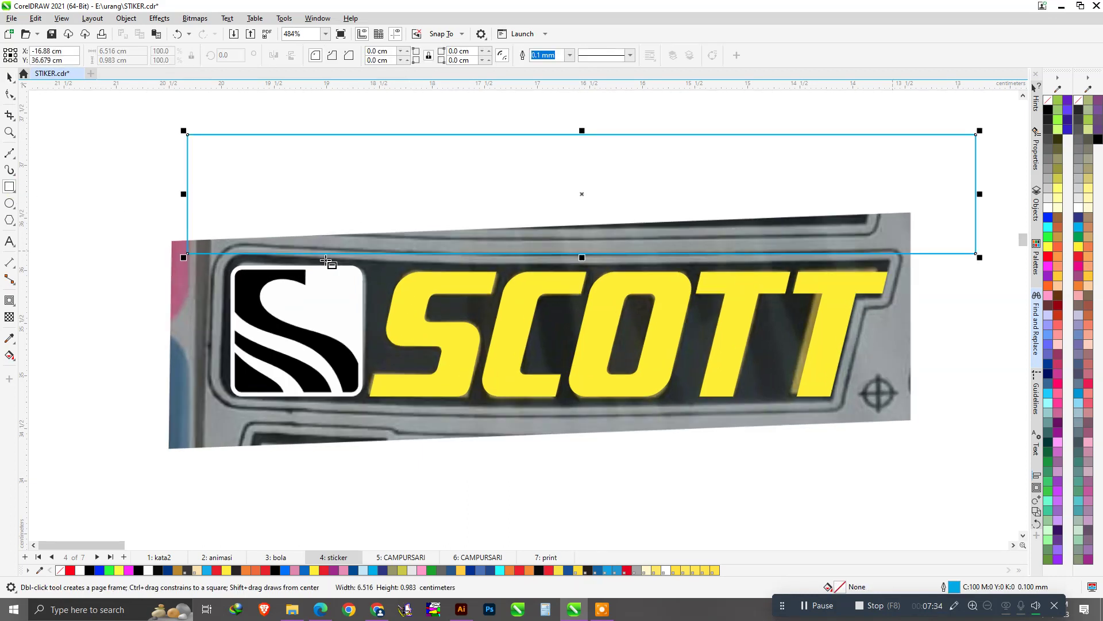
{"action": "key", "text": "space"}
{"action": "scroll", "coordinate": [329, 260], "scroll_direction": "up", "scroll_amount": 3}
{"action": "left_click_drag", "start_coordinate": [322, 258], "coordinate": [318, 277]}
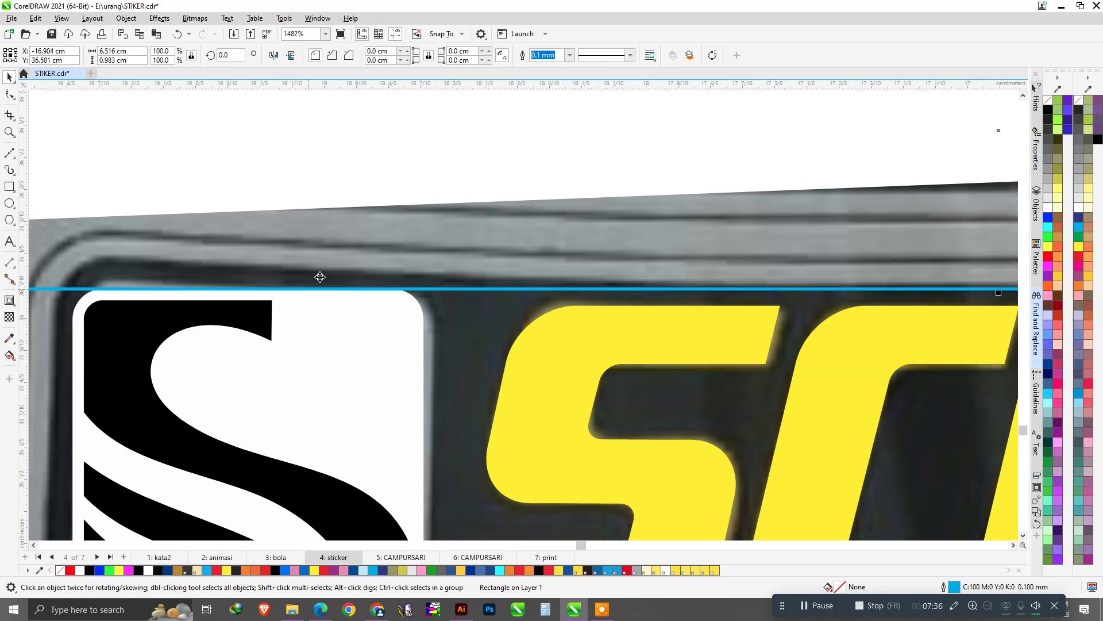
{"action": "scroll", "coordinate": [318, 278], "scroll_direction": "down", "scroll_amount": 3}
{"action": "scroll", "coordinate": [356, 299], "scroll_direction": "down", "scroll_amount": 1}
{"action": "scroll", "coordinate": [443, 339], "scroll_direction": "down", "scroll_amount": 3}
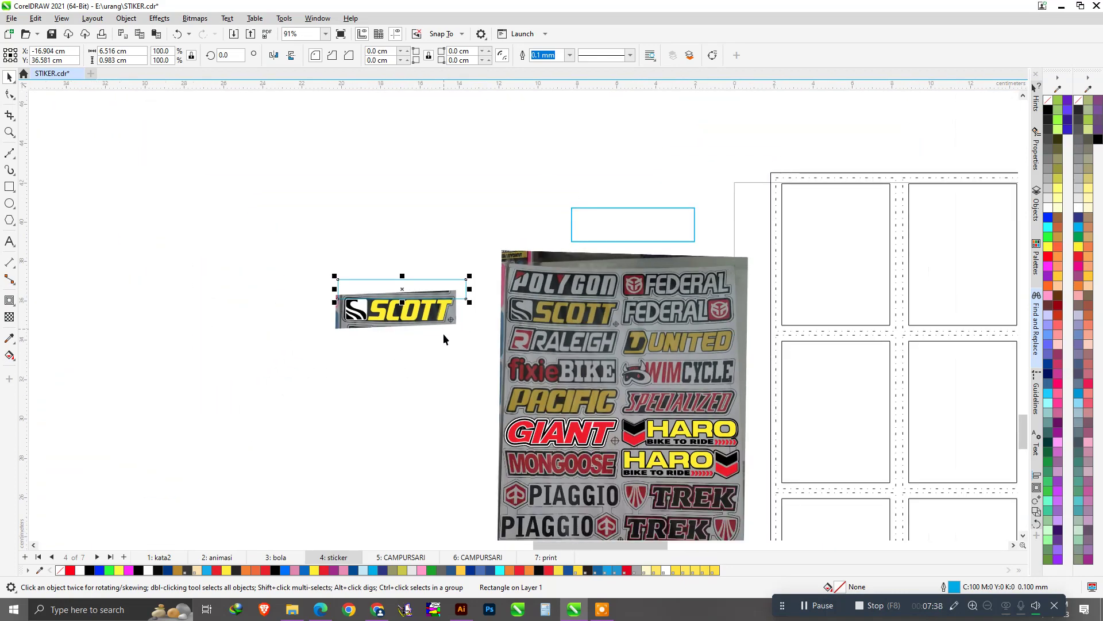
{"action": "scroll", "coordinate": [443, 339], "scroll_direction": "down", "scroll_amount": 3}
{"action": "scroll", "coordinate": [381, 143], "scroll_direction": "up", "scroll_amount": 1}
{"action": "scroll", "coordinate": [384, 165], "scroll_direction": "up", "scroll_amount": 2}
{"action": "scroll", "coordinate": [384, 165], "scroll_direction": "up", "scroll_amount": 3}
{"action": "scroll", "coordinate": [359, 170], "scroll_direction": "up", "scroll_amount": 2}
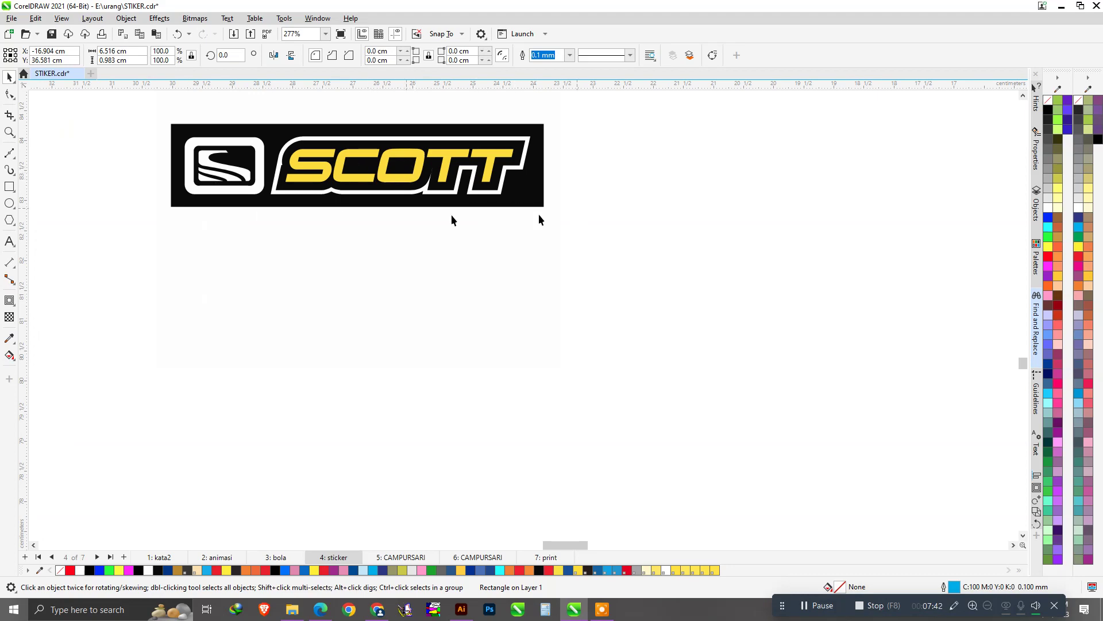
{"action": "scroll", "coordinate": [313, 234], "scroll_direction": "down", "scroll_amount": 2}
{"action": "scroll", "coordinate": [321, 239], "scroll_direction": "up", "scroll_amount": 1}
{"action": "scroll", "coordinate": [236, 204], "scroll_direction": "up", "scroll_amount": 3}
{"action": "scroll", "coordinate": [310, 204], "scroll_direction": "down", "scroll_amount": 2}
{"action": "scroll", "coordinate": [325, 220], "scroll_direction": "down", "scroll_amount": 2}
{"action": "scroll", "coordinate": [360, 217], "scroll_direction": "down", "scroll_amount": 3}
{"action": "scroll", "coordinate": [343, 222], "scroll_direction": "down", "scroll_amount": 1}
{"action": "scroll", "coordinate": [310, 196], "scroll_direction": "up", "scroll_amount": 2}
Select the finished 13-object sticker group and nudge it slightly down.
{"action": "left_click", "coordinate": [424, 278]}
{"action": "left_click_drag", "start_coordinate": [280, 149], "coordinate": [505, 339]}
{"action": "scroll", "coordinate": [421, 262], "scroll_direction": "down", "scroll_amount": 3}
{"action": "left_click", "coordinate": [405, 457]}
{"action": "left_click_drag", "start_coordinate": [406, 461], "coordinate": [402, 486]}
{"action": "scroll", "coordinate": [402, 486], "scroll_direction": "up", "scroll_amount": 3}
{"action": "scroll", "coordinate": [501, 470], "scroll_direction": "up", "scroll_amount": 2}
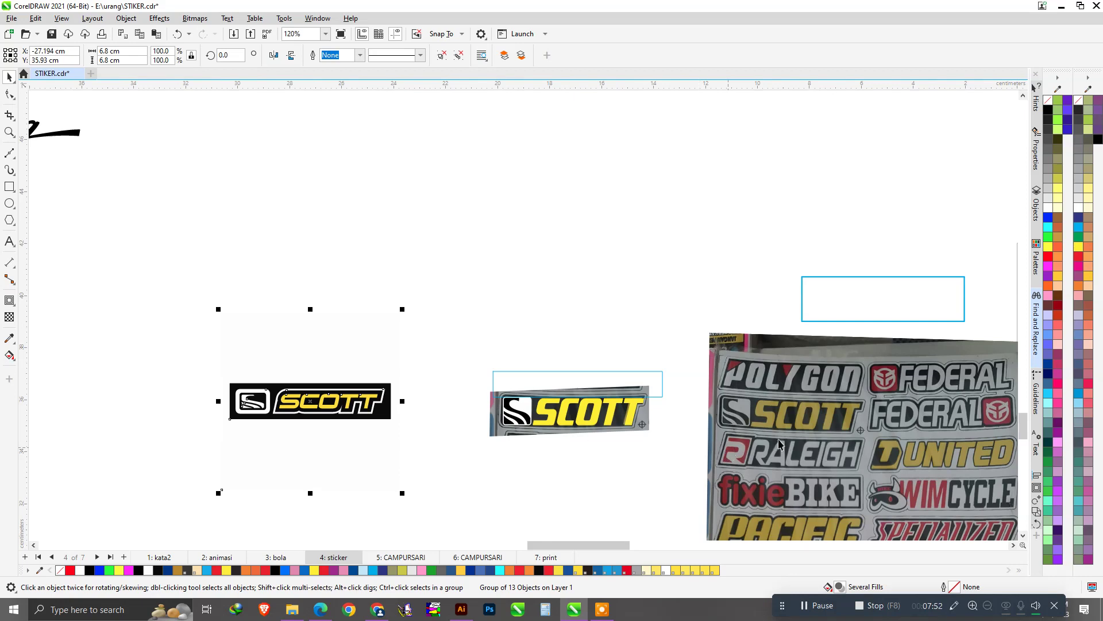
{"action": "scroll", "coordinate": [740, 423], "scroll_direction": "up", "scroll_amount": 1}
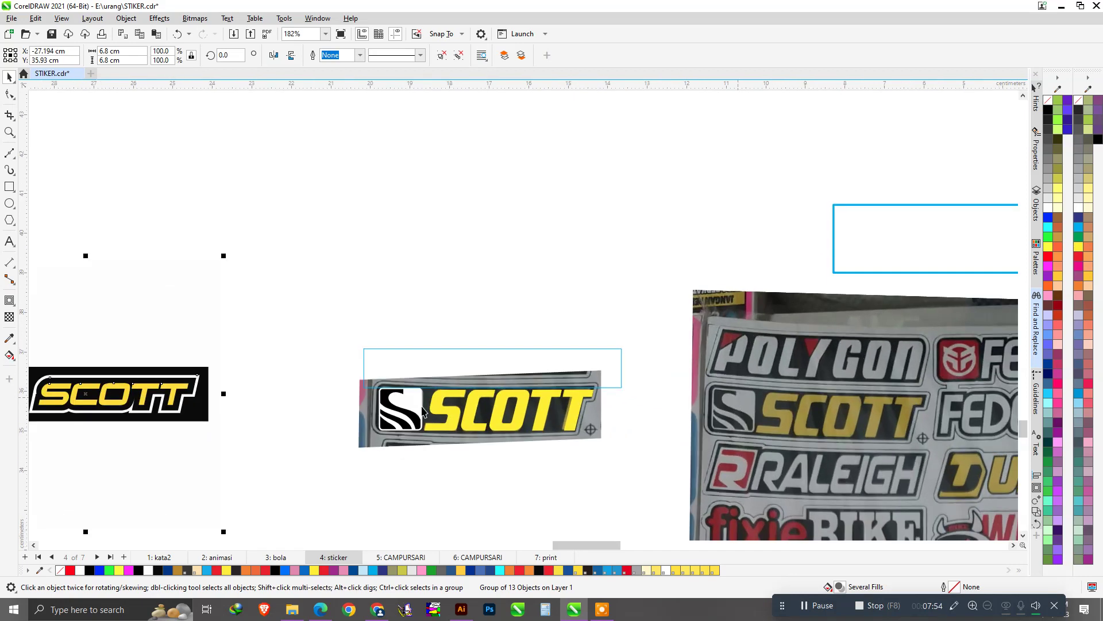
{"action": "scroll", "coordinate": [319, 405], "scroll_direction": "down", "scroll_amount": 2}
{"action": "scroll", "coordinate": [115, 404], "scroll_direction": "up", "scroll_amount": 3}
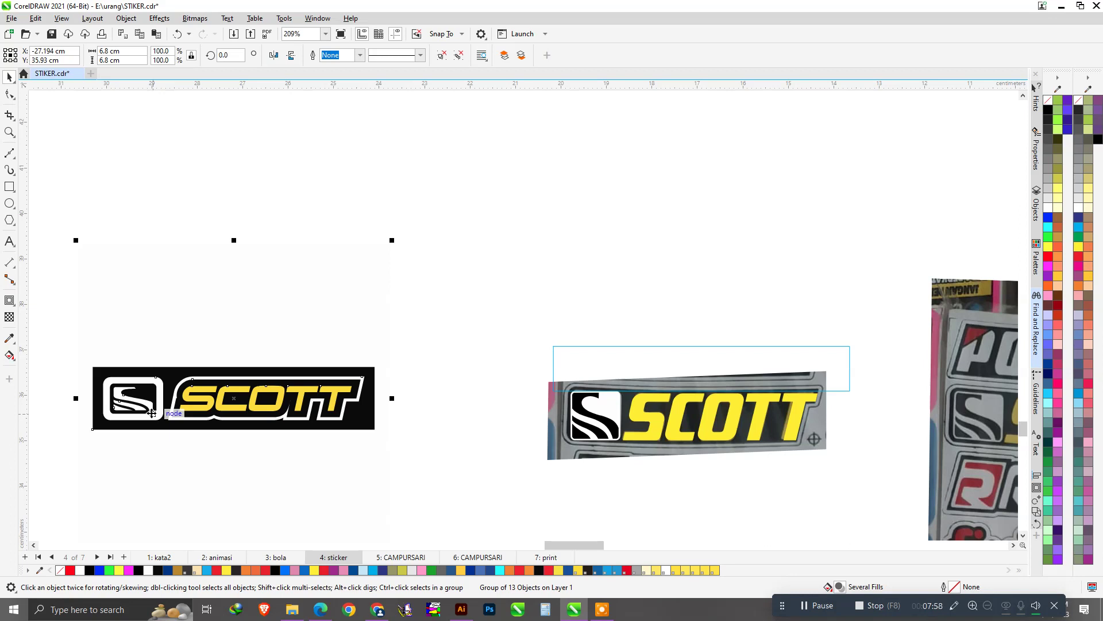
{"action": "scroll", "coordinate": [152, 413], "scroll_direction": "down", "scroll_amount": 1}
{"action": "scroll", "coordinate": [198, 456], "scroll_direction": "down", "scroll_amount": 1}
{"action": "scroll", "coordinate": [543, 459], "scroll_direction": "up", "scroll_amount": 1}
{"action": "scroll", "coordinate": [543, 460], "scroll_direction": "up", "scroll_amount": 2}
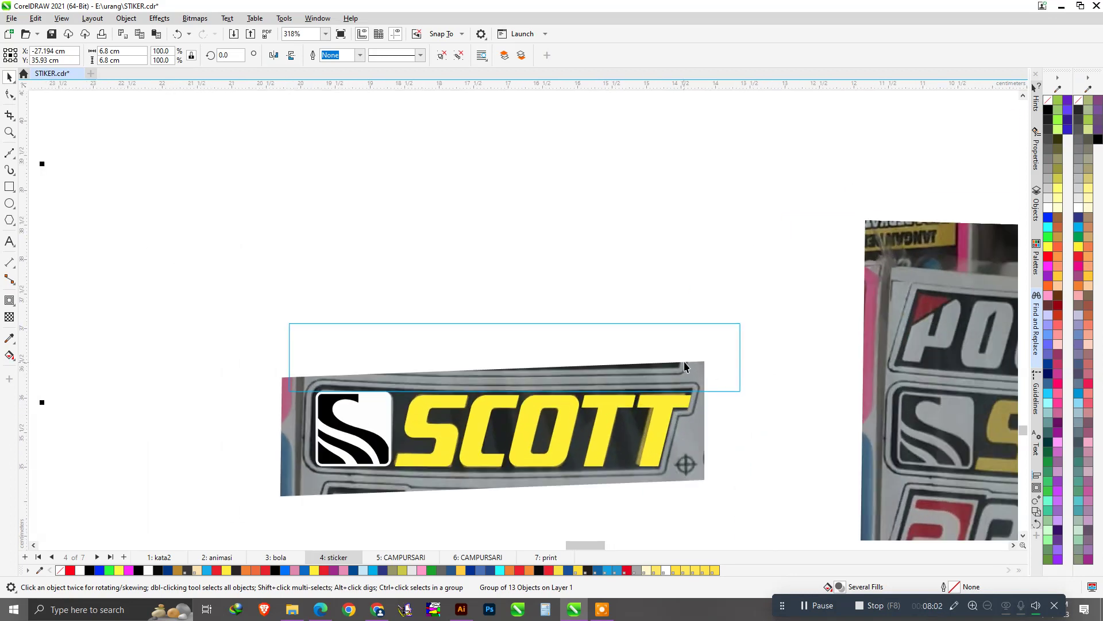
{"action": "scroll", "coordinate": [684, 367], "scroll_direction": "up", "scroll_amount": 1}
Check the empty rectangle above the sticker, then select the SCOTT letters group.
{"action": "left_click", "coordinate": [725, 333]}
{"action": "scroll", "coordinate": [351, 437], "scroll_direction": "up", "scroll_amount": 2}
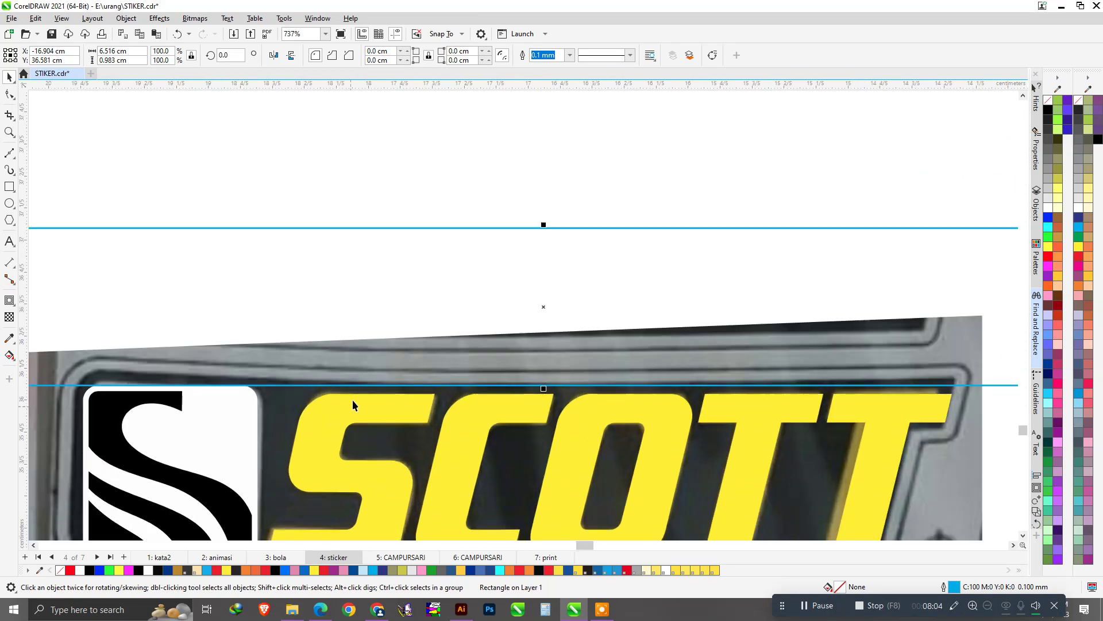
{"action": "scroll", "coordinate": [352, 412], "scroll_direction": "down", "scroll_amount": 2}
{"action": "scroll", "coordinate": [459, 428], "scroll_direction": "down", "scroll_amount": 1}
{"action": "scroll", "coordinate": [553, 444], "scroll_direction": "down", "scroll_amount": 1}
{"action": "left_click", "coordinate": [574, 460]}
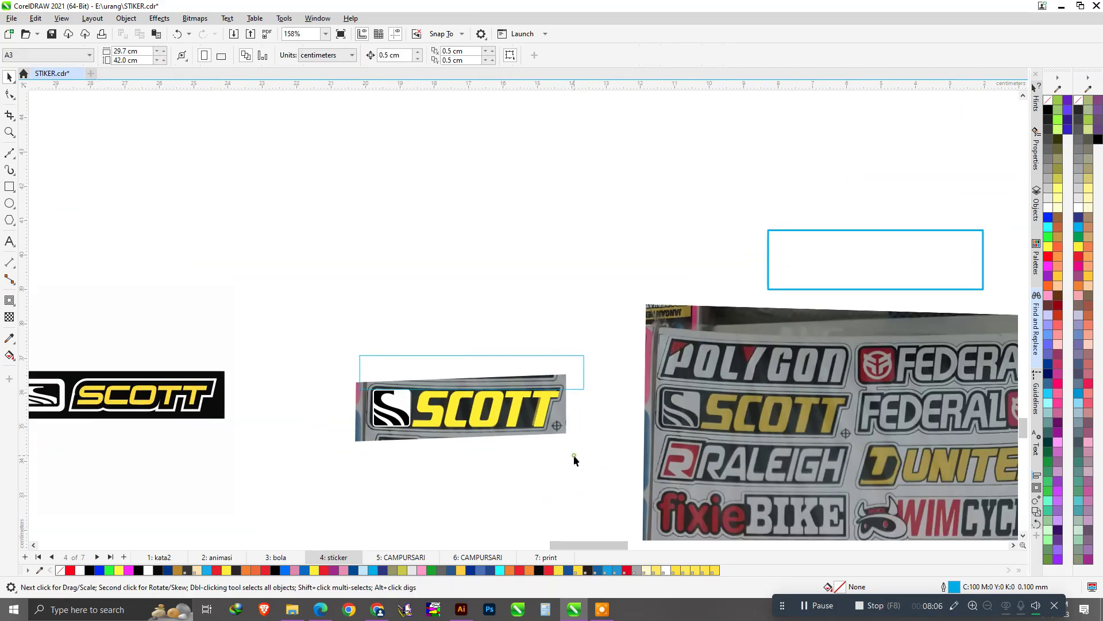
{"action": "left_click", "coordinate": [379, 379]}
Stretch the SCOTT letters slightly taller and delete the leftover rectangle above them.
{"action": "scroll", "coordinate": [425, 388], "scroll_direction": "up", "scroll_amount": 2}
{"action": "scroll", "coordinate": [466, 396], "scroll_direction": "up", "scroll_amount": 2}
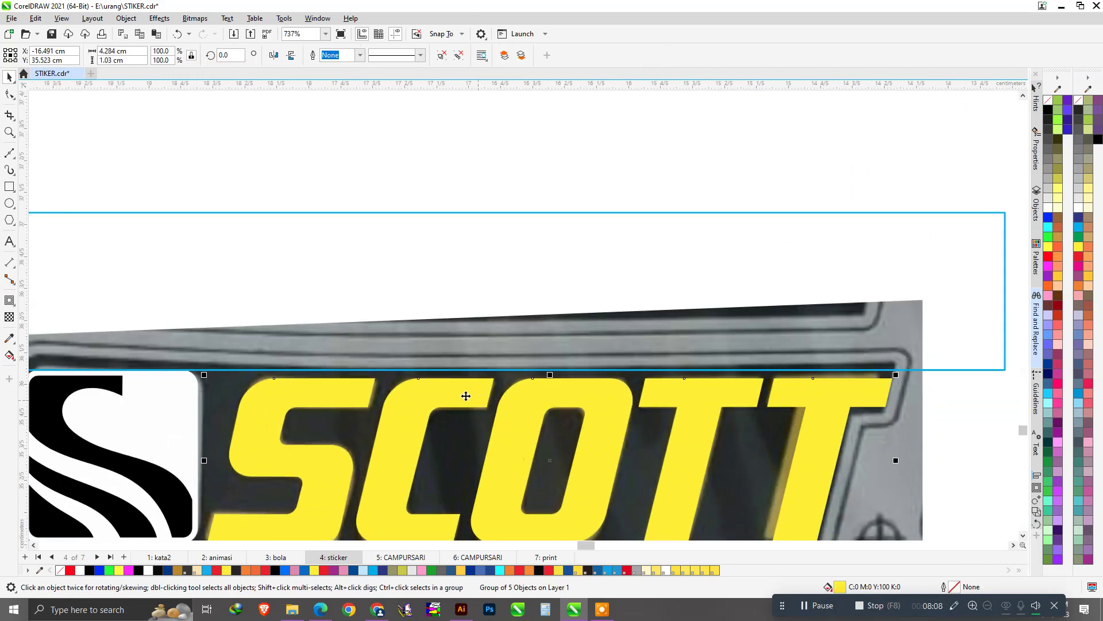
{"action": "left_click_drag", "start_coordinate": [551, 374], "coordinate": [545, 369]}
{"action": "scroll", "coordinate": [537, 300], "scroll_direction": "down", "scroll_amount": 1}
{"action": "scroll", "coordinate": [592, 337], "scroll_direction": "down", "scroll_amount": 1}
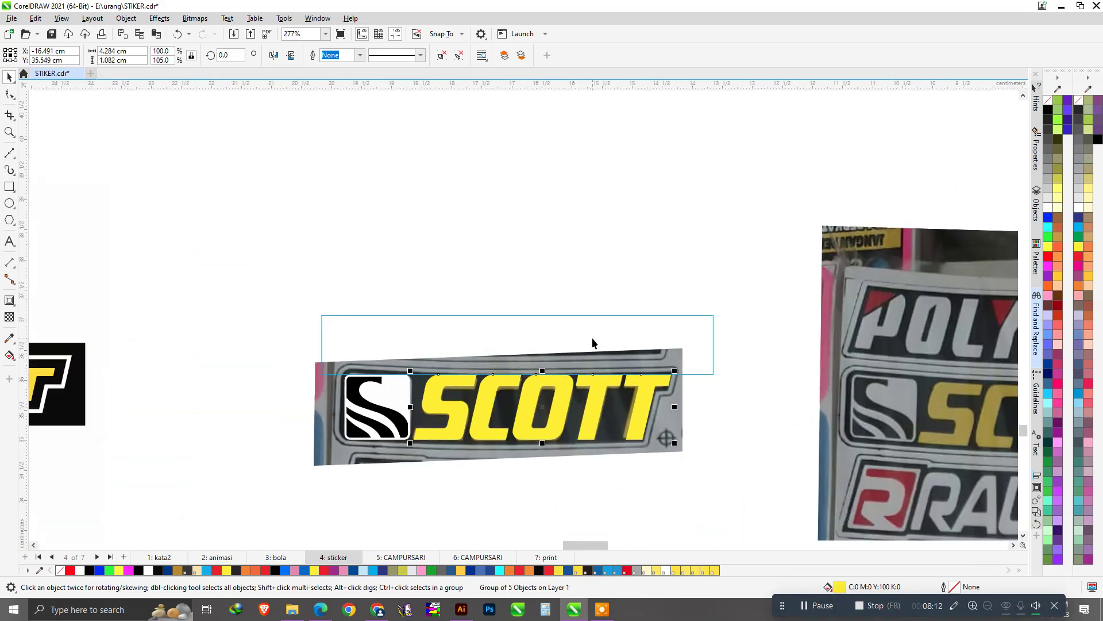
{"action": "key", "text": "Delete"}
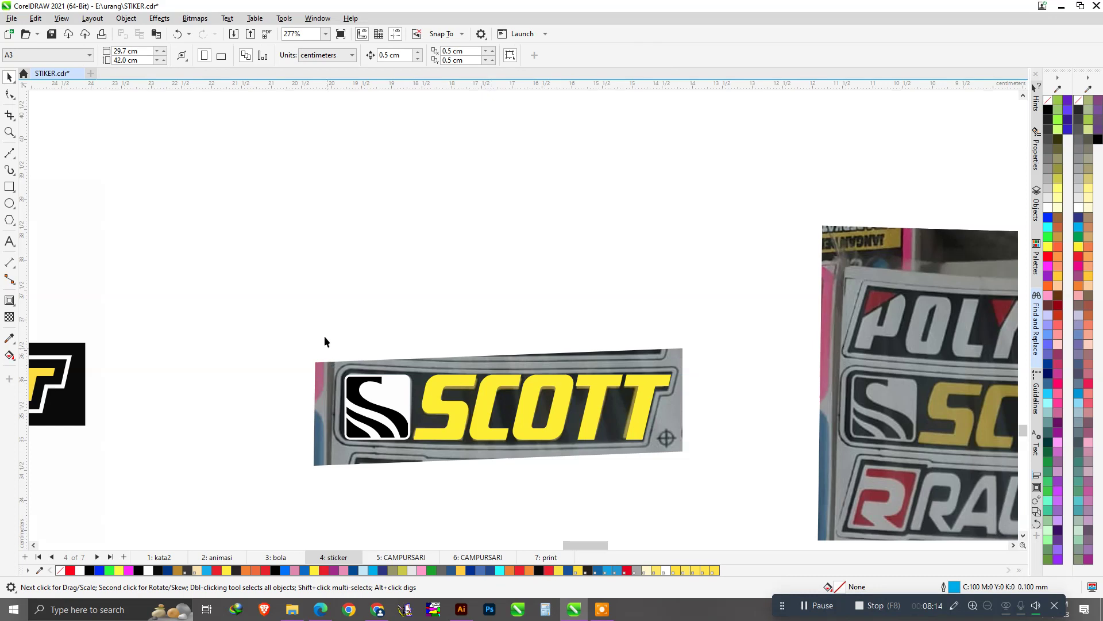
Try a thin outside contour around the logo and letters, then undo it.
{"action": "left_click_drag", "start_coordinate": [684, 500], "coordinate": [684, 500]}
{"action": "scroll", "coordinate": [656, 397], "scroll_direction": "up", "scroll_amount": 2}
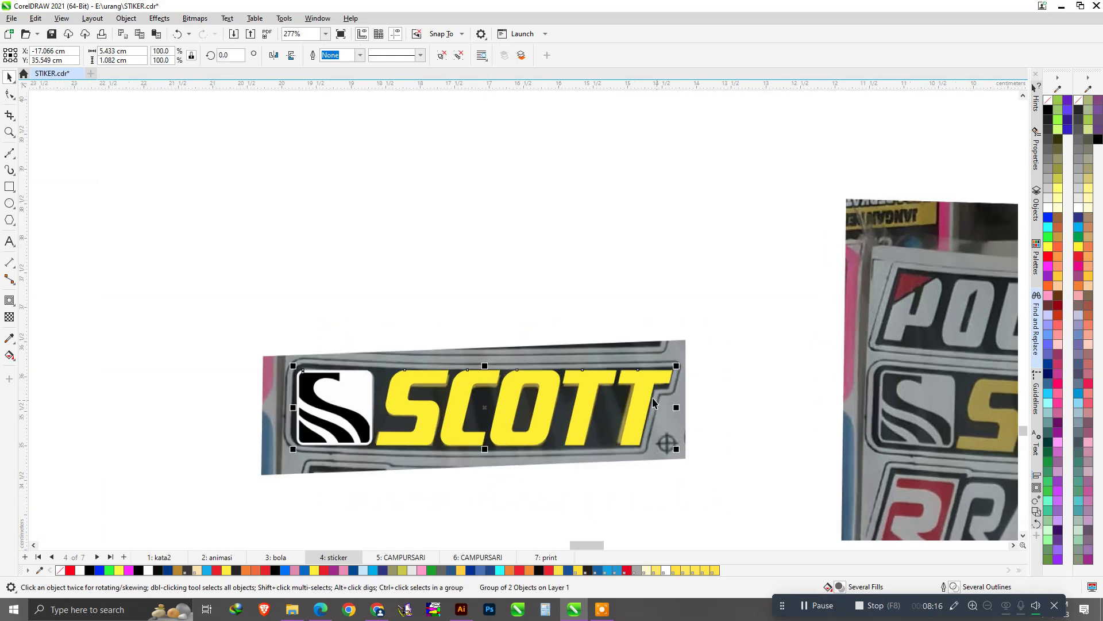
{"action": "left_click", "coordinate": [10, 300]}
{"action": "left_click_drag", "start_coordinate": [673, 368], "coordinate": [694, 358]}
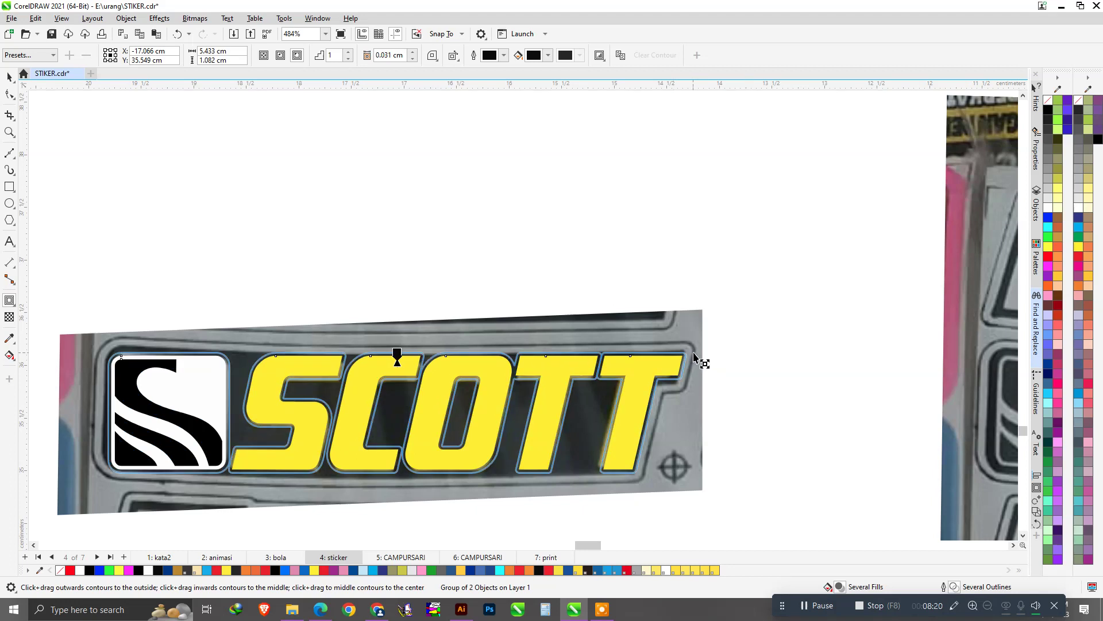
{"action": "key", "text": "space"}
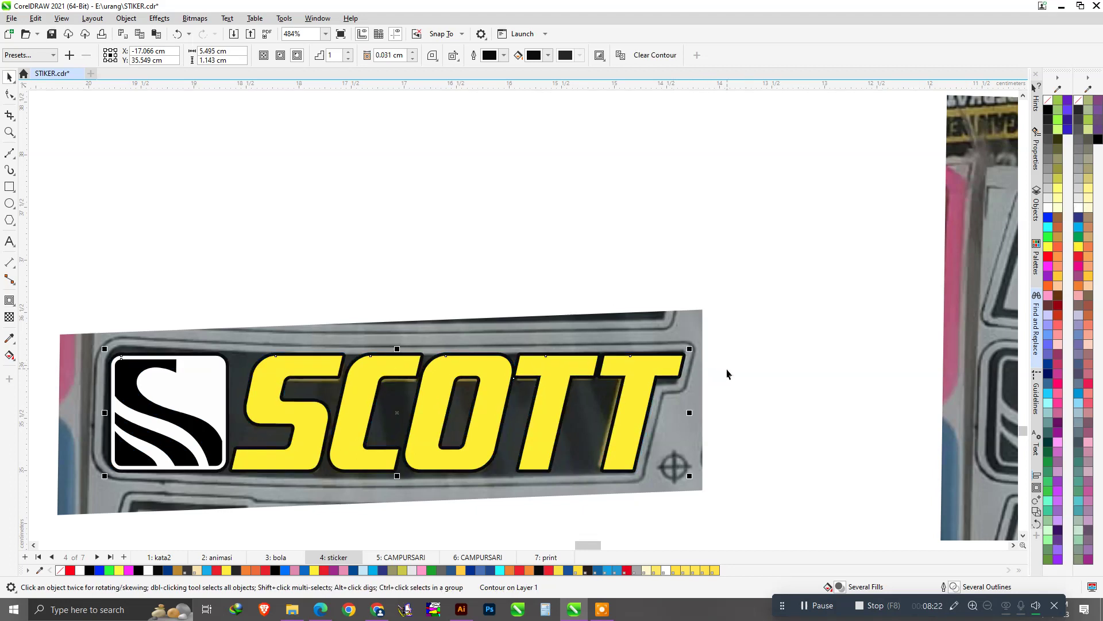
{"action": "left_click", "coordinate": [726, 370]}
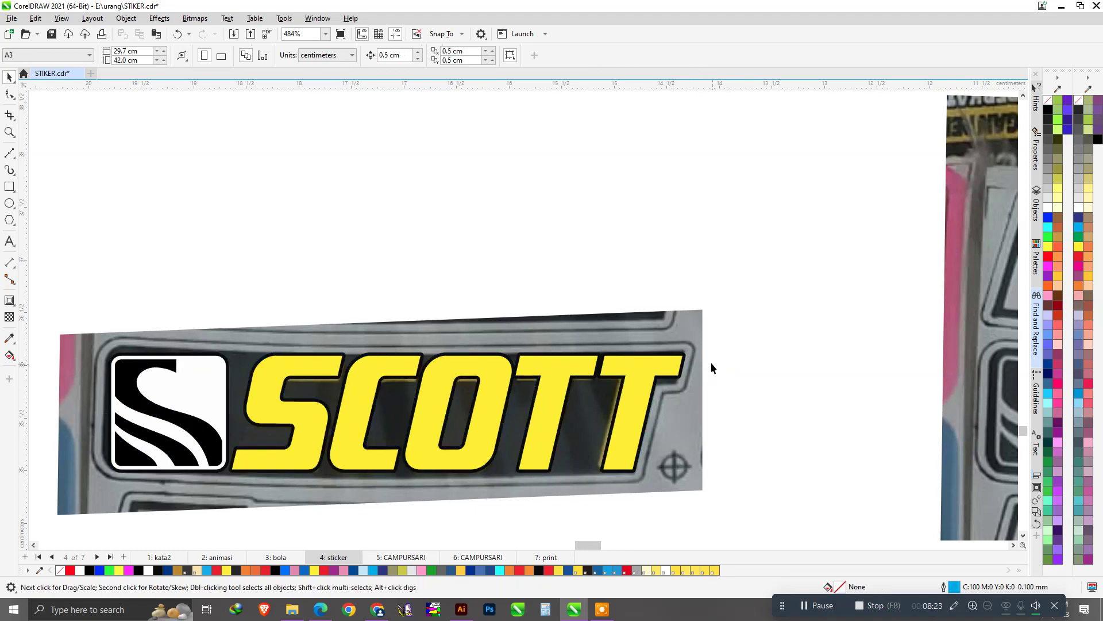
{"action": "scroll", "coordinate": [712, 365], "scroll_direction": "up", "scroll_amount": 2}
{"action": "left_click", "coordinate": [175, 35]}
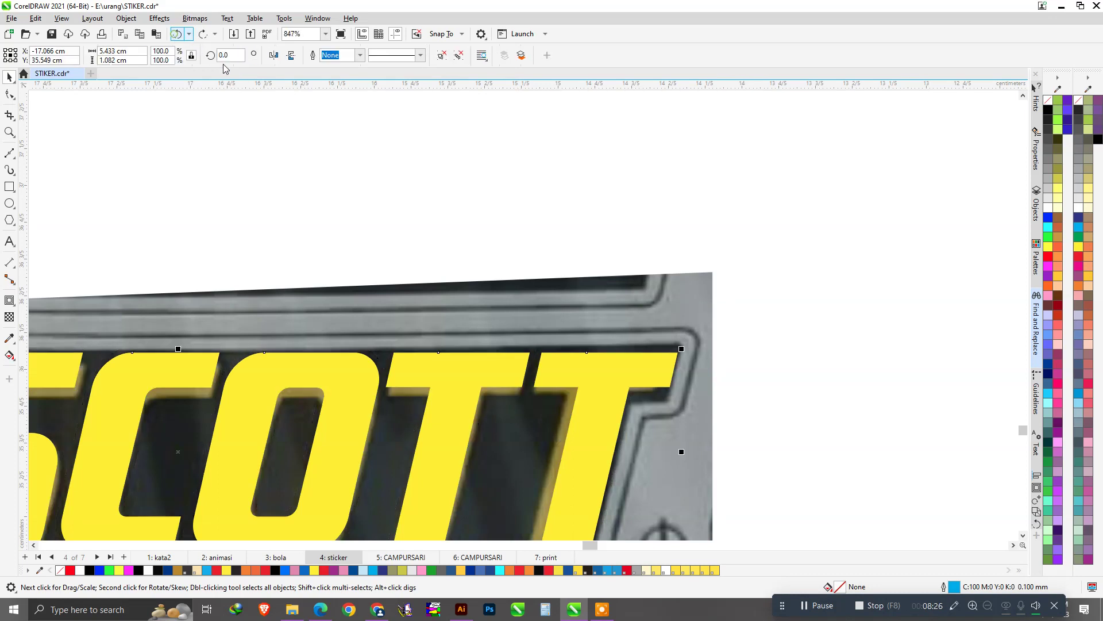
{"action": "scroll", "coordinate": [784, 288], "scroll_direction": "down", "scroll_amount": 3}
{"action": "scroll", "coordinate": [404, 346], "scroll_direction": "up", "scroll_amount": 2}
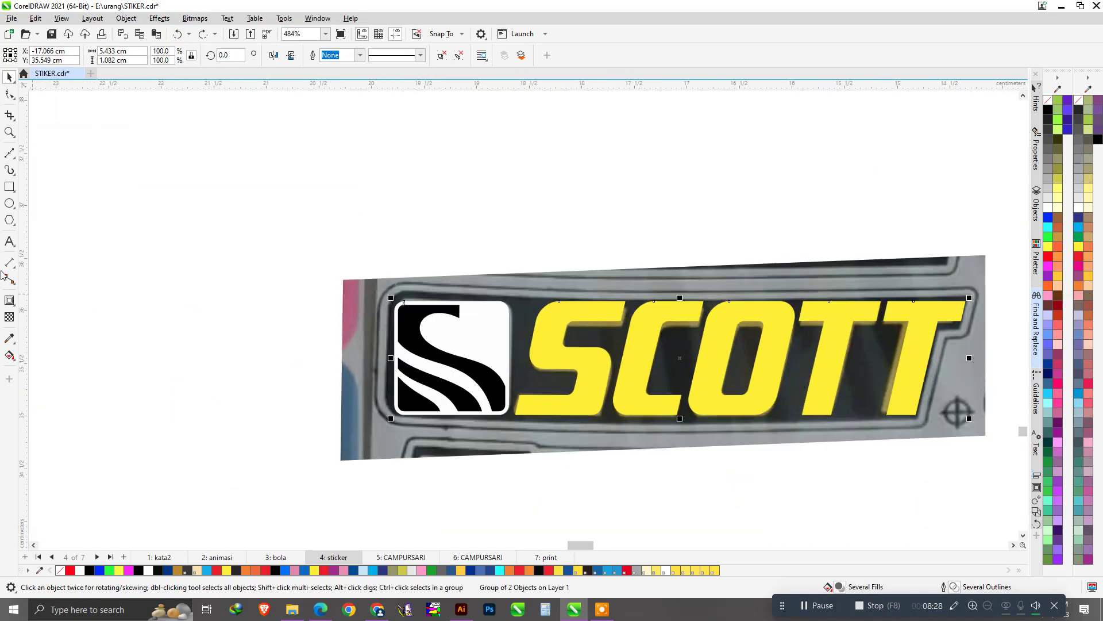
Add a wider outside contour around the SCOTT group.
{"action": "left_click", "coordinate": [10, 300]}
{"action": "scroll", "coordinate": [415, 305], "scroll_direction": "up", "scroll_amount": 2}
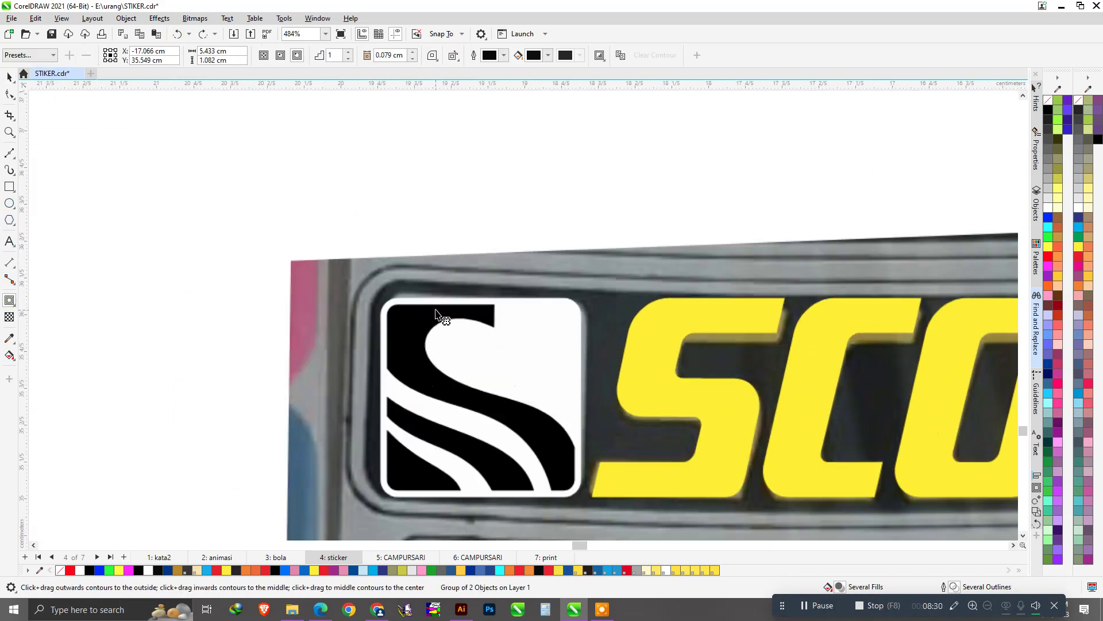
{"action": "mouse_move", "coordinate": [396, 321]}
{"action": "left_mouse_down"}
{"action": "mouse_move", "coordinate": [363, 294]}
{"action": "mouse_move", "coordinate": [368, 312]}
{"action": "left_mouse_up"}
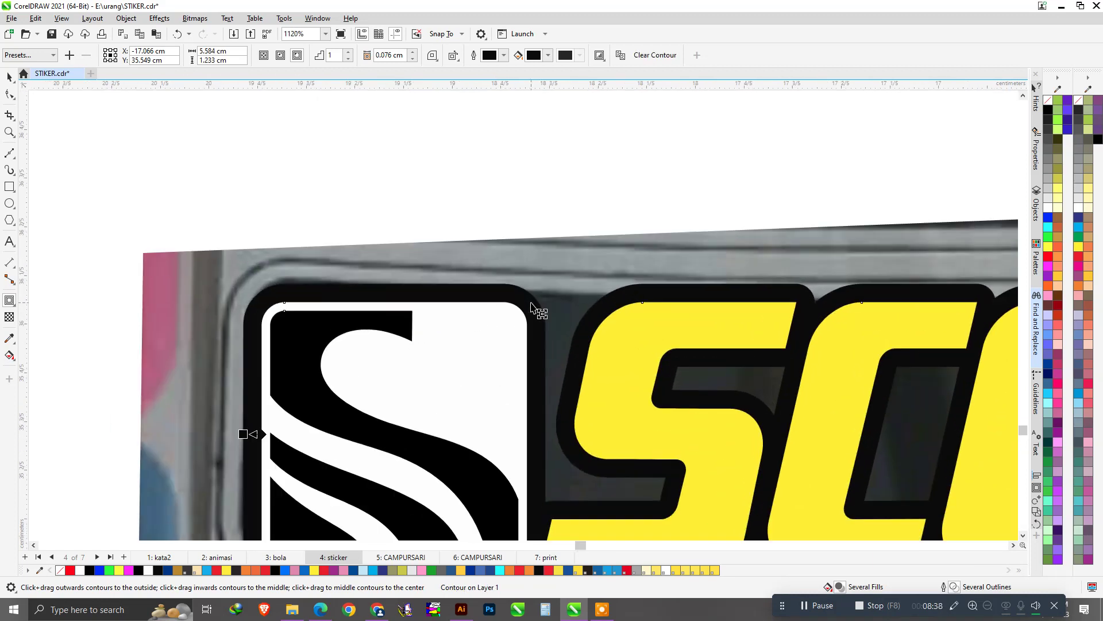
{"action": "scroll", "coordinate": [531, 305], "scroll_direction": "up", "scroll_amount": 1}
Break the contour apart into its own black curve and select it.
{"action": "right_click", "coordinate": [518, 295]}
{"action": "left_click", "coordinate": [546, 303]}
{"action": "scroll", "coordinate": [542, 254], "scroll_direction": "down", "scroll_amount": 4}
{"action": "left_click", "coordinate": [542, 251]}
{"action": "scroll", "coordinate": [575, 319], "scroll_direction": "up", "scroll_amount": 1}
{"action": "left_click", "coordinate": [552, 285]}
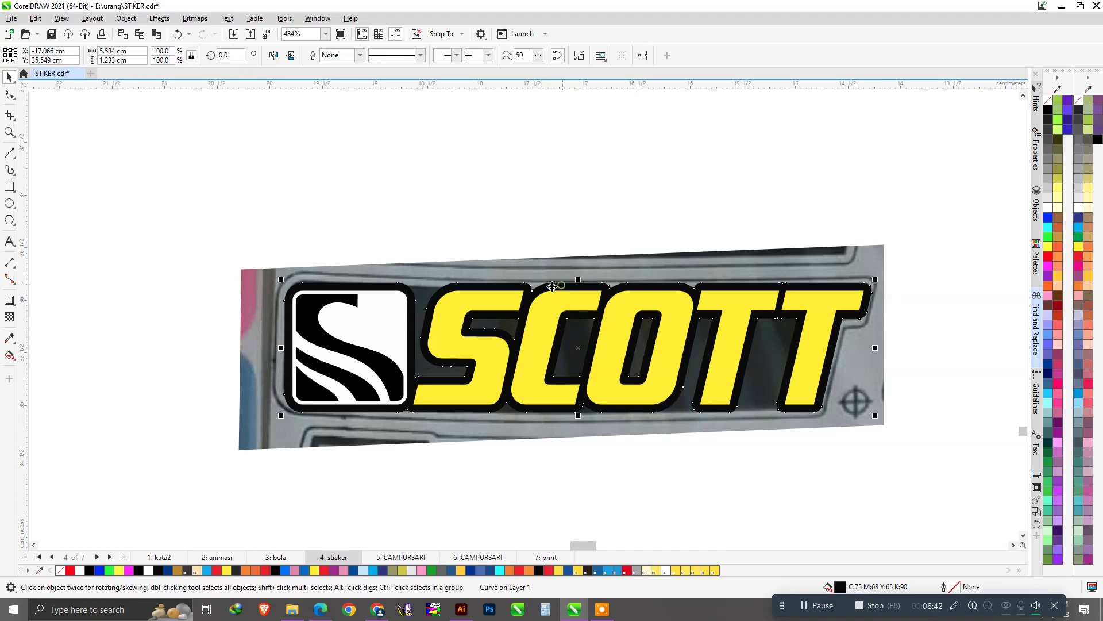
With the Shape tool, delete the contour's letter-hole and top bump nodes.
{"action": "left_click", "coordinate": [9, 95]}
{"action": "scroll", "coordinate": [388, 367], "scroll_direction": "up", "scroll_amount": 1}
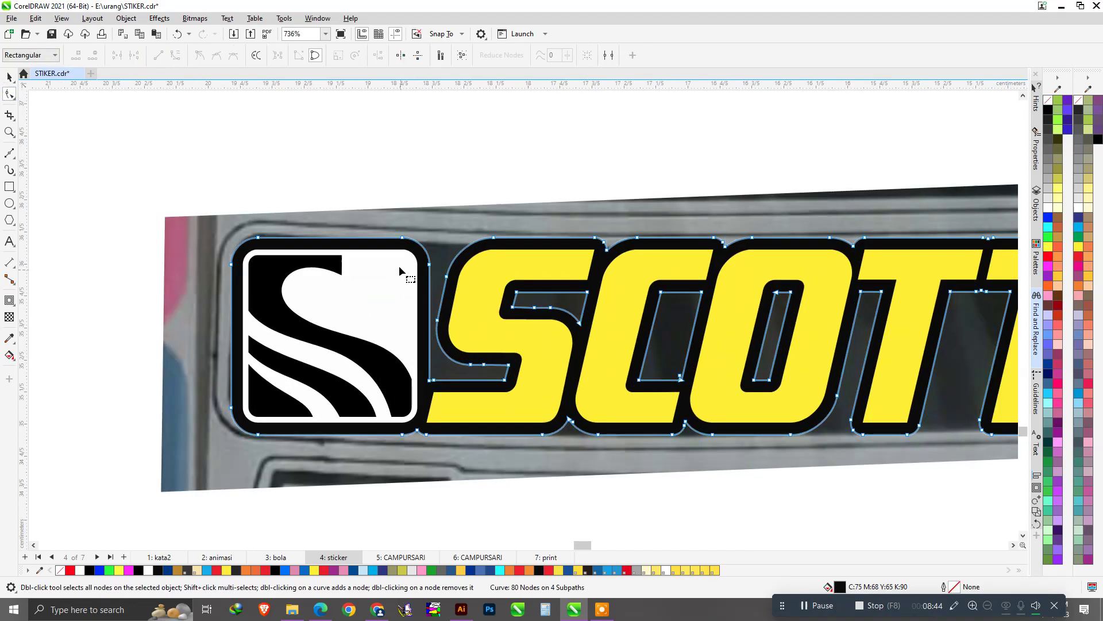
{"action": "left_click_drag", "start_coordinate": [386, 214], "coordinate": [886, 407]}
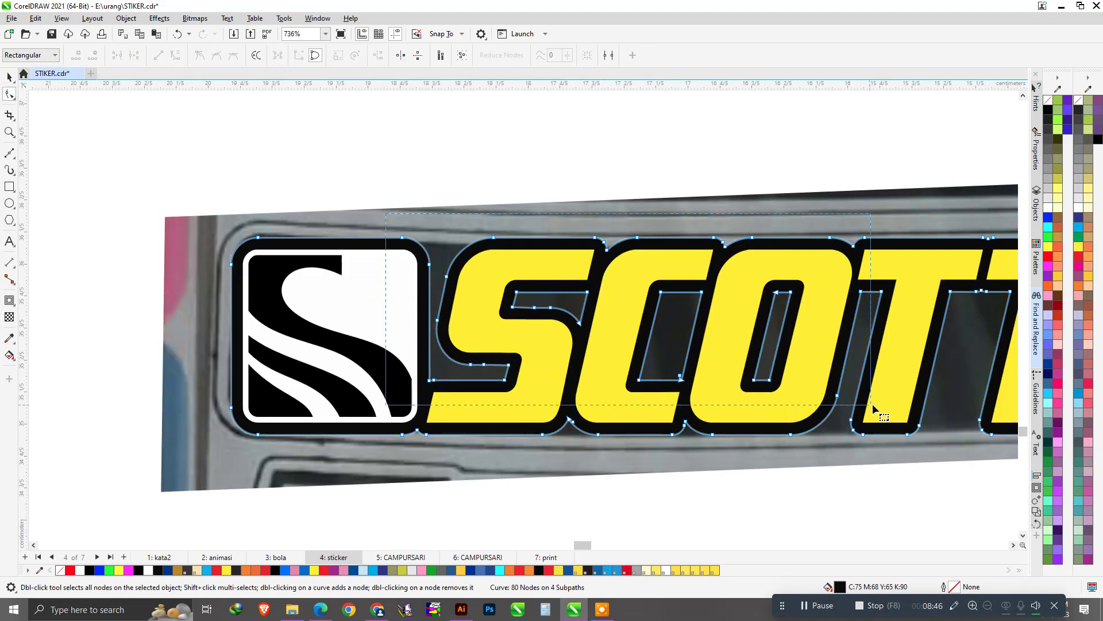
{"action": "left_click_drag", "start_coordinate": [885, 408], "coordinate": [823, 409]}
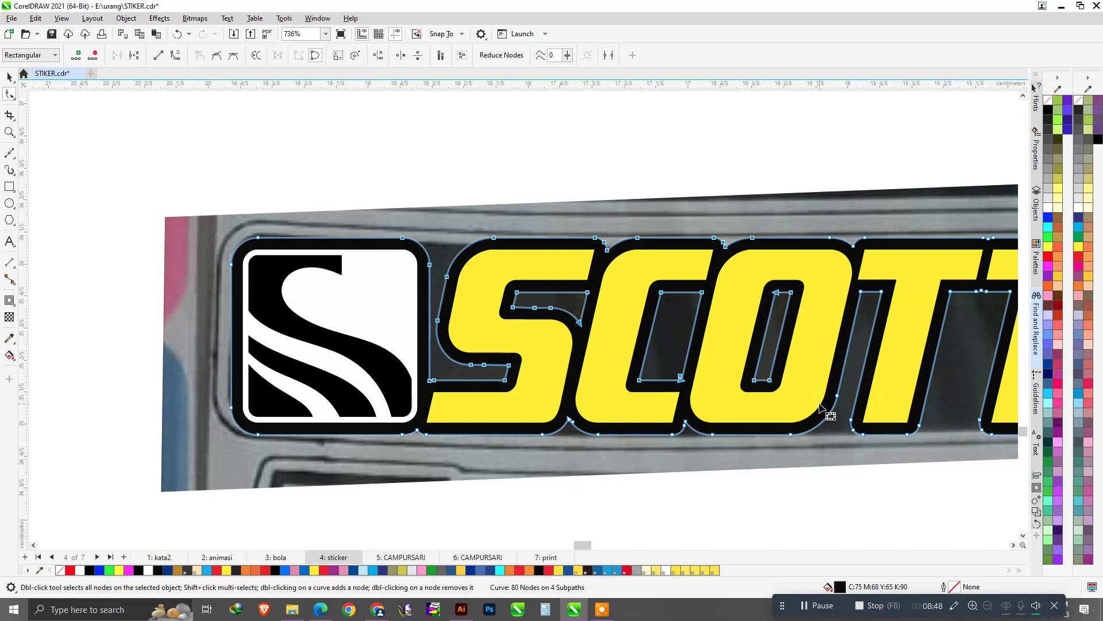
{"action": "key", "text": "Delete"}
Delete the remaining top bump and stray nodes to leave a smooth 40-node backing.
{"action": "scroll", "coordinate": [690, 362], "scroll_direction": "down", "scroll_amount": 1}
{"action": "scroll", "coordinate": [713, 382], "scroll_direction": "up", "scroll_amount": 2}
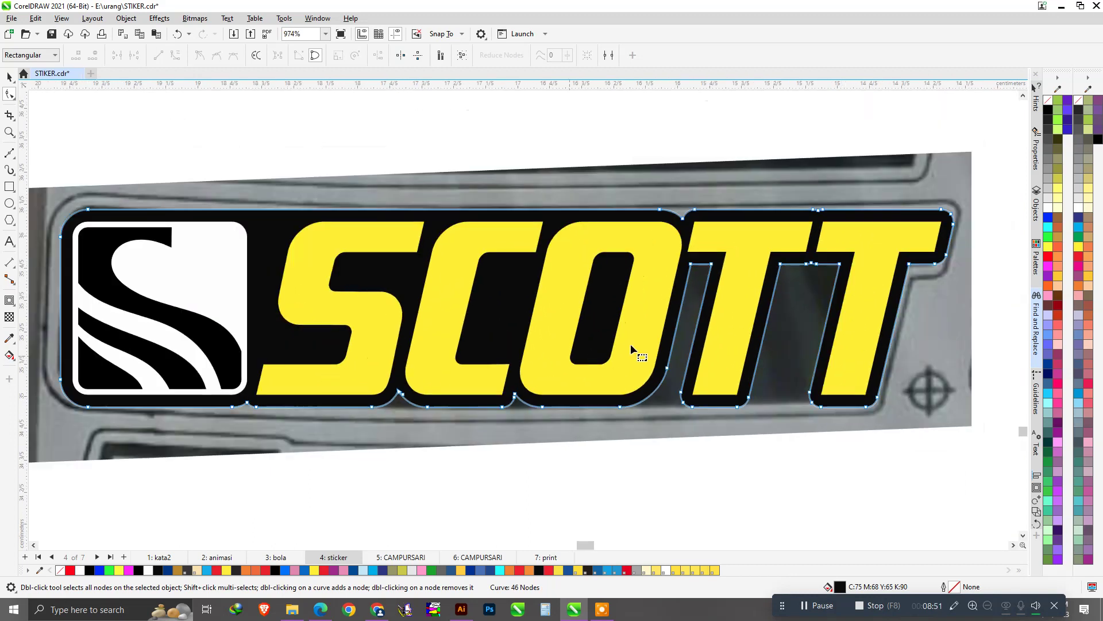
{"action": "scroll", "coordinate": [279, 368], "scroll_direction": "down", "scroll_amount": 1}
{"action": "left_click_drag", "start_coordinate": [611, 171], "coordinate": [872, 244]}
{"action": "key", "text": "Delete"}
{"action": "mouse_move", "coordinate": [155, 239]}
{"action": "left_mouse_down"}
{"action": "mouse_move", "coordinate": [404, 413]}
{"action": "mouse_move", "coordinate": [853, 489]}
{"action": "left_mouse_up"}
{"action": "key", "text": "Delete"}
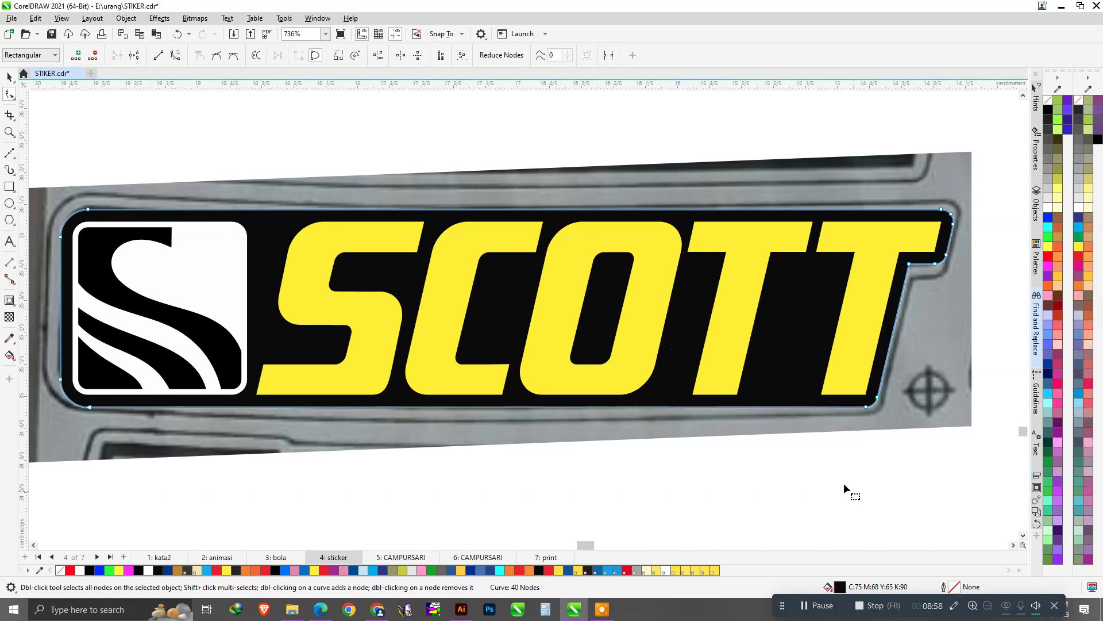
{"action": "scroll", "coordinate": [628, 414], "scroll_direction": "down", "scroll_amount": 2}
{"action": "key", "text": "space"}
{"action": "scroll", "coordinate": [318, 309], "scroll_direction": "up", "scroll_amount": 2}
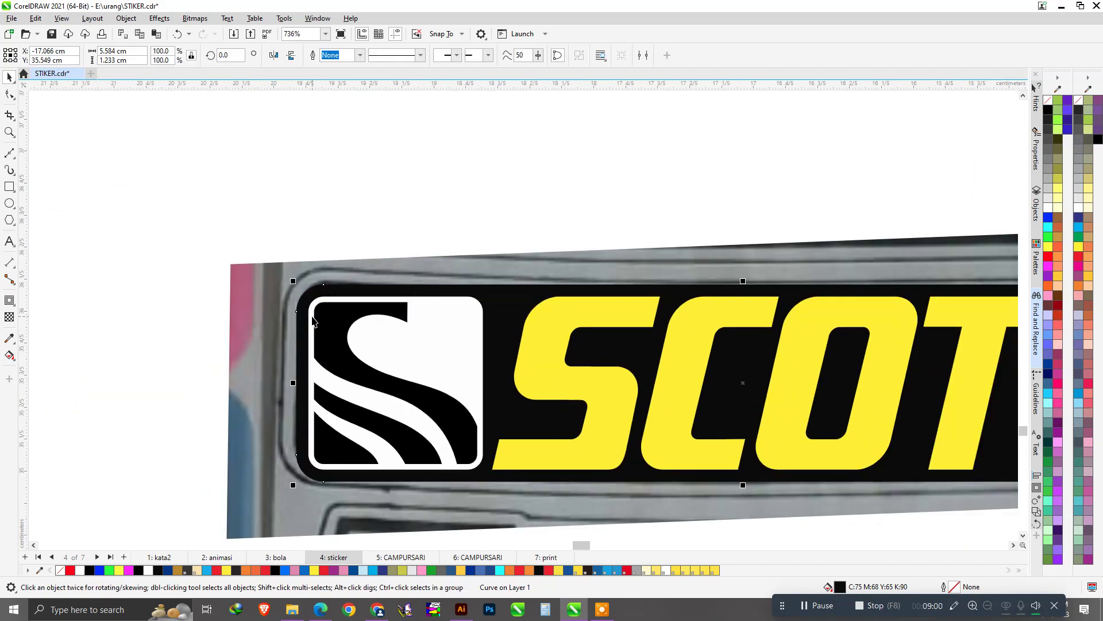
Add an outward contour around the black backing shape.
{"action": "scroll", "coordinate": [373, 249], "scroll_direction": "down", "scroll_amount": 1}
{"action": "scroll", "coordinate": [312, 308], "scroll_direction": "up", "scroll_amount": 1}
{"action": "scroll", "coordinate": [315, 315], "scroll_direction": "up", "scroll_amount": 2}
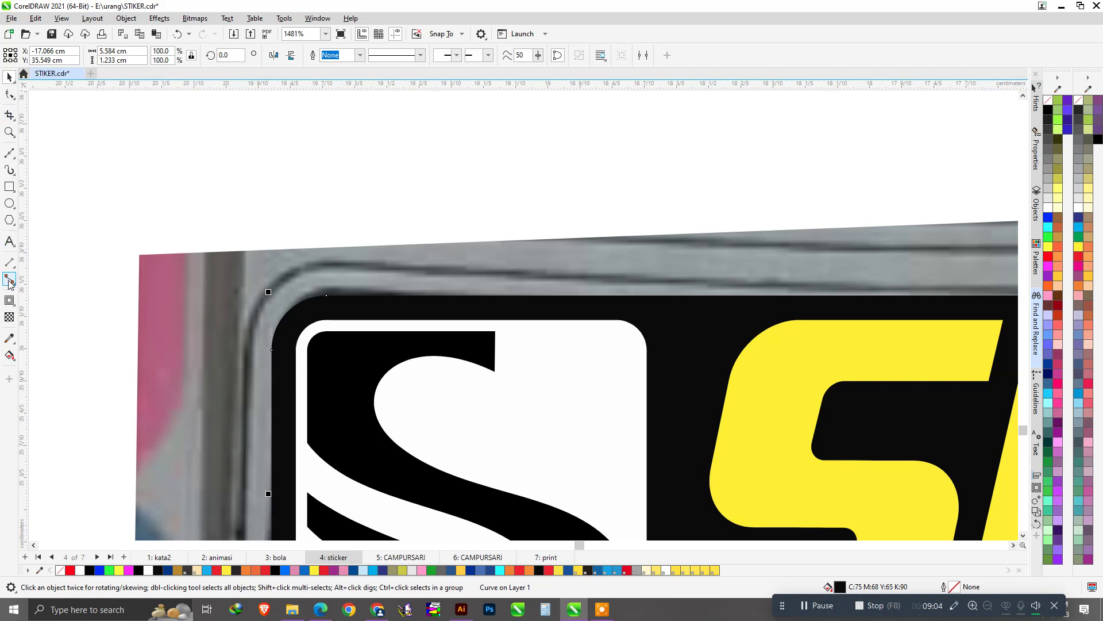
{"action": "left_click", "coordinate": [10, 300]}
{"action": "scroll", "coordinate": [274, 418], "scroll_direction": "up", "scroll_amount": 1}
{"action": "left_click_drag", "start_coordinate": [286, 397], "coordinate": [244, 375]}
{"action": "scroll", "coordinate": [257, 369], "scroll_direction": "down", "scroll_amount": 2}
{"action": "key", "text": "space"}
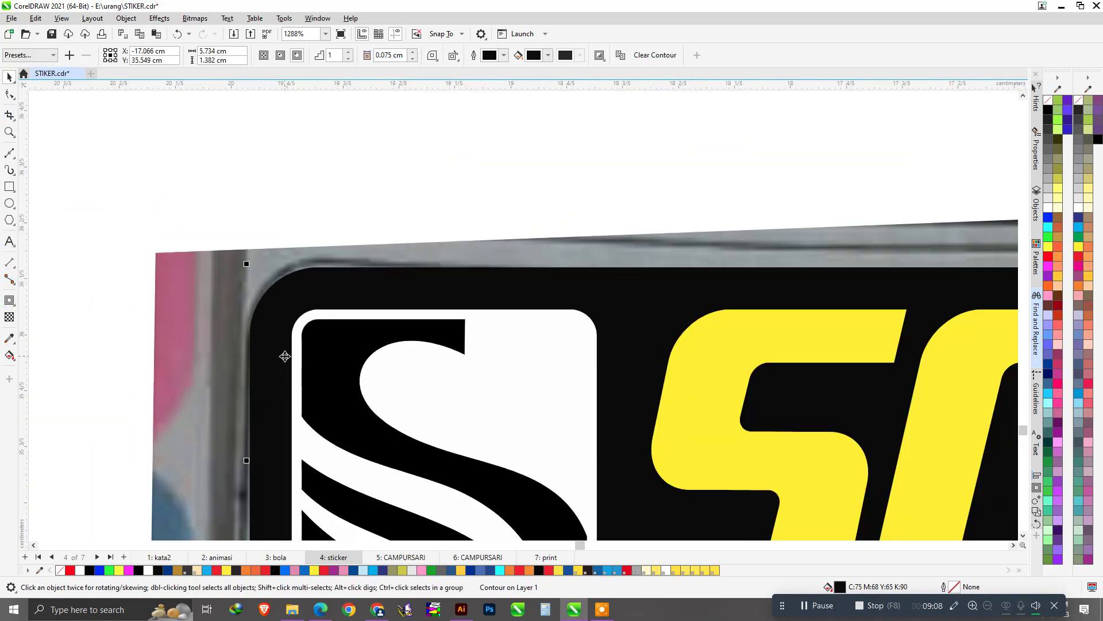
{"action": "scroll", "coordinate": [286, 352], "scroll_direction": "up", "scroll_amount": 2}
Break the outer contour apart into its own separate shape.
{"action": "right_click", "coordinate": [258, 334]}
{"action": "left_click", "coordinate": [266, 342]}
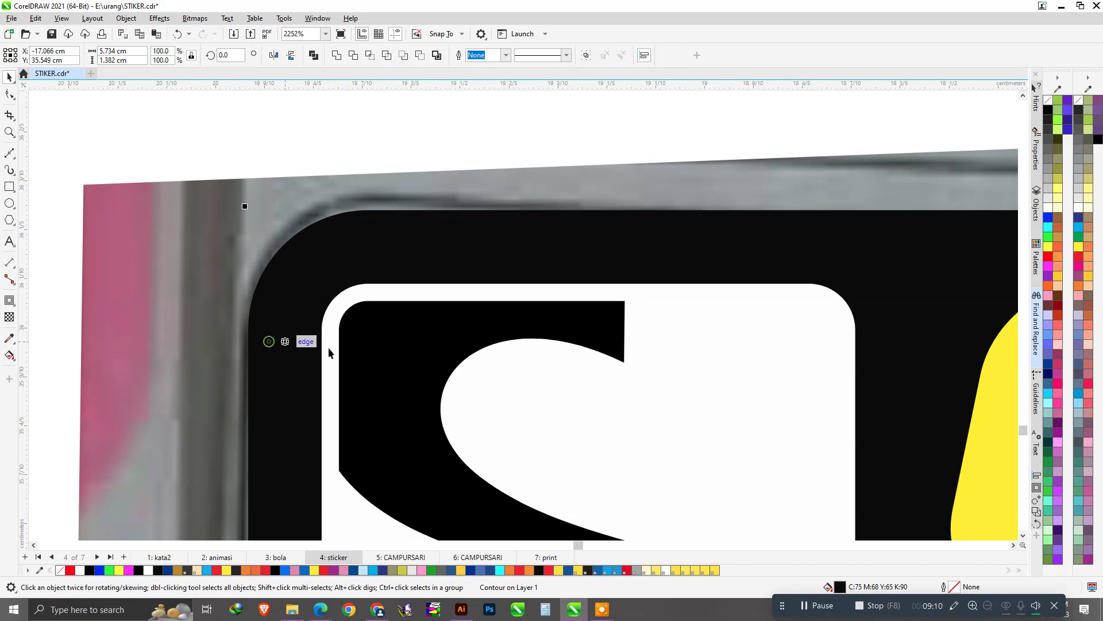
{"action": "scroll", "coordinate": [328, 350], "scroll_direction": "down", "scroll_amount": 1}
{"action": "left_click", "coordinate": [301, 223]}
{"action": "left_click", "coordinate": [310, 329]}
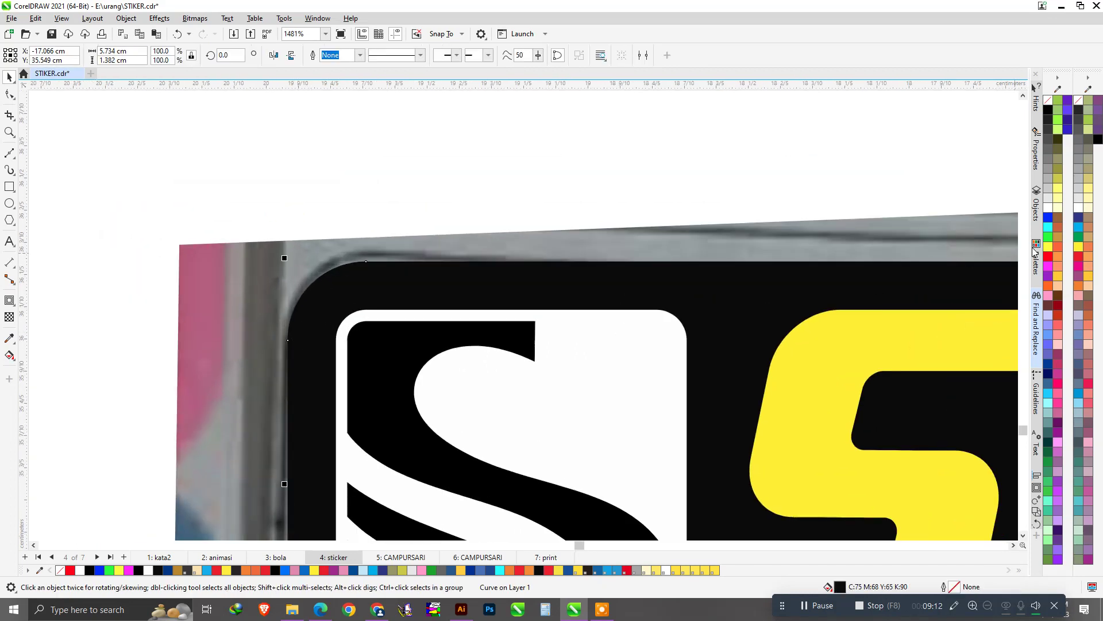
Fill the outer border white and give it a 0.25 mm outline.
{"action": "left_click", "coordinate": [1079, 208]}
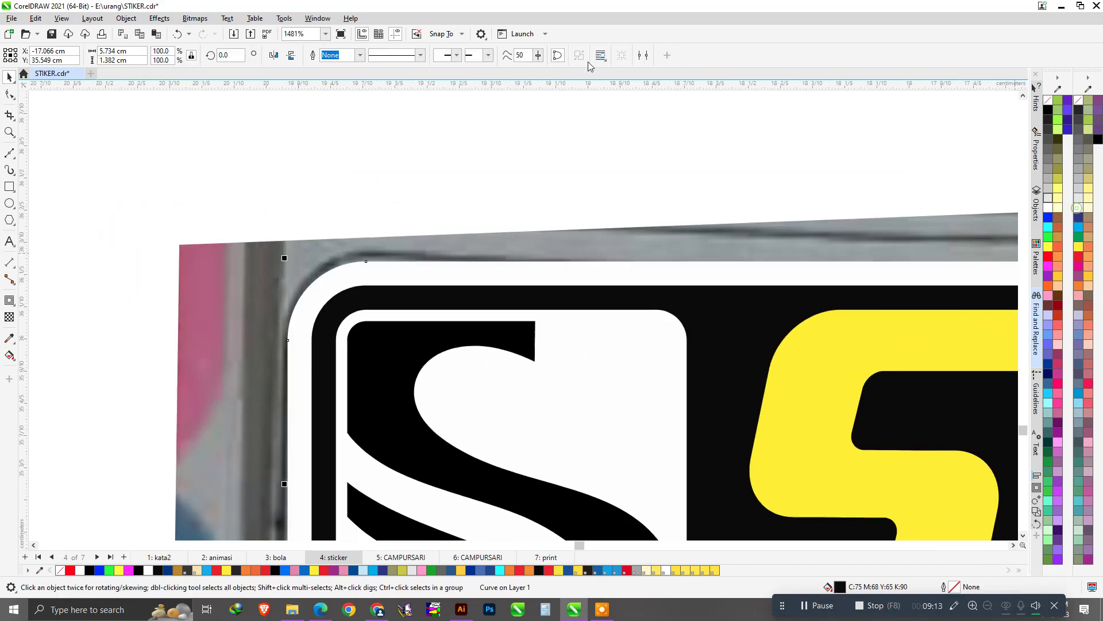
{"action": "left_click", "coordinate": [360, 55]}
{"action": "left_click", "coordinate": [344, 112]}
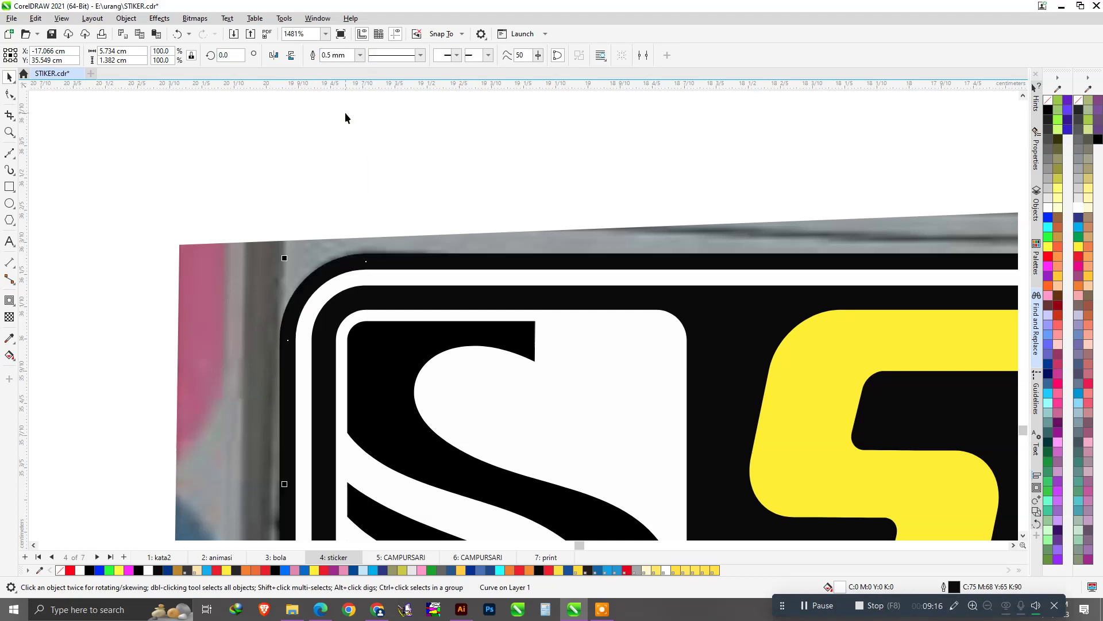
{"action": "scroll", "coordinate": [346, 113], "scroll_direction": "down", "scroll_amount": 2}
{"action": "left_click", "coordinate": [361, 55]}
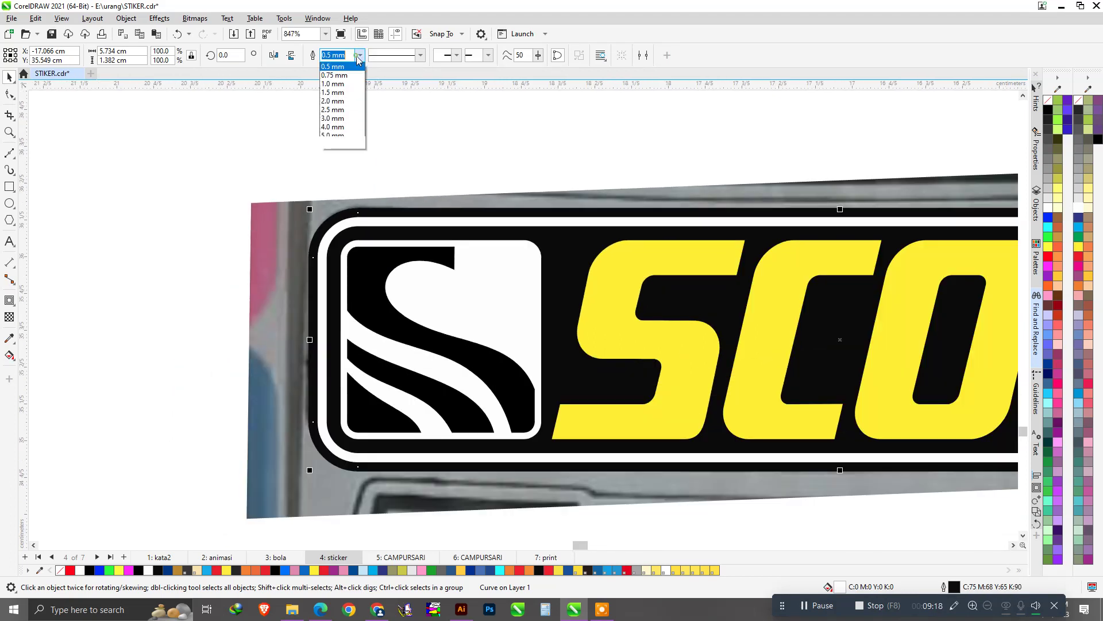
{"action": "left_click", "coordinate": [347, 102]}
Select all four SCOTT sticker pieces together.
{"action": "scroll", "coordinate": [357, 184], "scroll_direction": "down", "scroll_amount": 2}
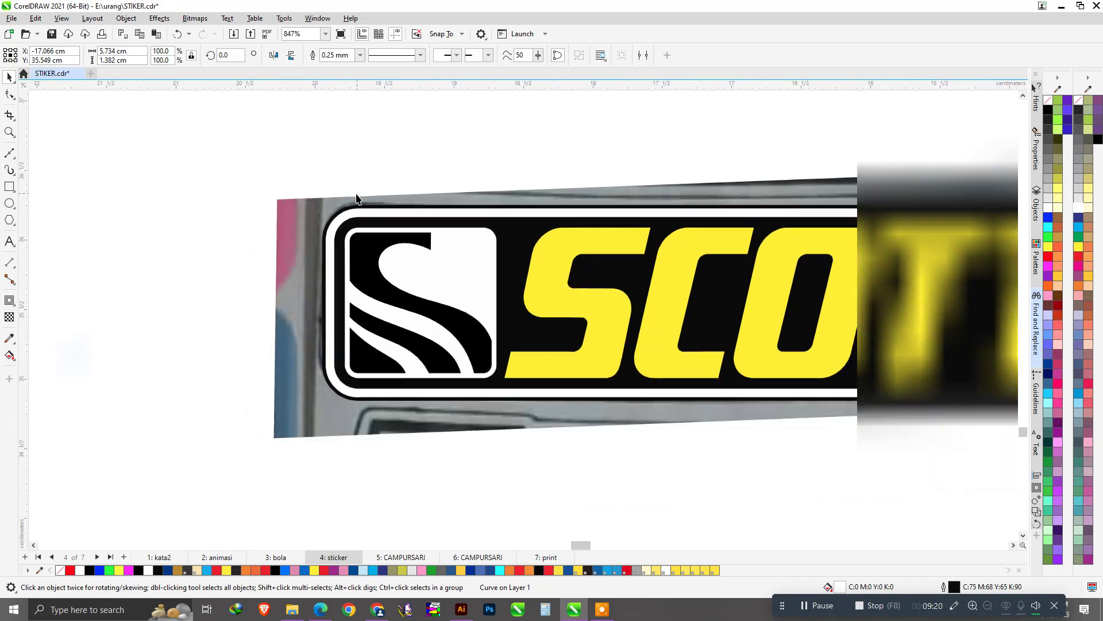
{"action": "scroll", "coordinate": [659, 272], "scroll_direction": "down", "scroll_amount": 3}
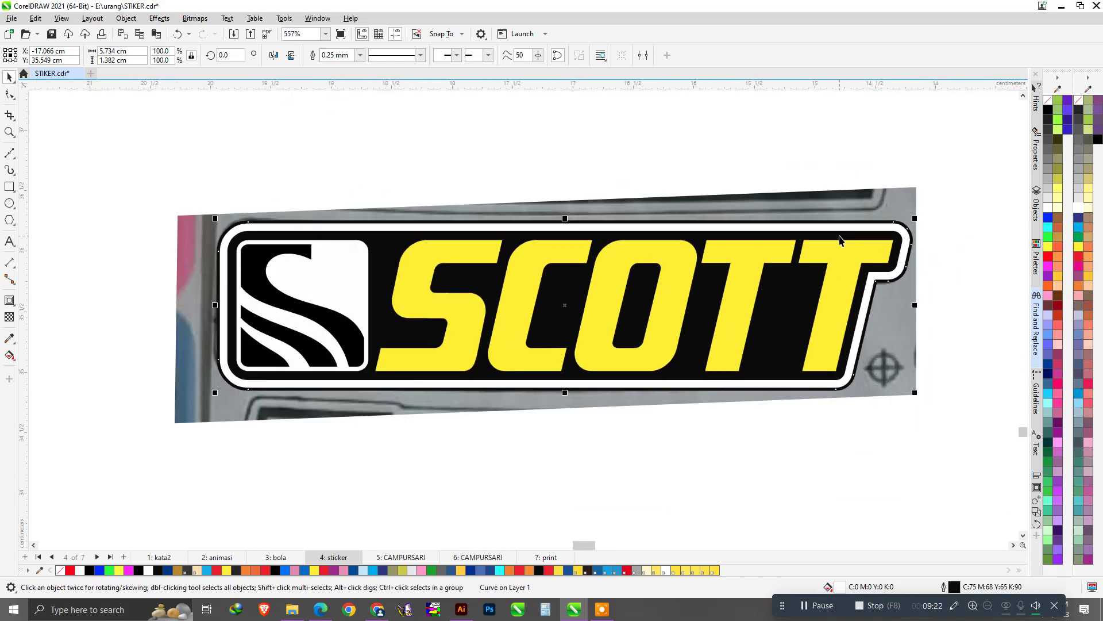
{"action": "left_click", "coordinate": [543, 260]}
{"action": "left_click_drag", "start_coordinate": [348, 183], "coordinate": [804, 380]}
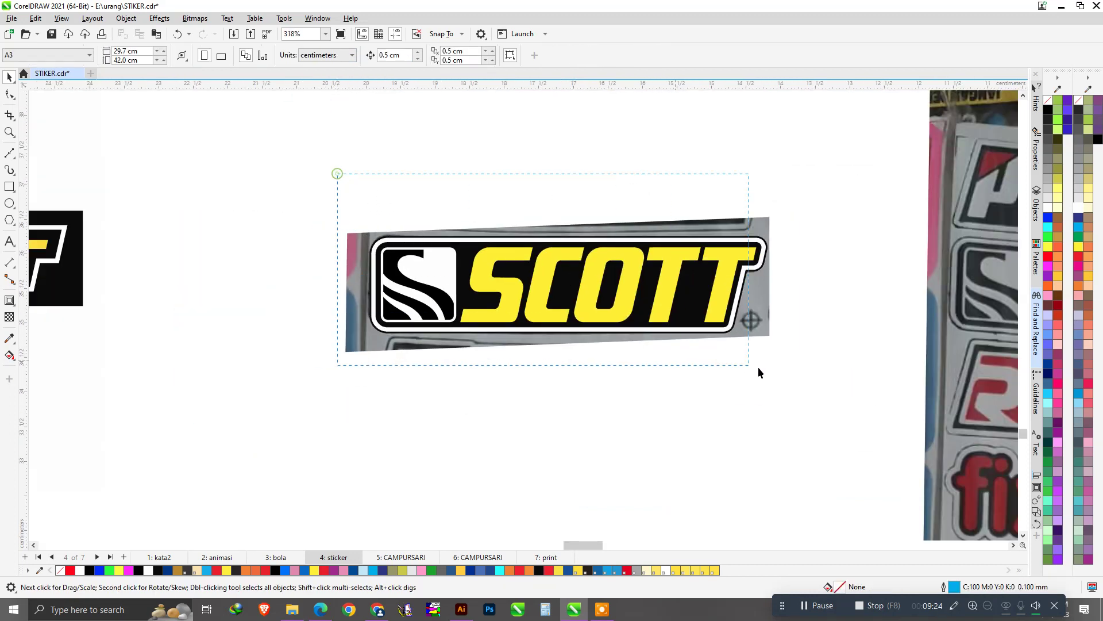
Group the four sticker pieces, move the group below the reference photo, and save STIKER.cdr.
{"action": "key", "text": "ctrl+g"}
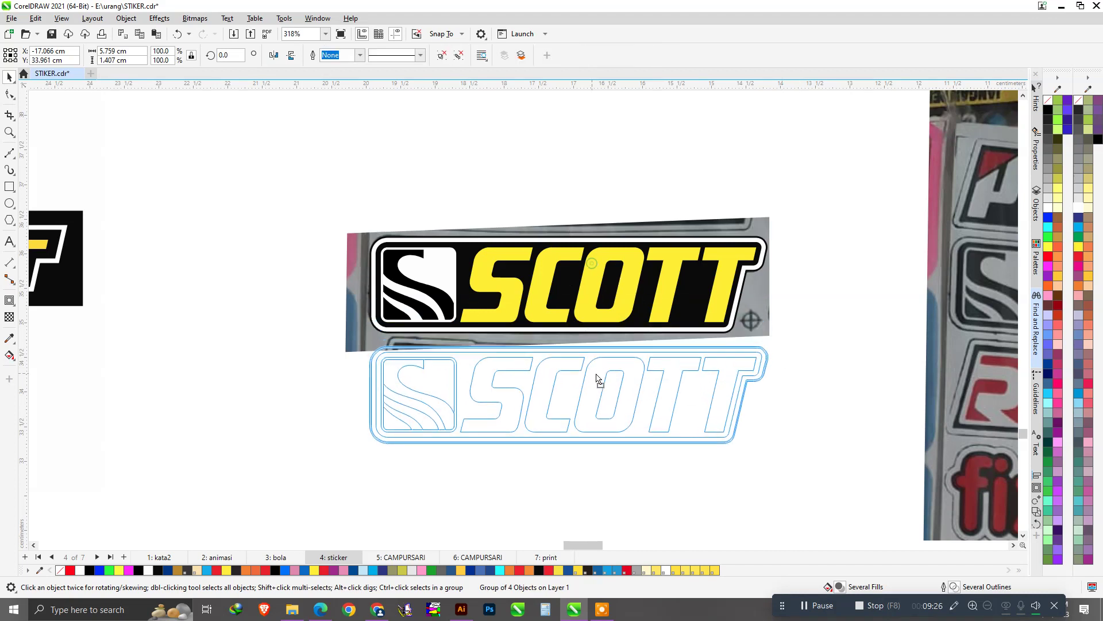
{"action": "left_click_drag", "start_coordinate": [601, 275], "coordinate": [601, 381]}
{"action": "left_click", "coordinate": [287, 298]}
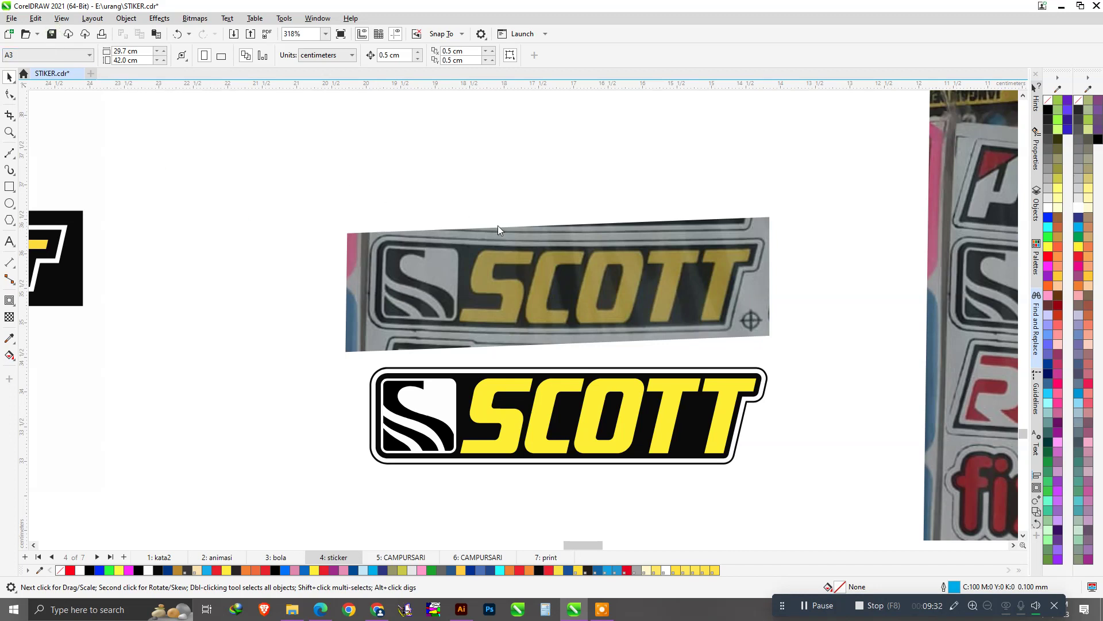
{"action": "key", "text": "ctrl+s"}
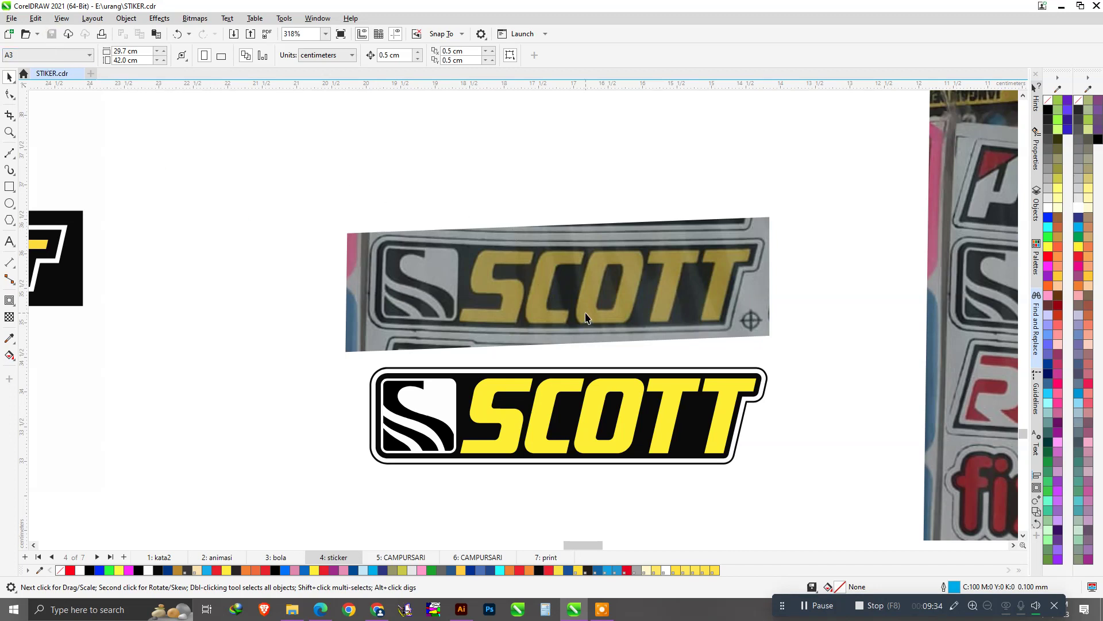